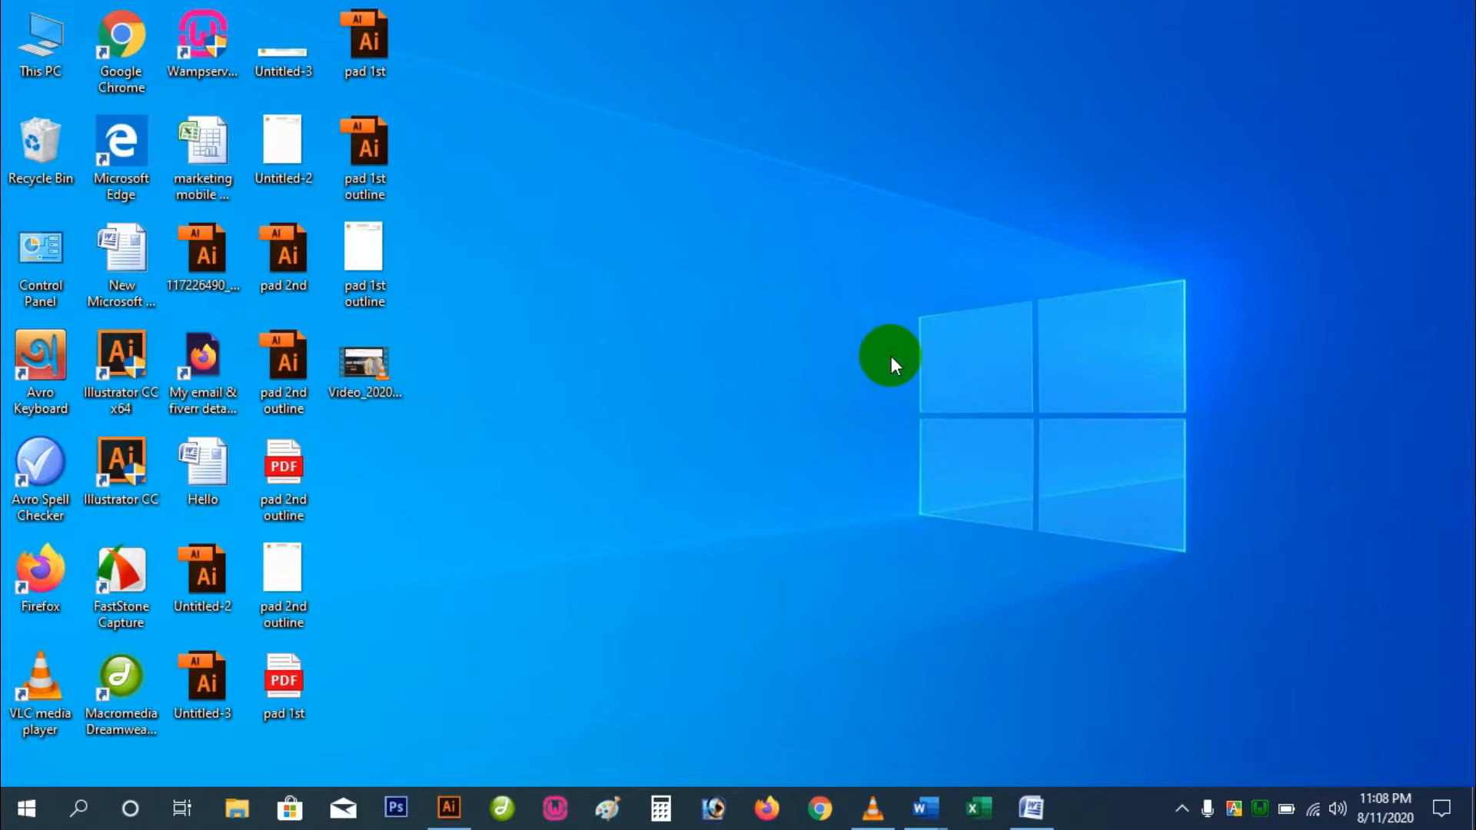
right_click(905, 187)
left_click(955, 259)
right_click(920, 239)
left_click(962, 307)
right_click(886, 220)
left_click(918, 284)
right_click(865, 216)
left_click(892, 280)
right_click(874, 212)
left_click(896, 276)
right_click(870, 212)
left_click(902, 279)
right_click(843, 213)
left_click(871, 277)
right_click(864, 248)
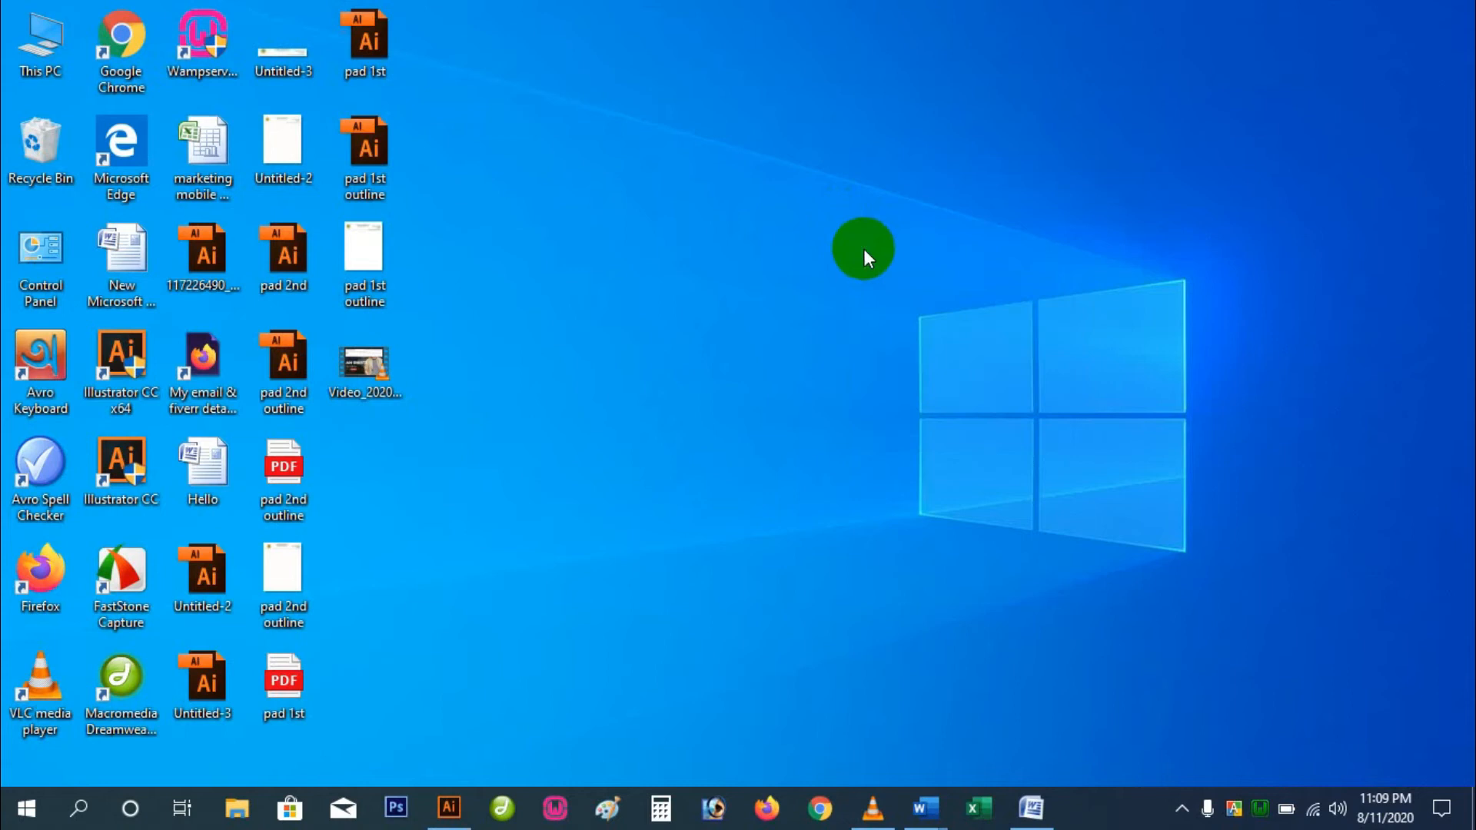
left_click(906, 313)
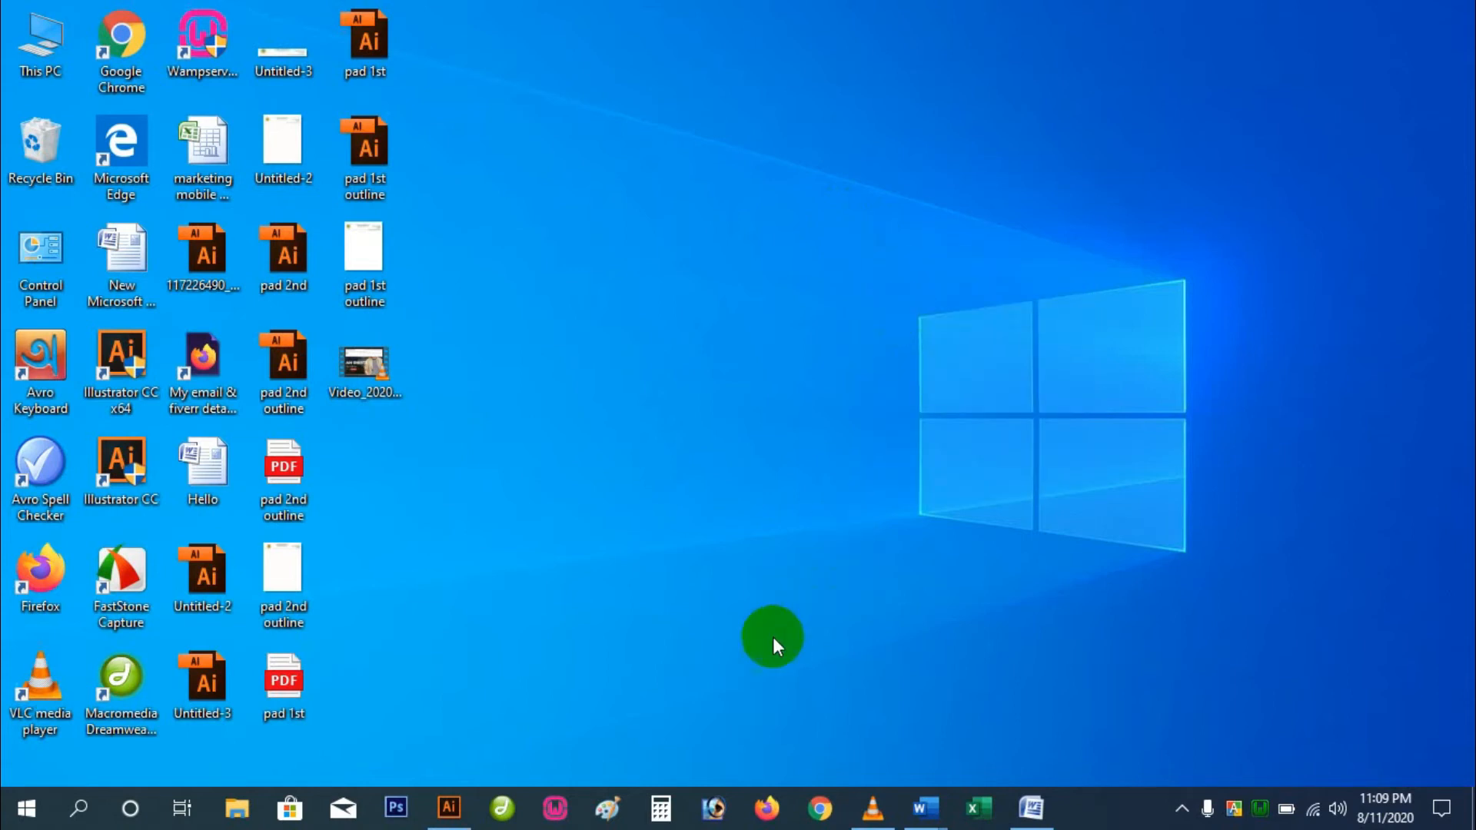
- Check the service status of the WampServer local server
left_click(555, 809)
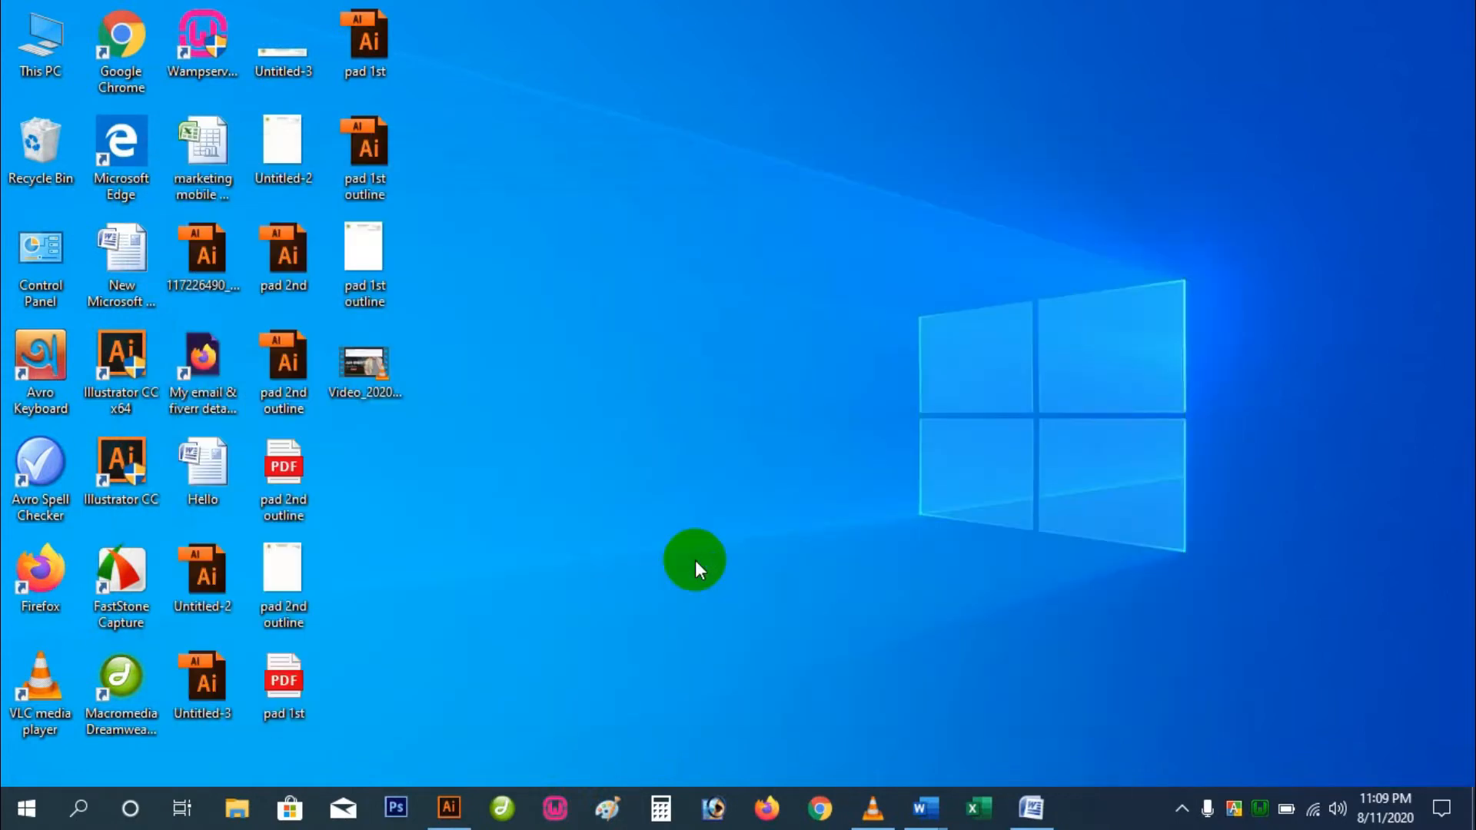
mouse_move(1262, 808)
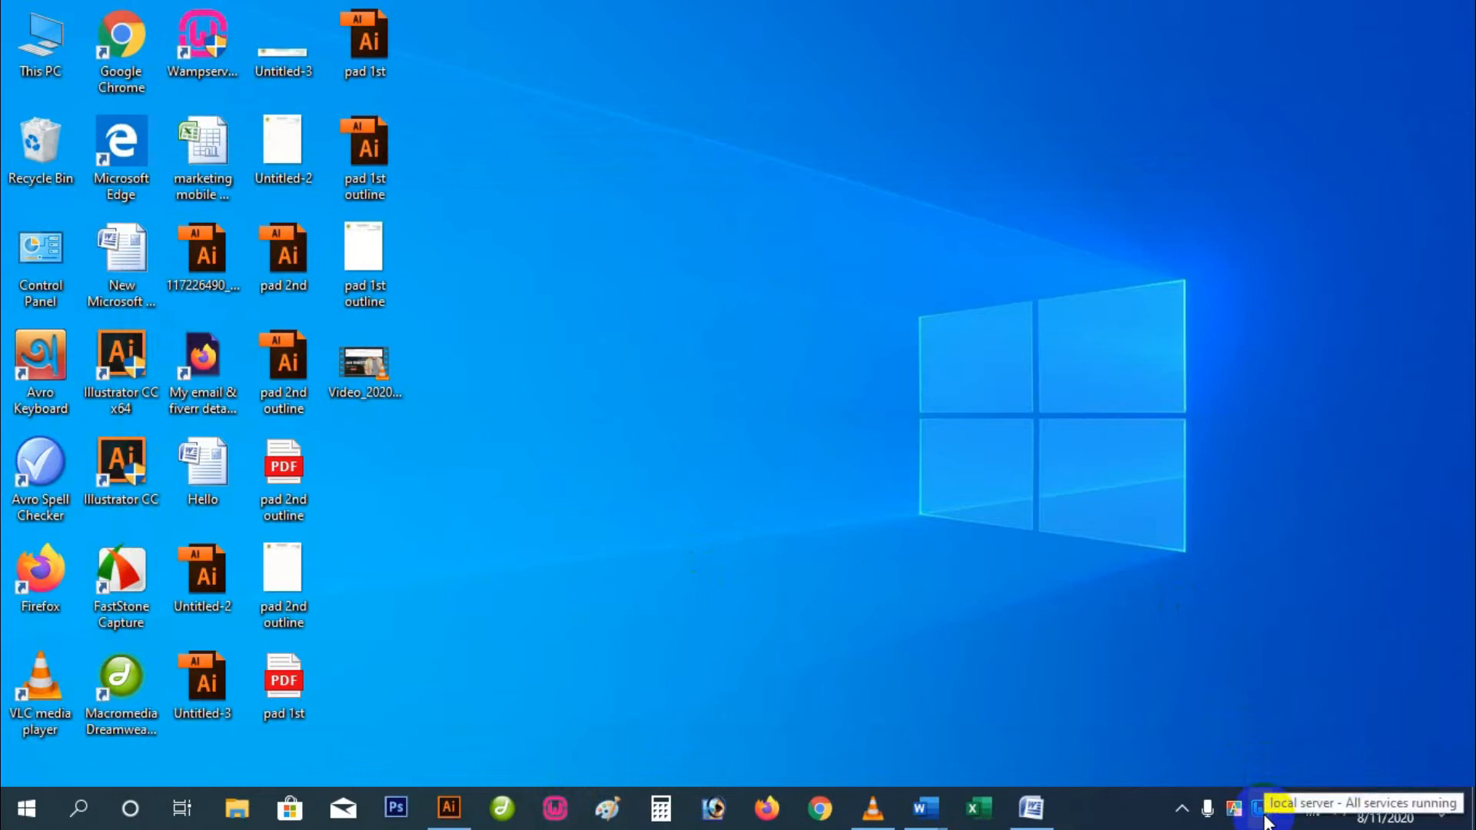
right_click(824, 320)
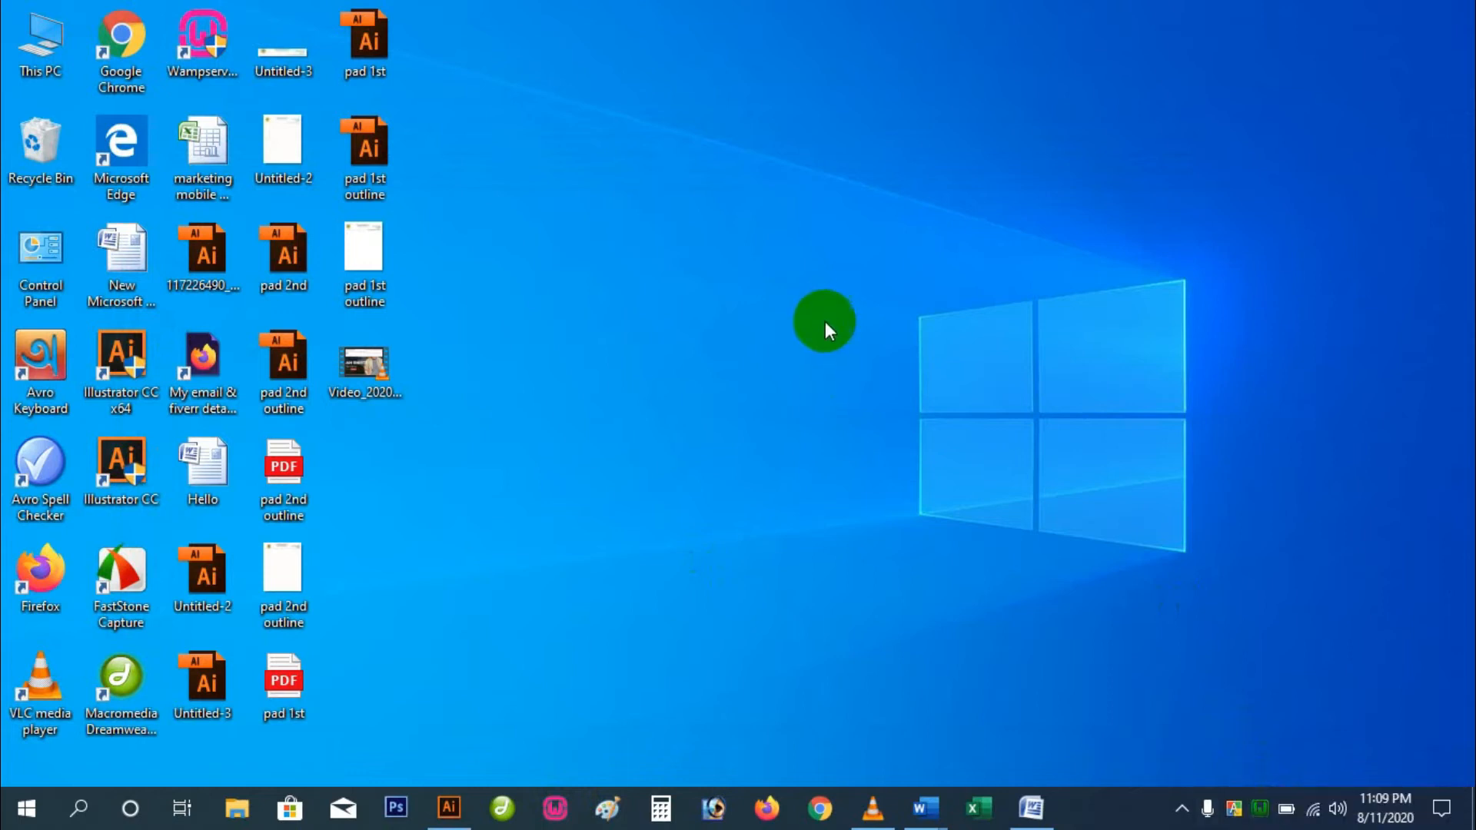
left_click(848, 381)
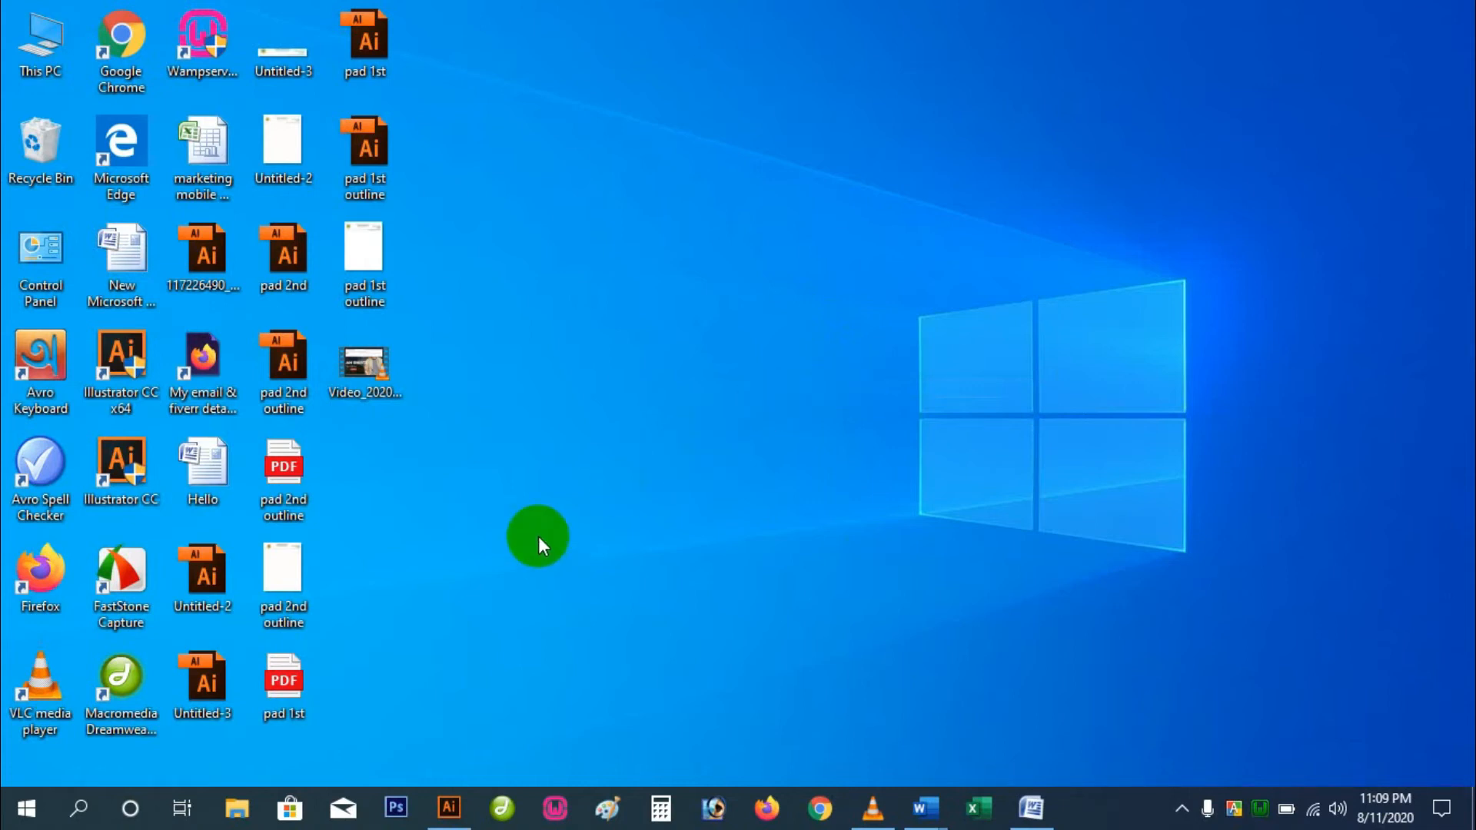
- Open the Backup 3-8-2020 folder stored under Web Design on New Volume (G:) in File Explorer
left_click(237, 808)
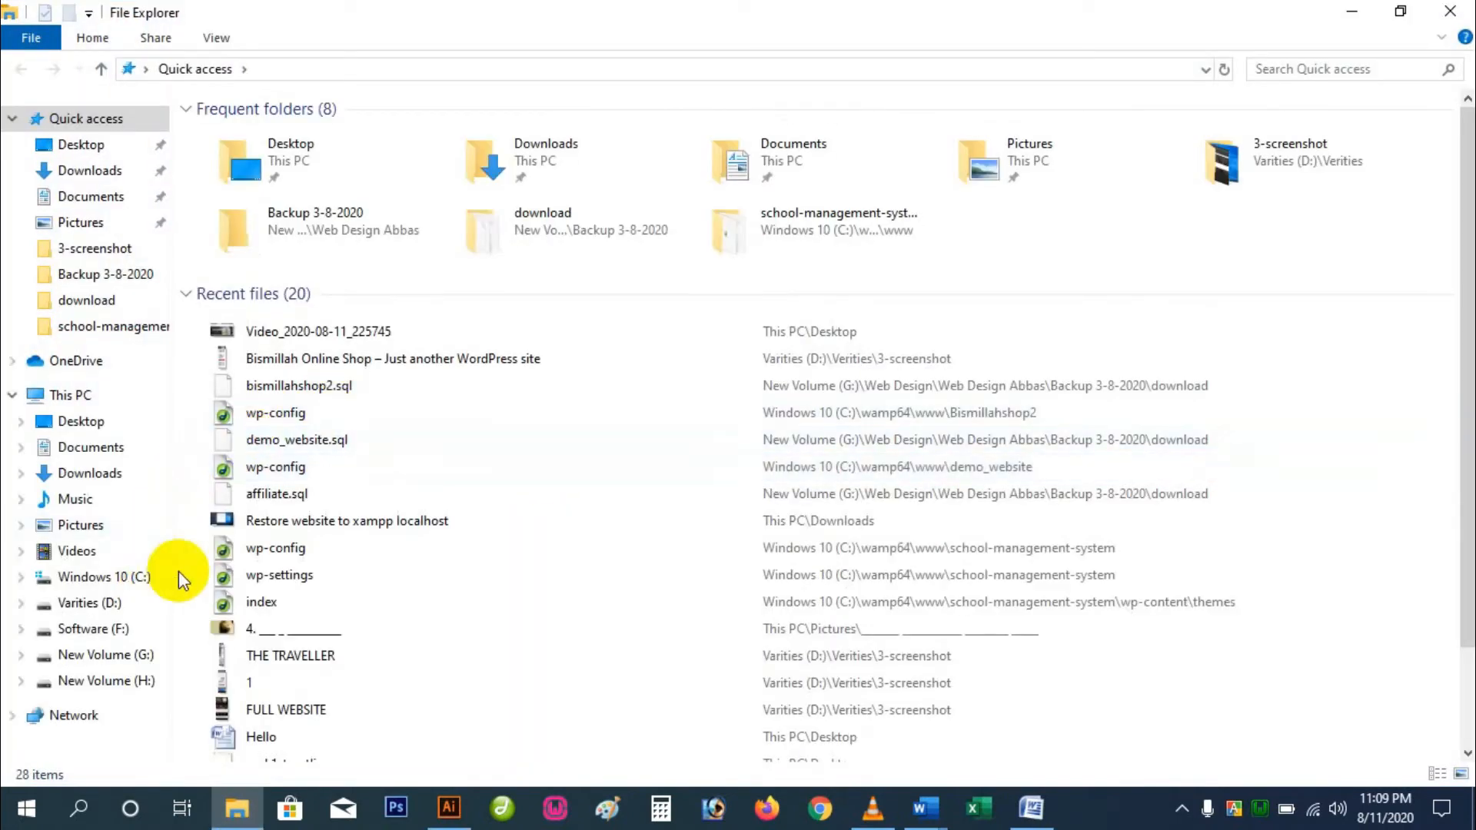
left_click(106, 658)
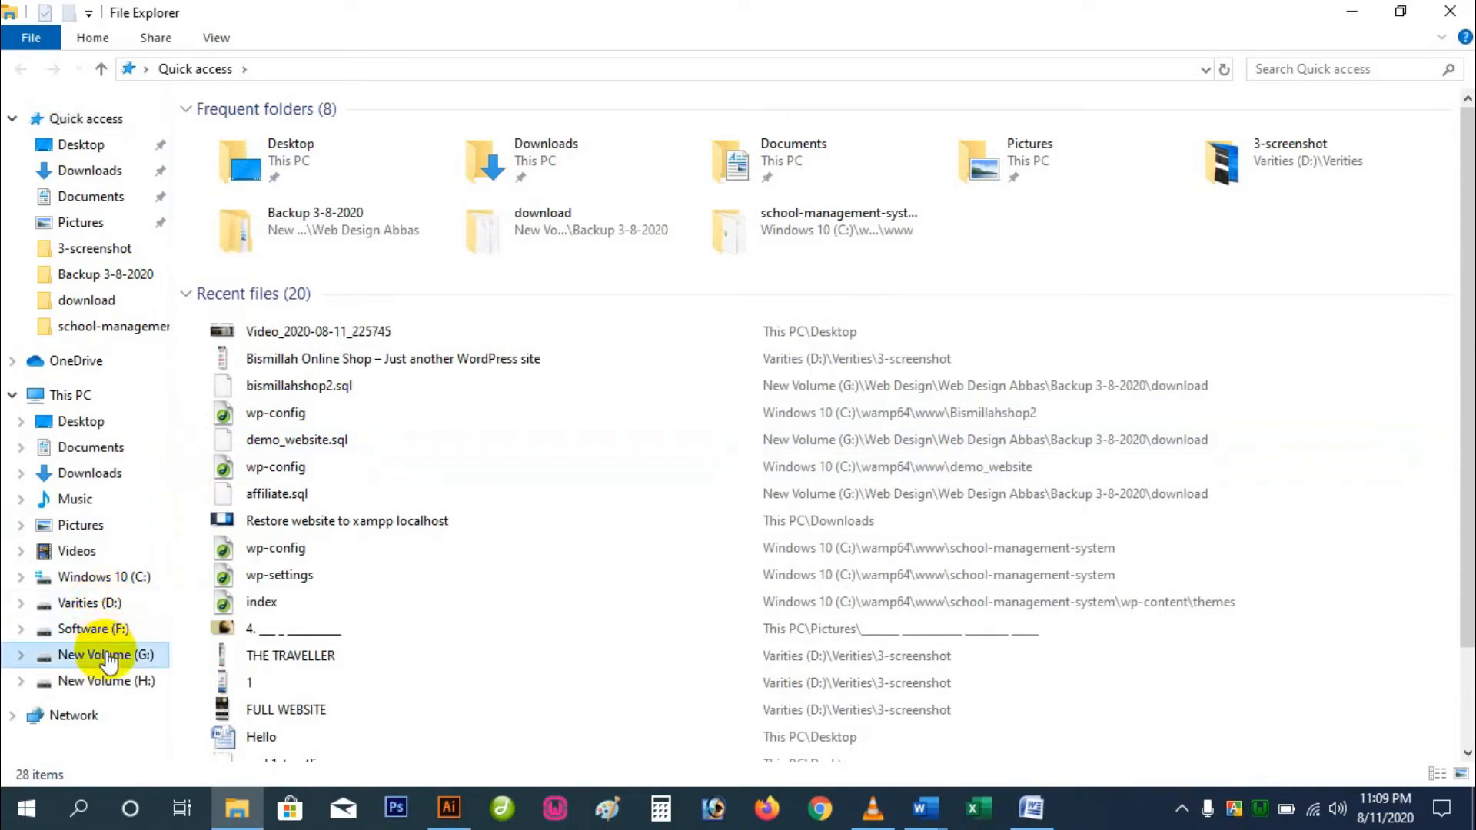
left_click(258, 181)
double_click(258, 181)
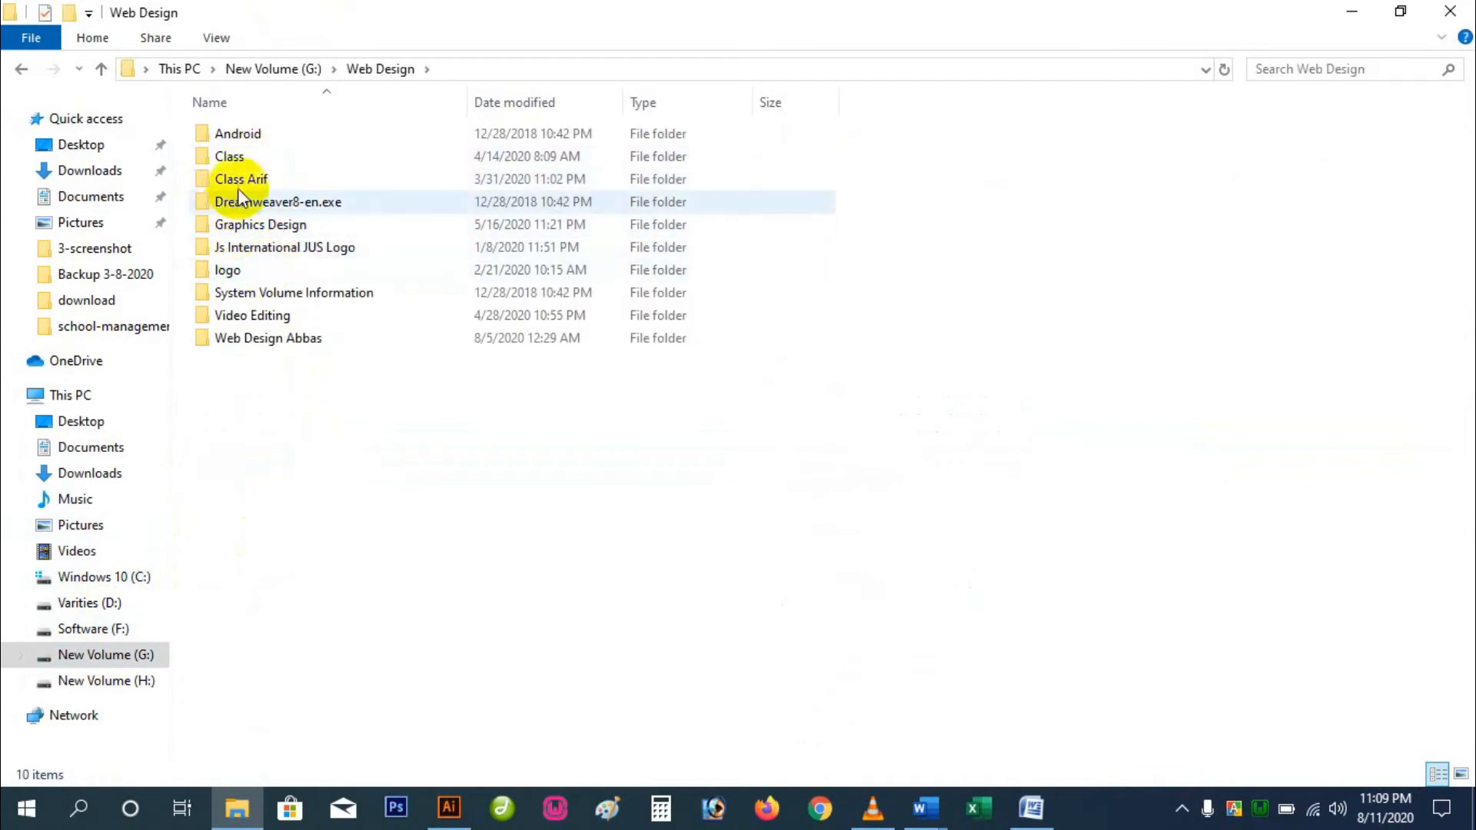
double_click(274, 338)
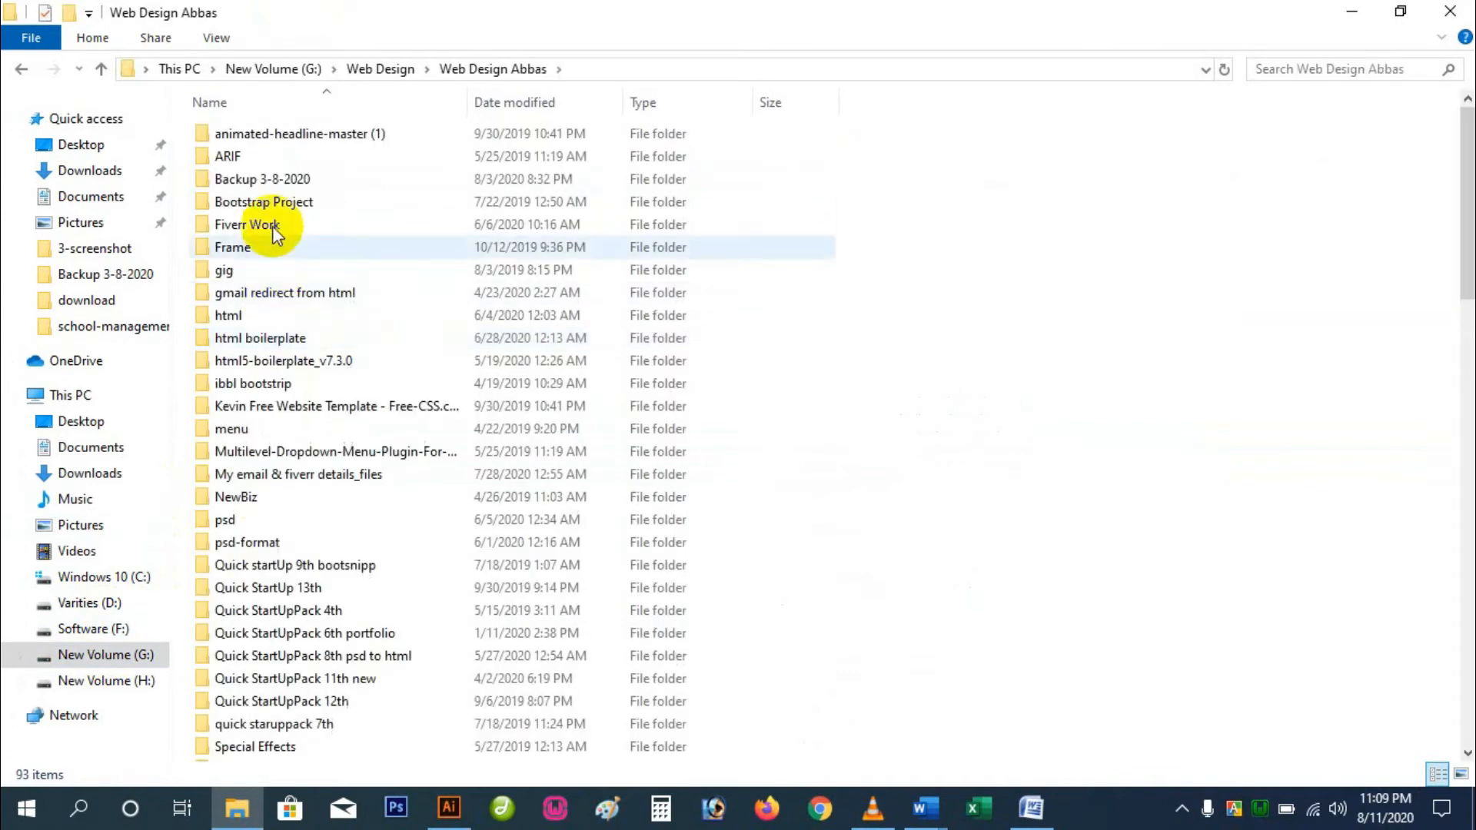
double_click(283, 178)
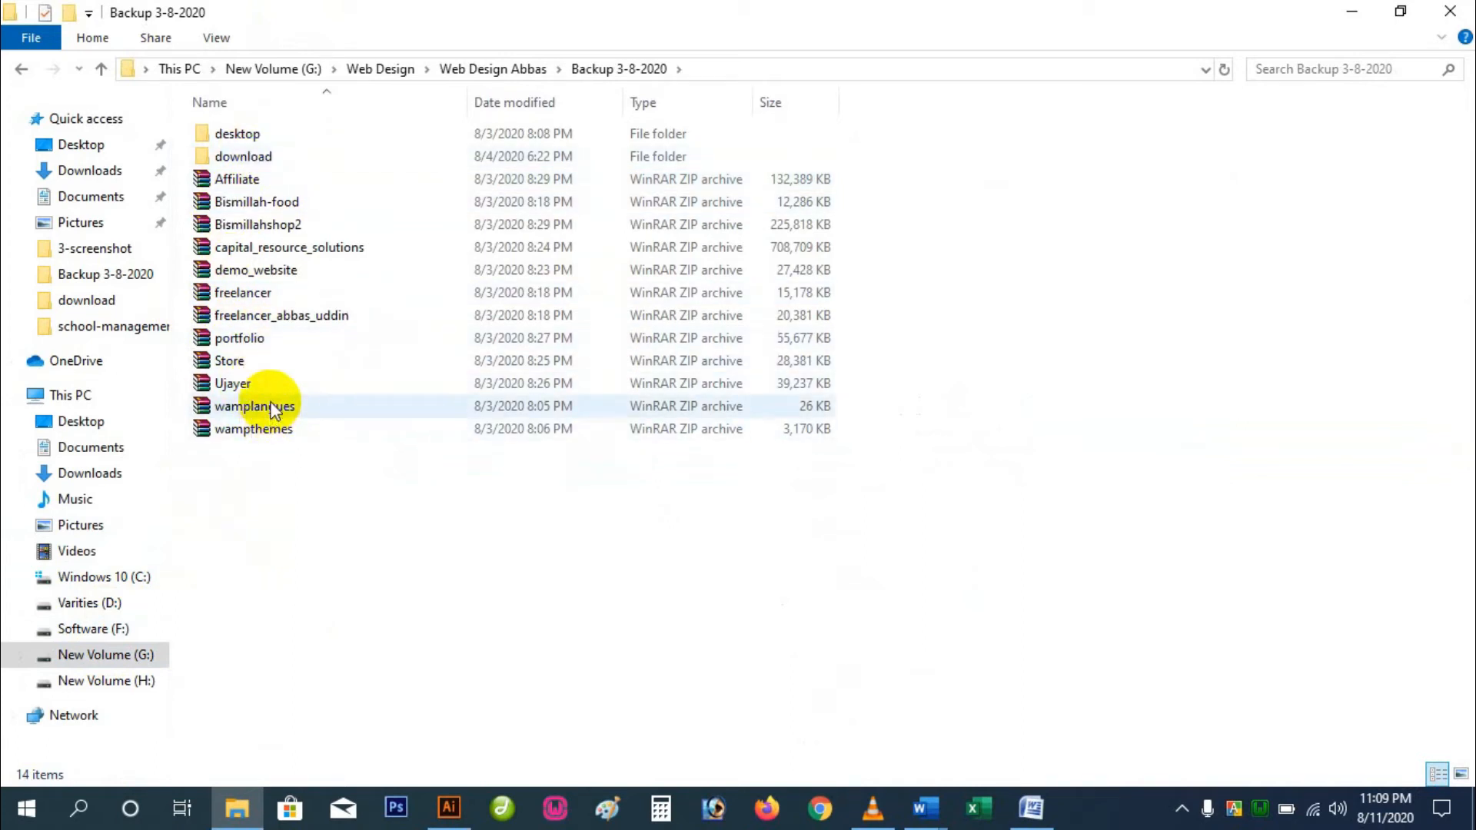
- Copy the capital_resource_solutions ZIP archive from the backup folder
left_click(285, 251)
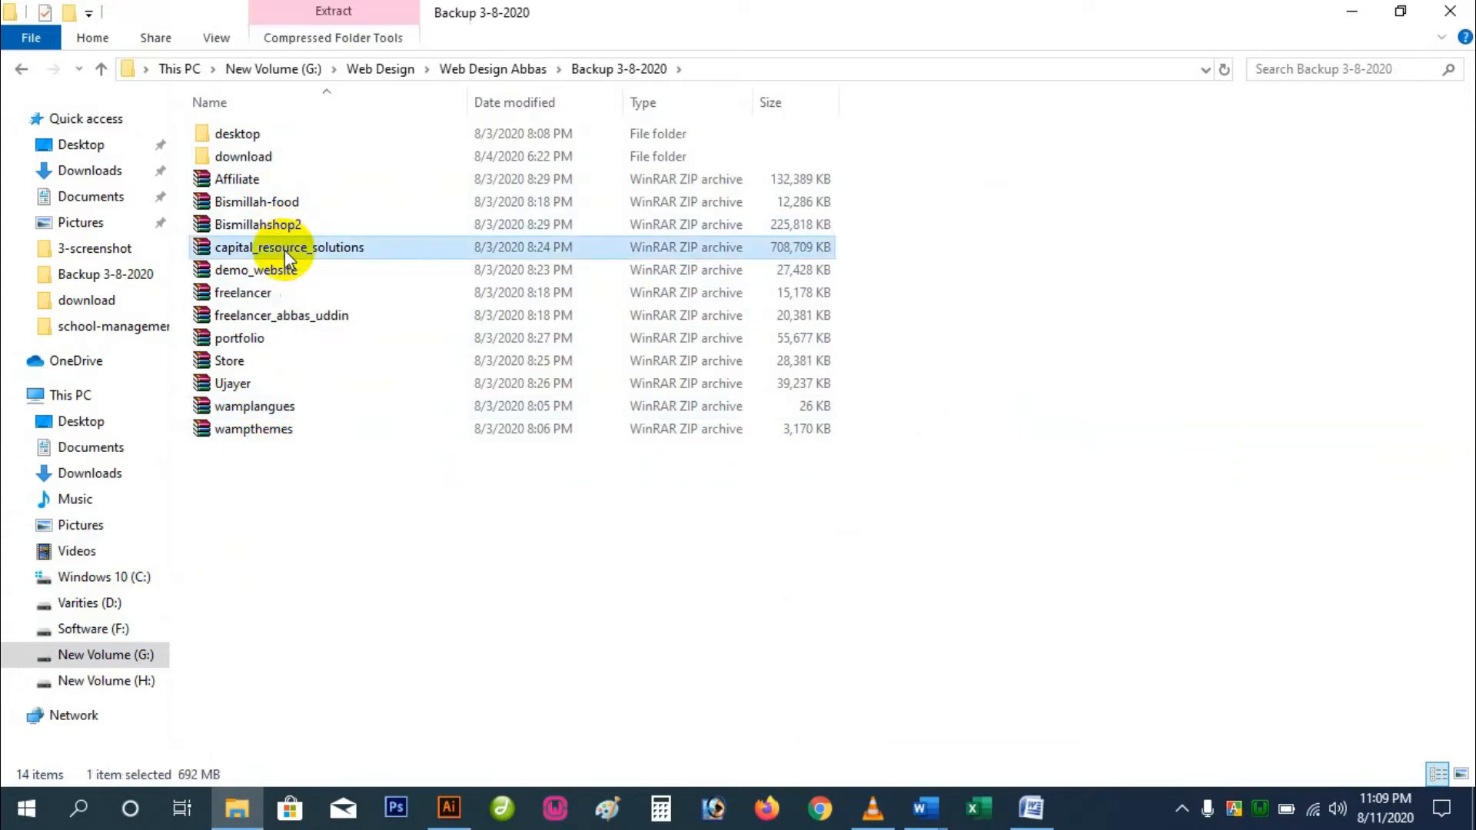
left_click(286, 257)
right_click(286, 254)
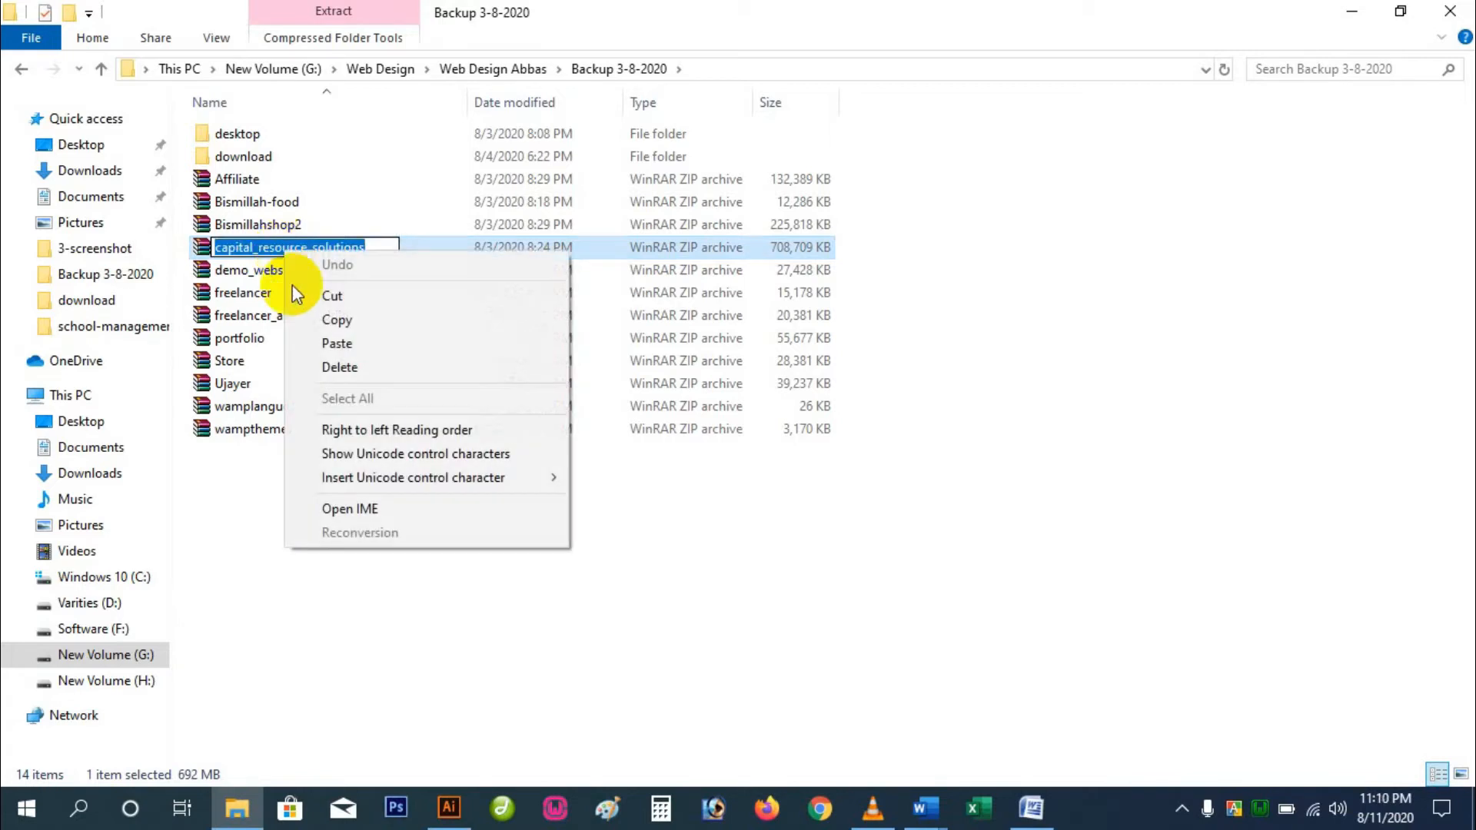
left_click(337, 319)
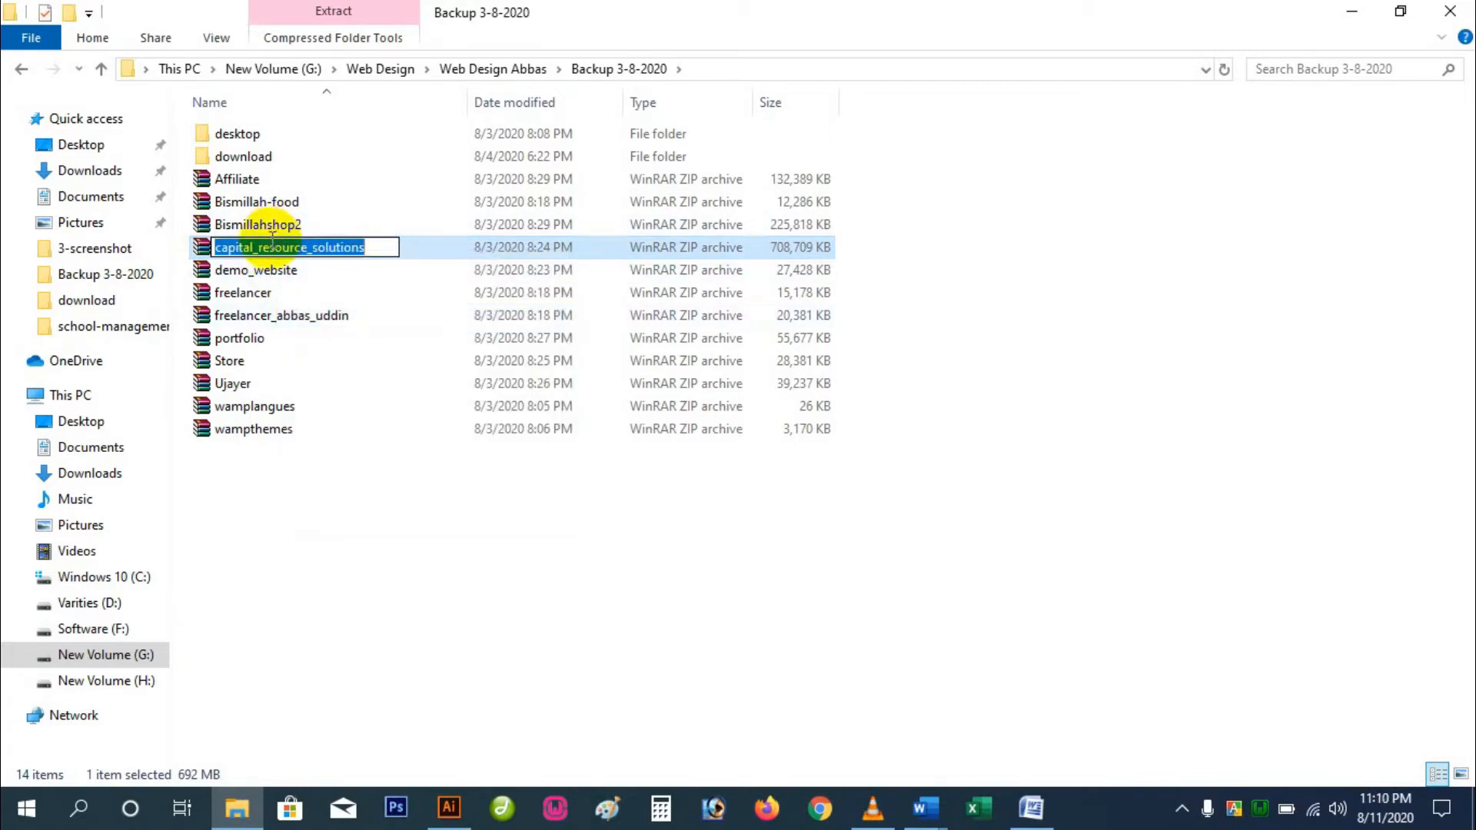
left_click(201, 252)
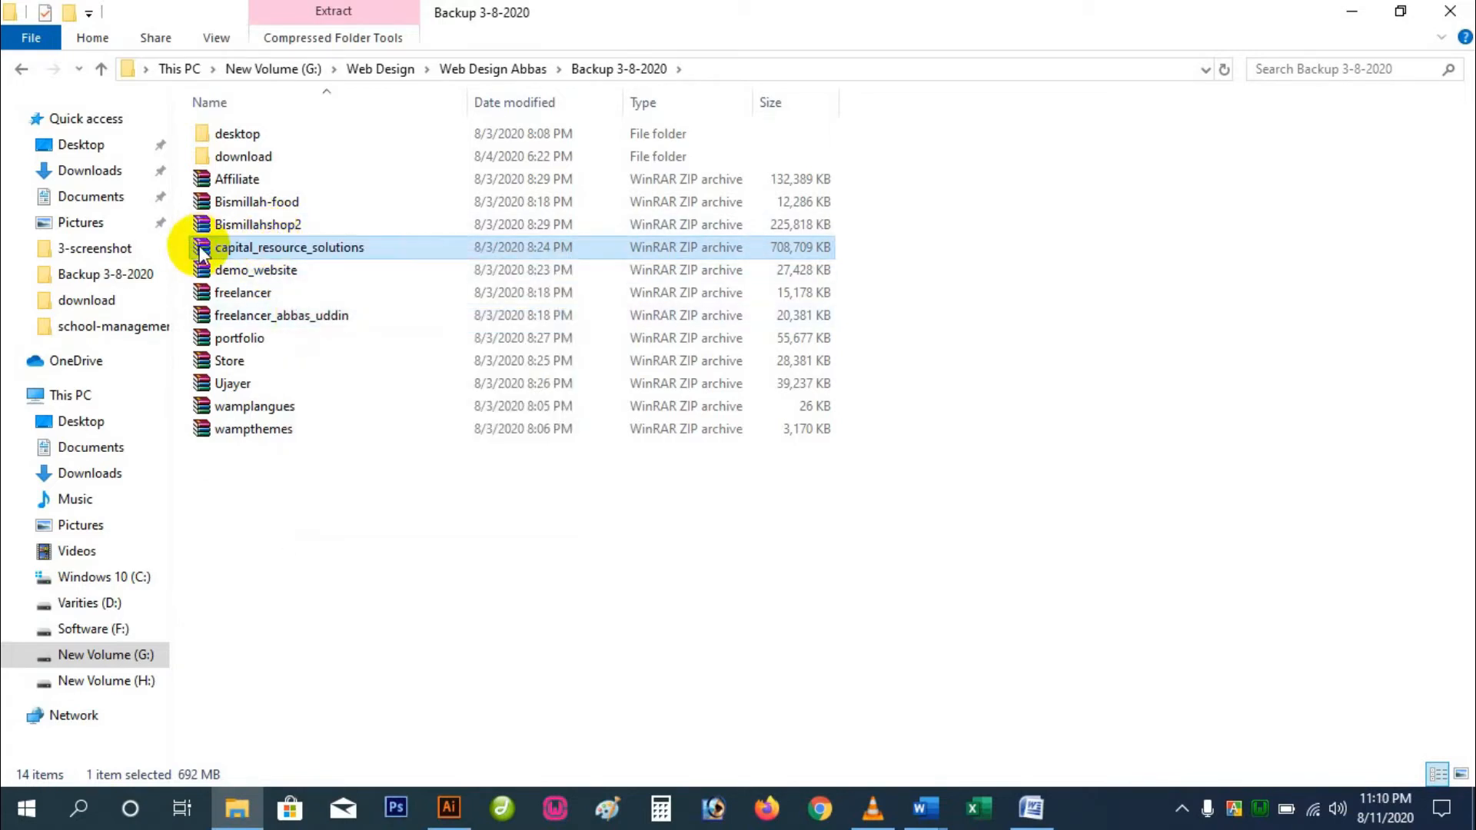
right_click(200, 246)
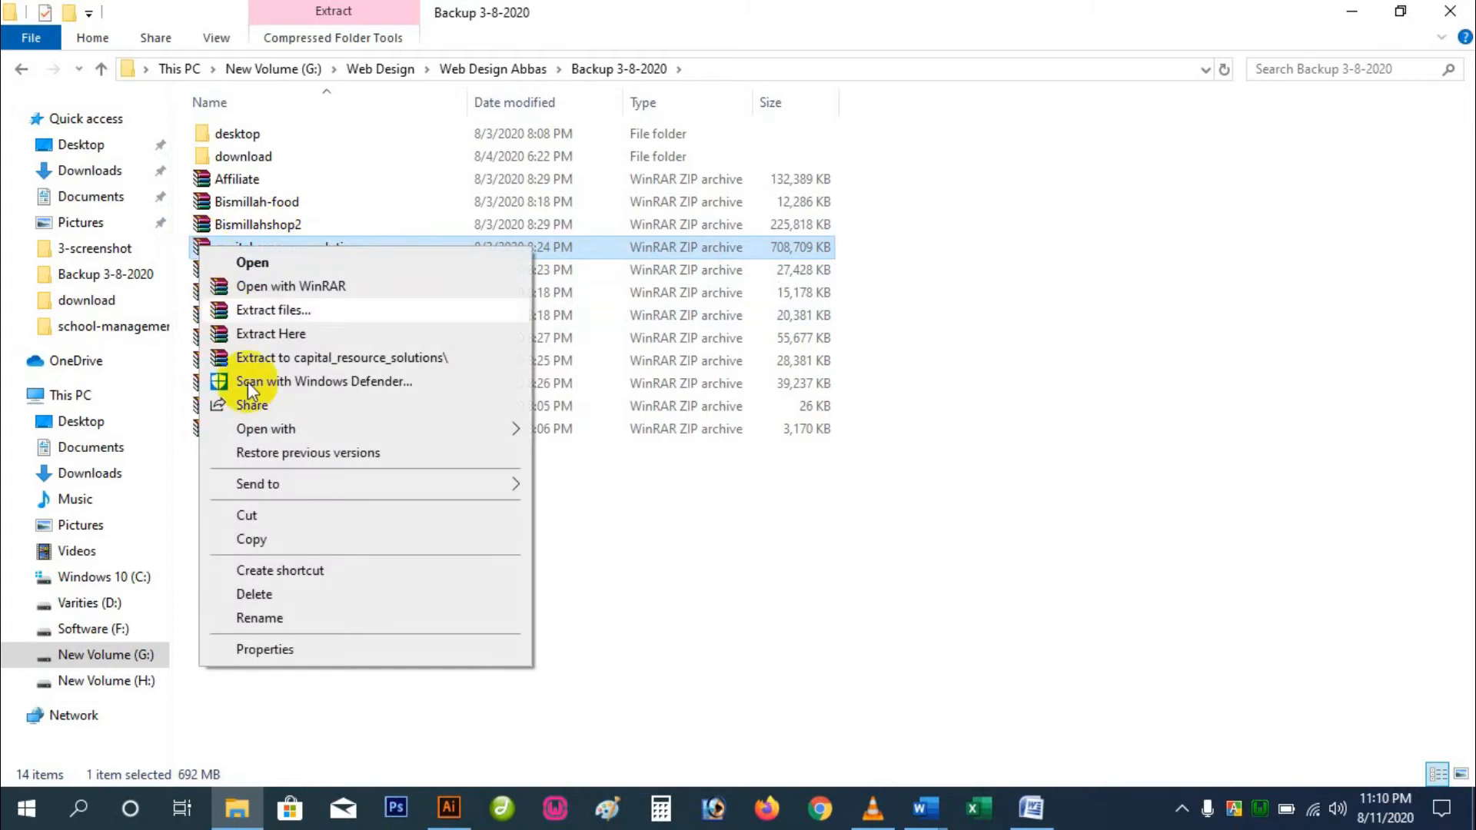
left_click(274, 539)
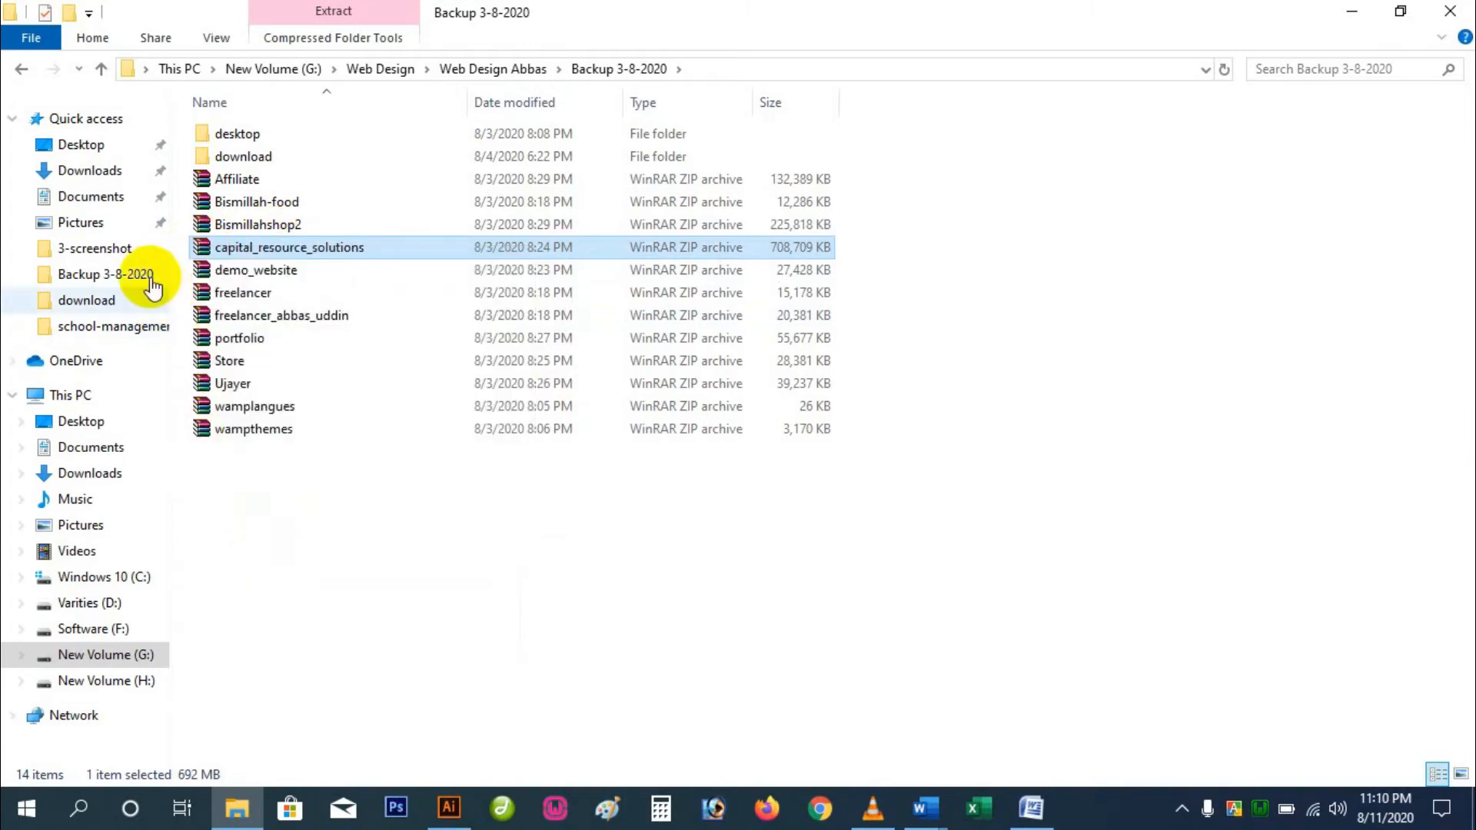
- Paste the copied archive into the wamp64\www folder on the Windows 10 (C:) drive
left_click(104, 577)
double_click(240, 271)
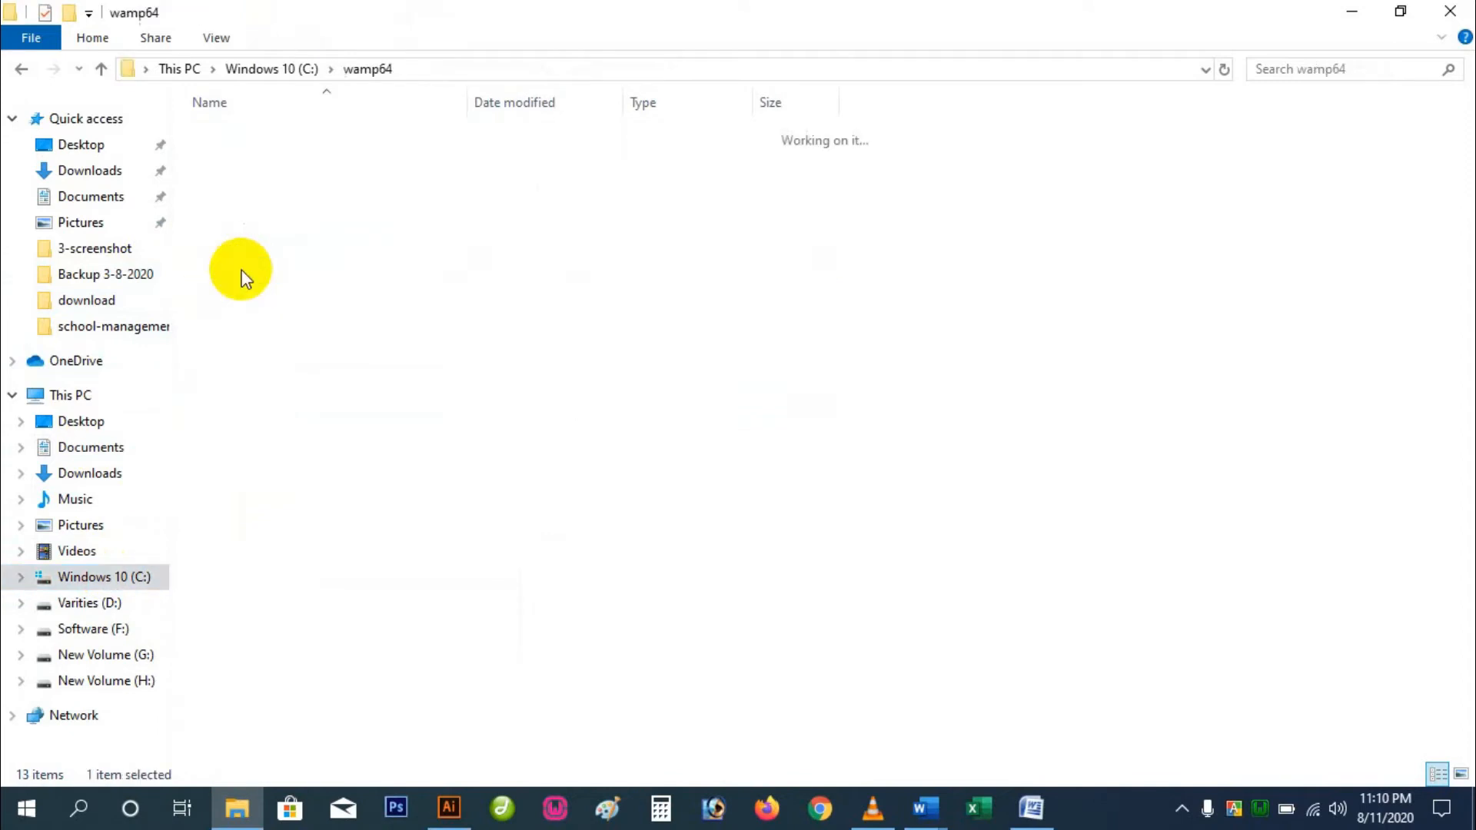
double_click(243, 314)
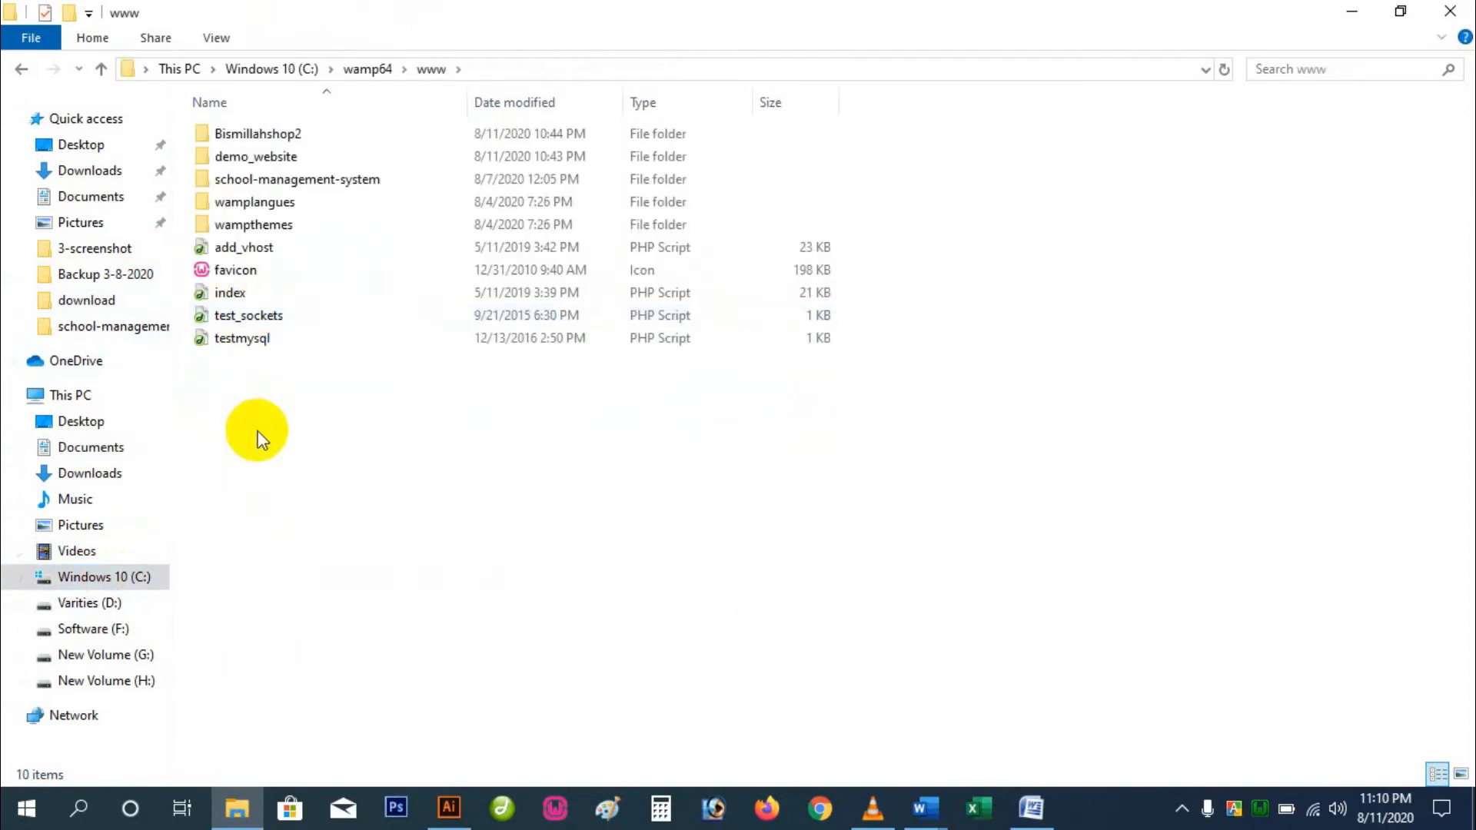
right_click(261, 440)
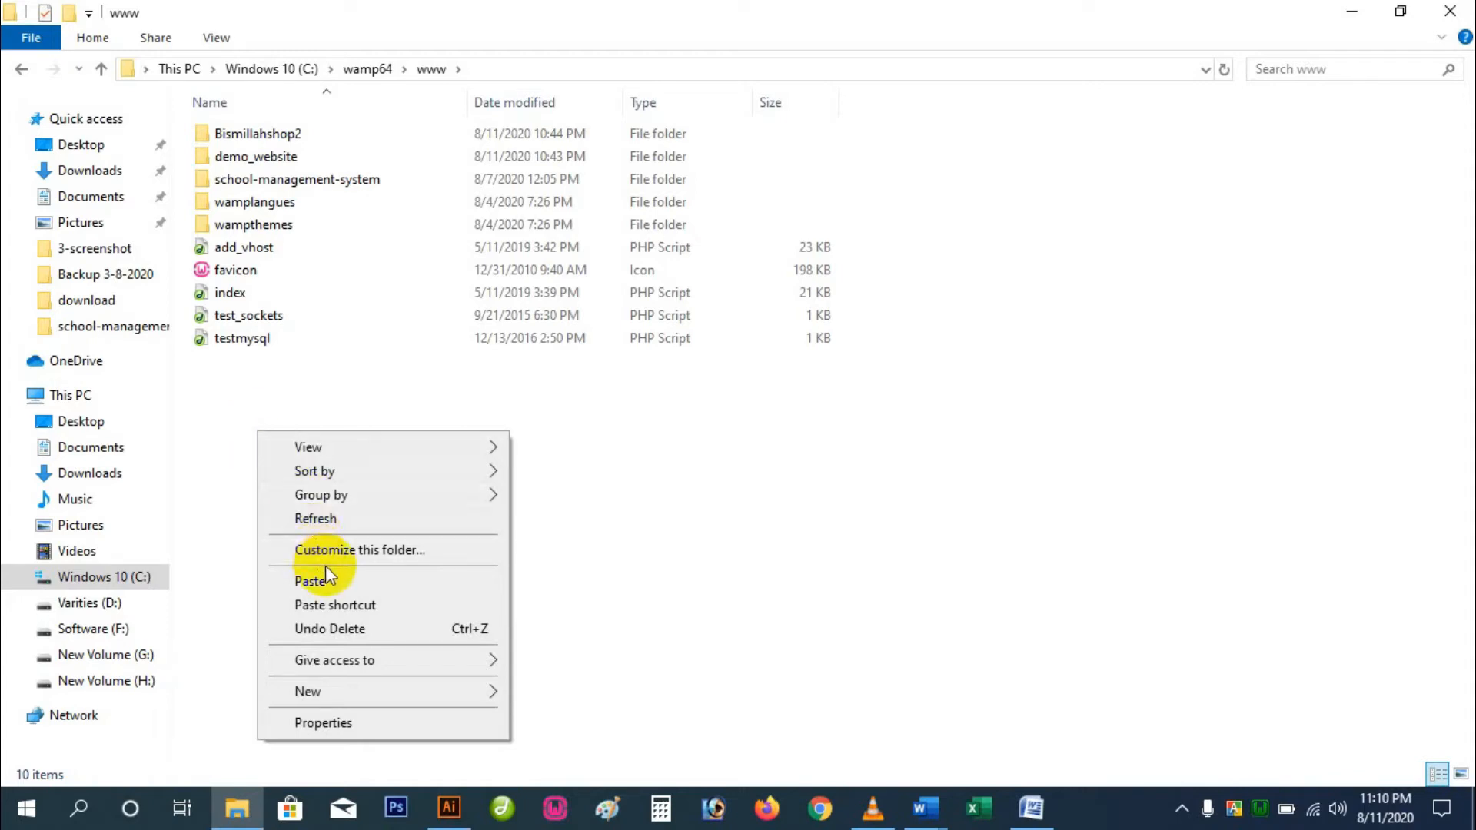
left_click(322, 589)
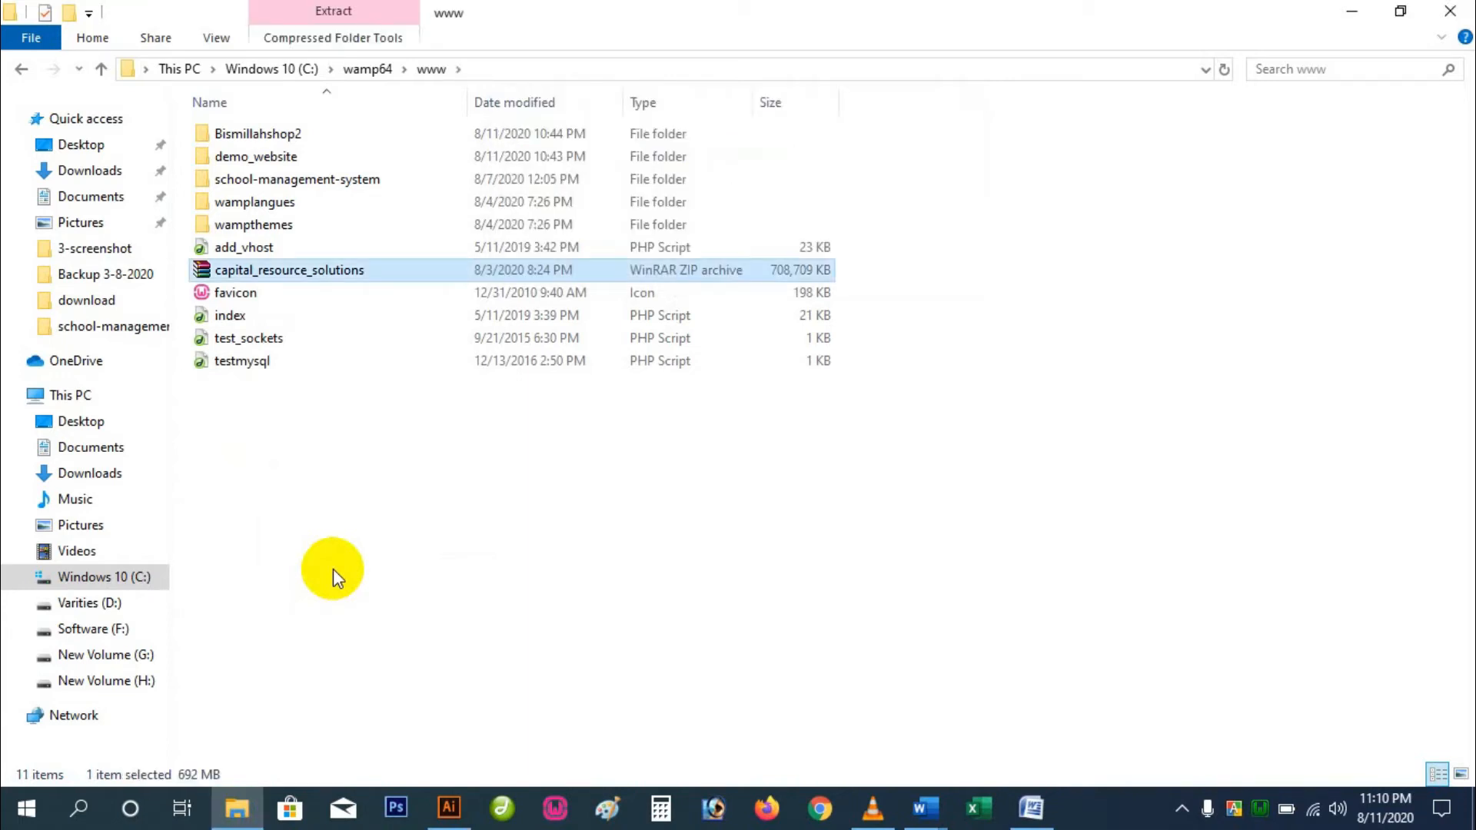
- Extract the capital_resource_solutions archive directly into the www folder and delete the ZIP file
right_click(285, 274)
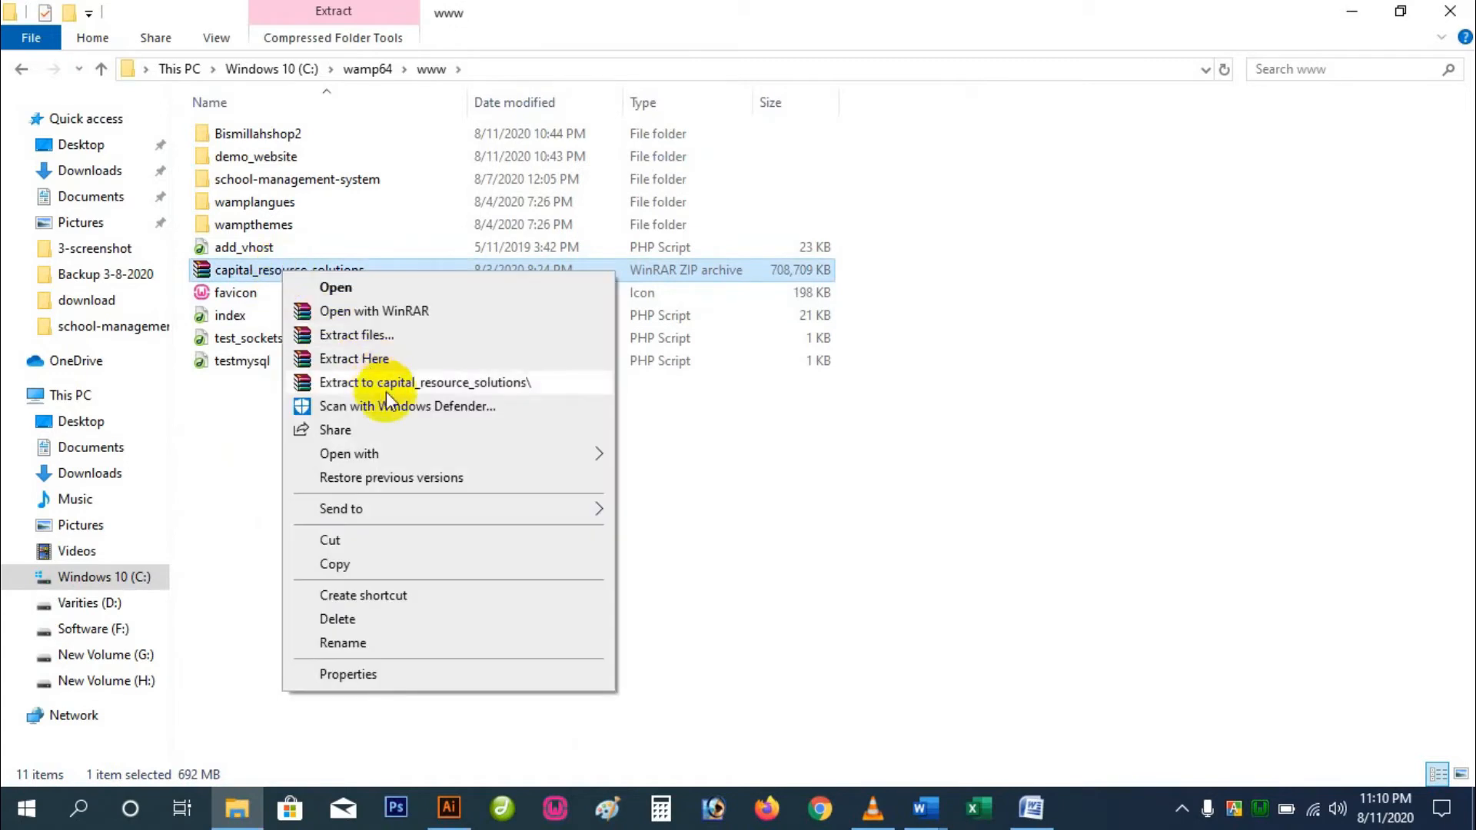
left_click(393, 362)
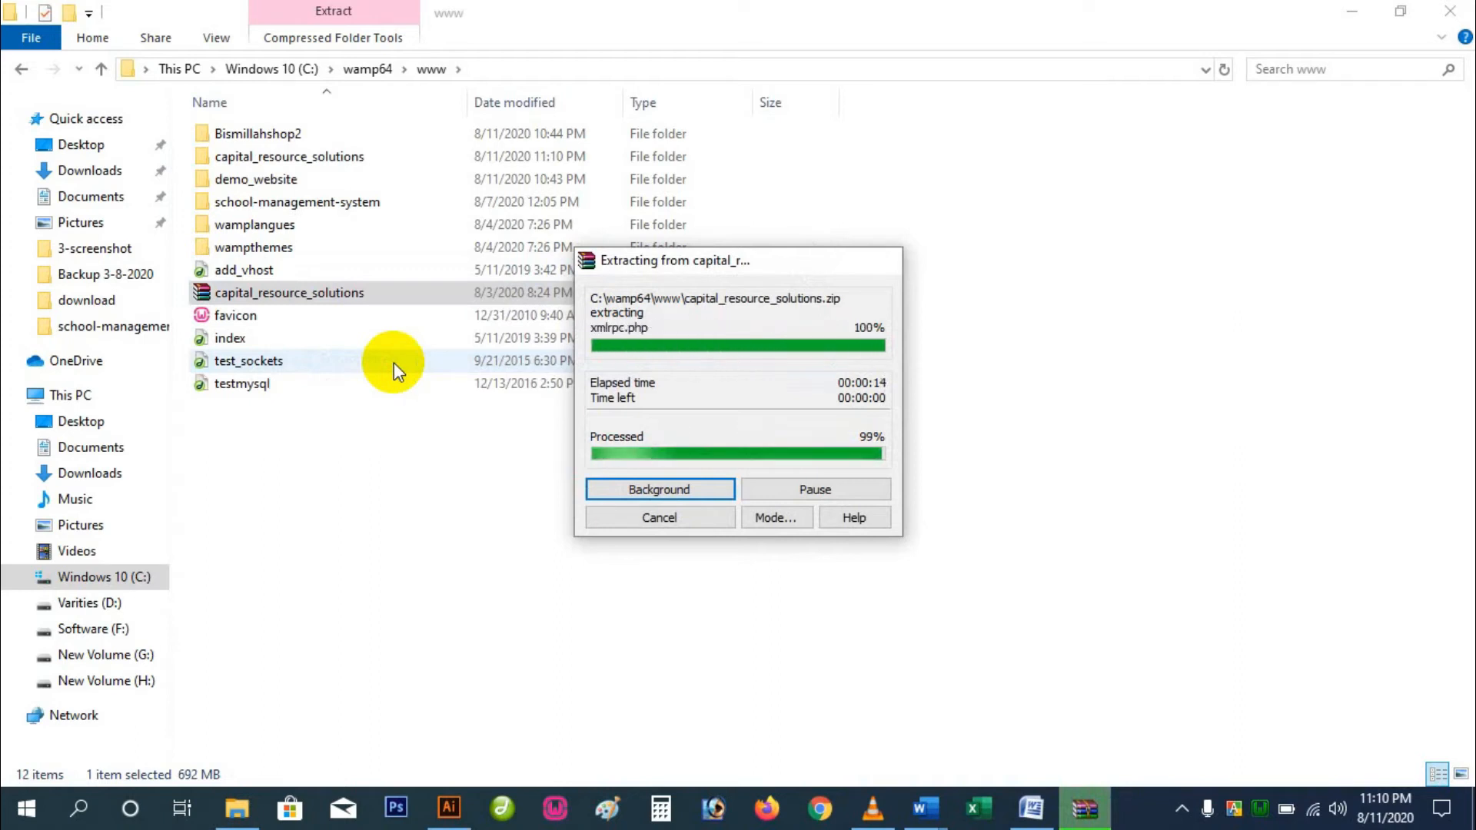
left_click(256, 481)
left_click(325, 300)
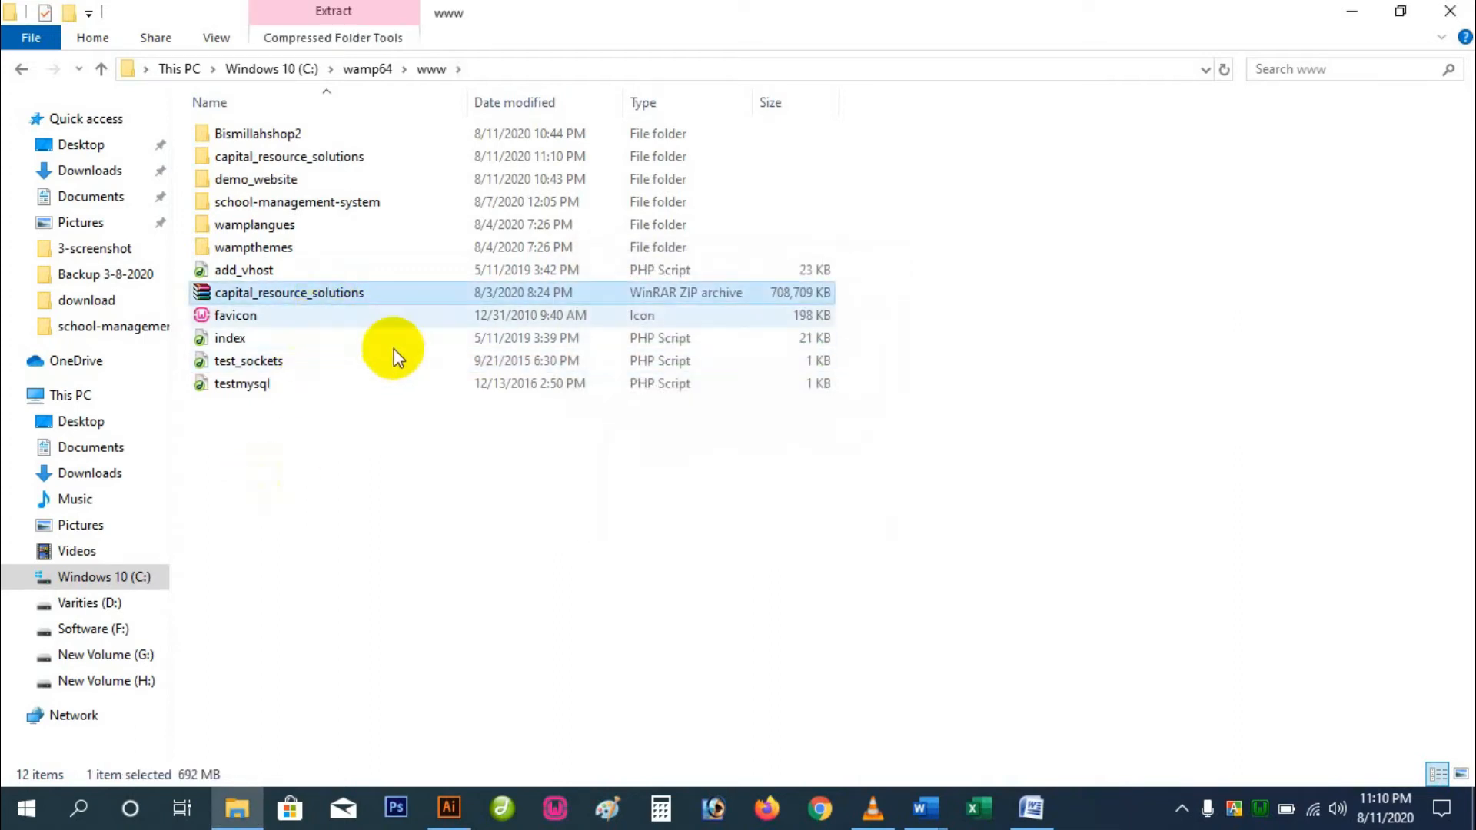
key("Delete")
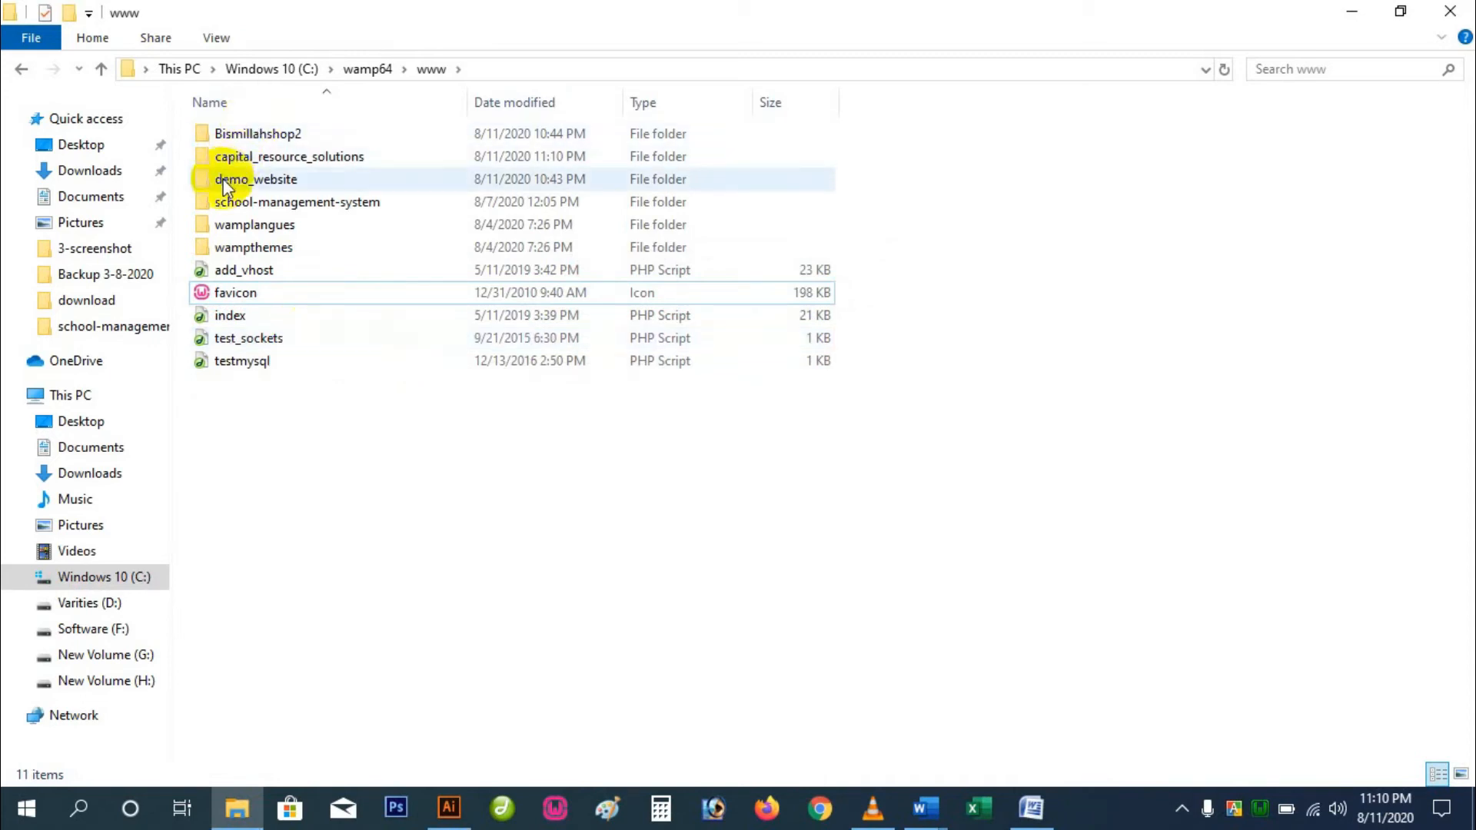
- Copy the name of the extracted capital_resource_solutions folder without renaming it
left_click(331, 156)
key("F2")
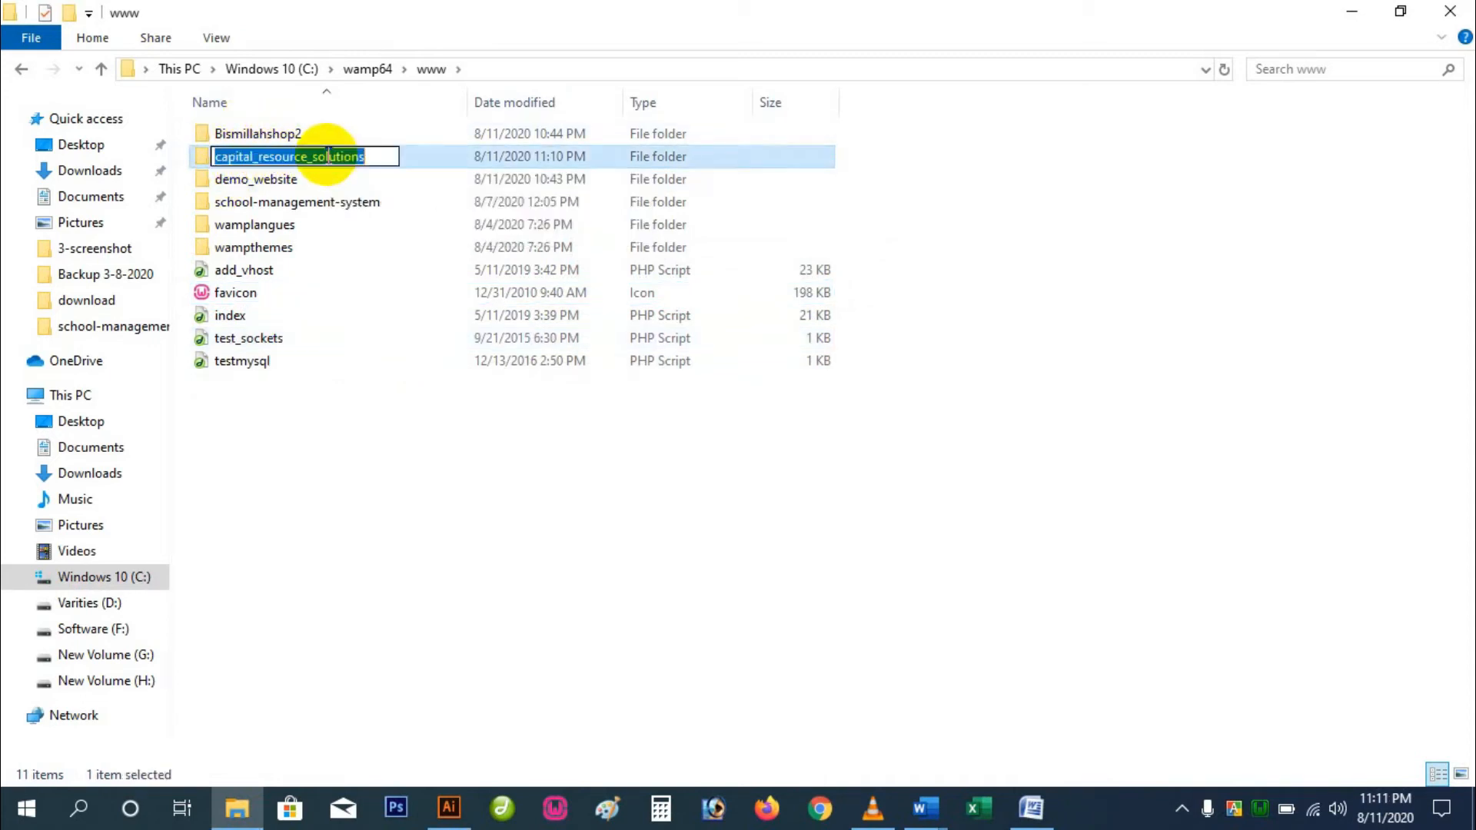
right_click(330, 158)
left_click(372, 224)
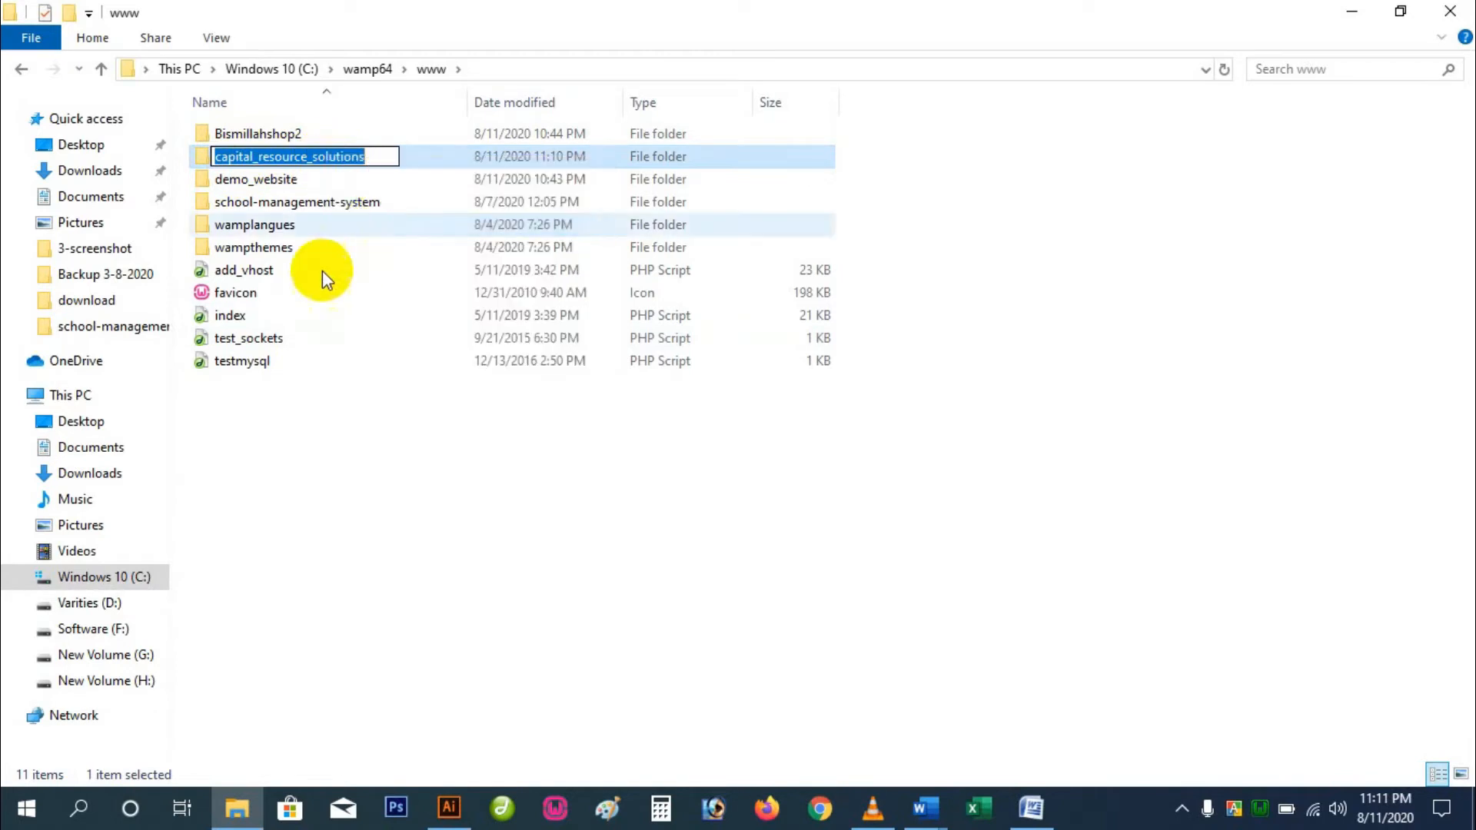
left_click(771, 636)
- Switch to Firefox, open localhost/phpmyadmin, and log in to the MySQL server as root
left_click(769, 809)
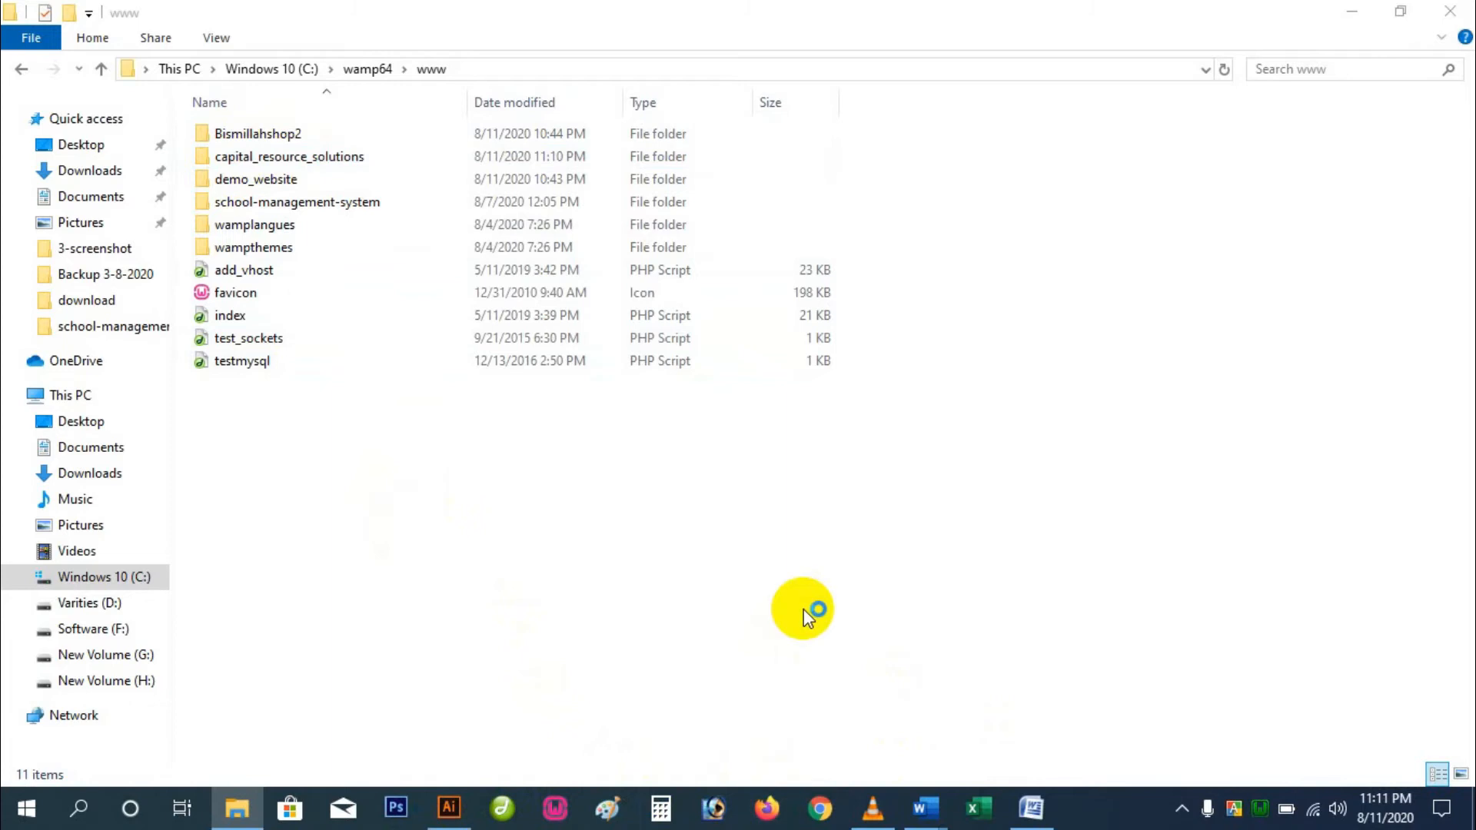
left_click(358, 57)
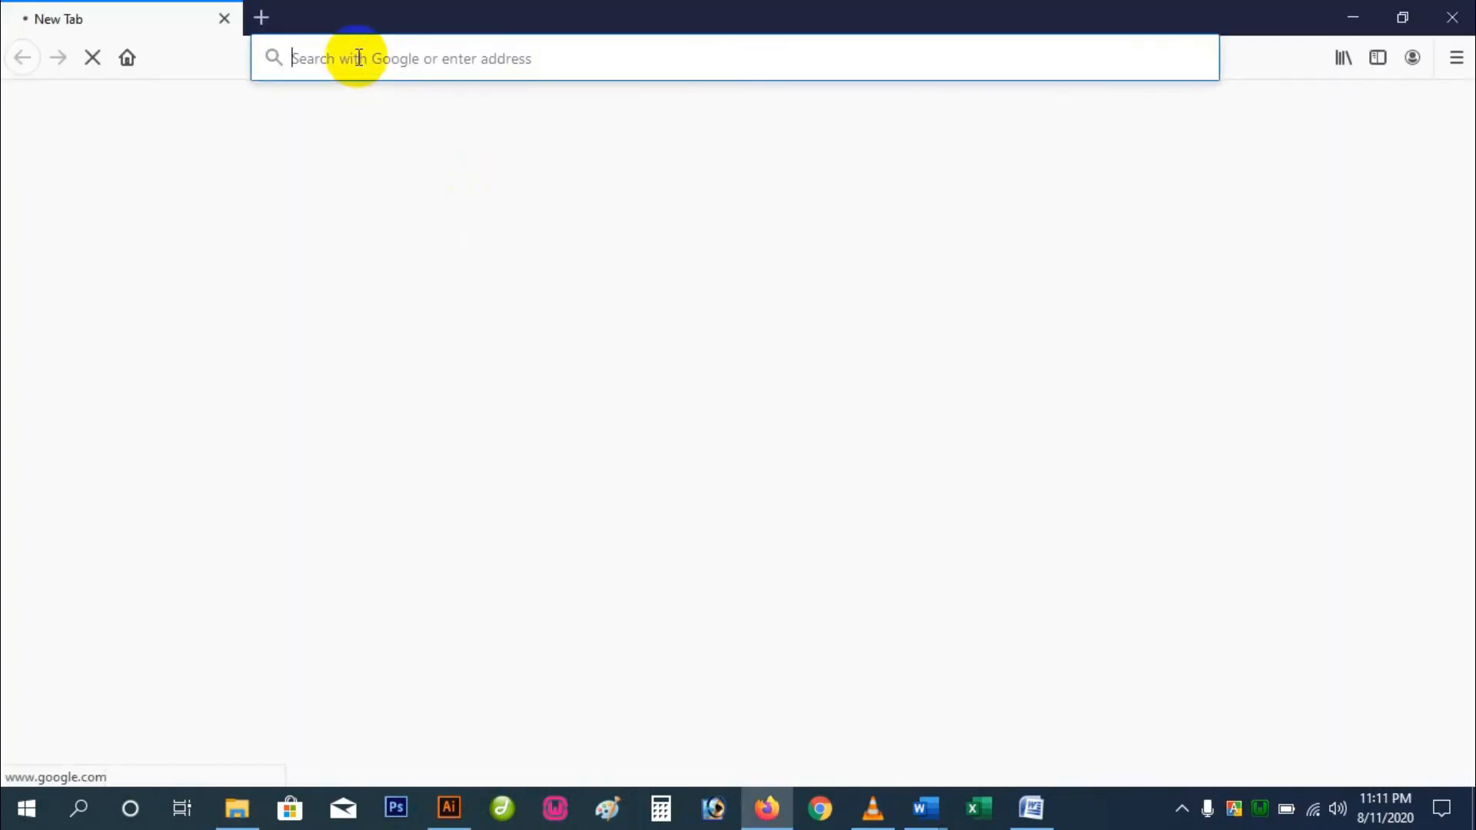
type("localhttps://www.google.com")
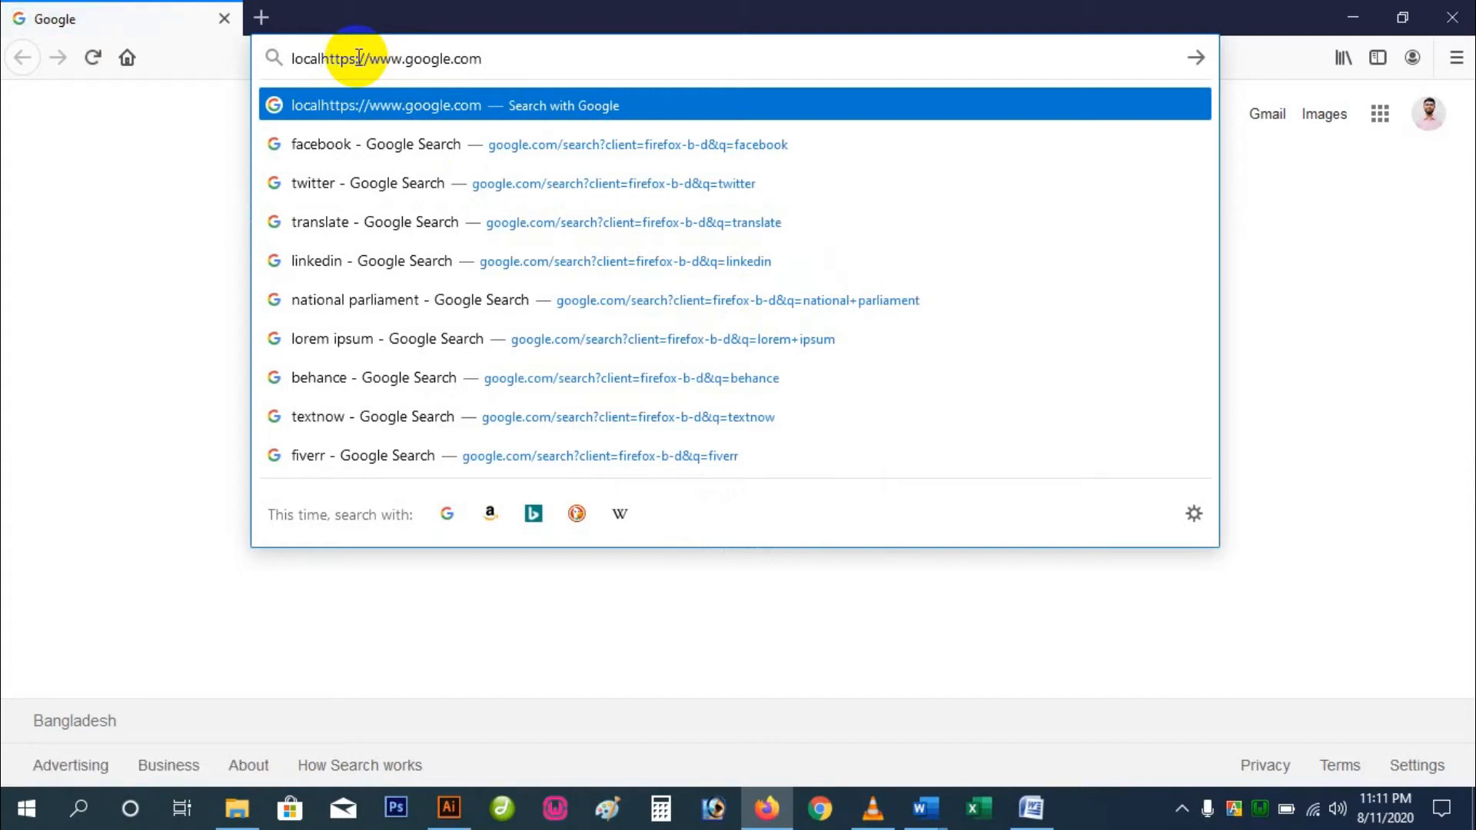
triple_click(459, 58)
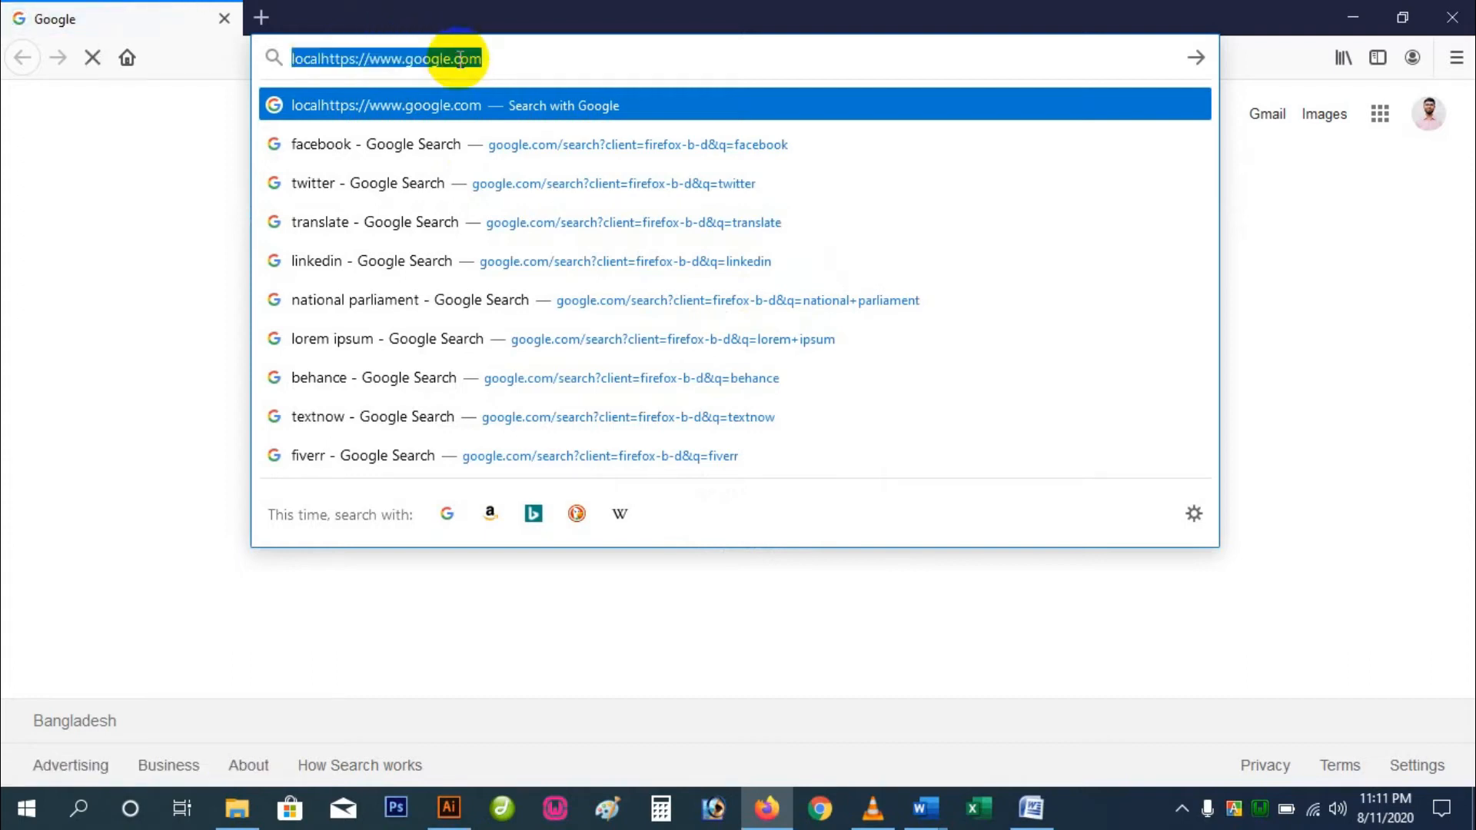
type("localhost/")
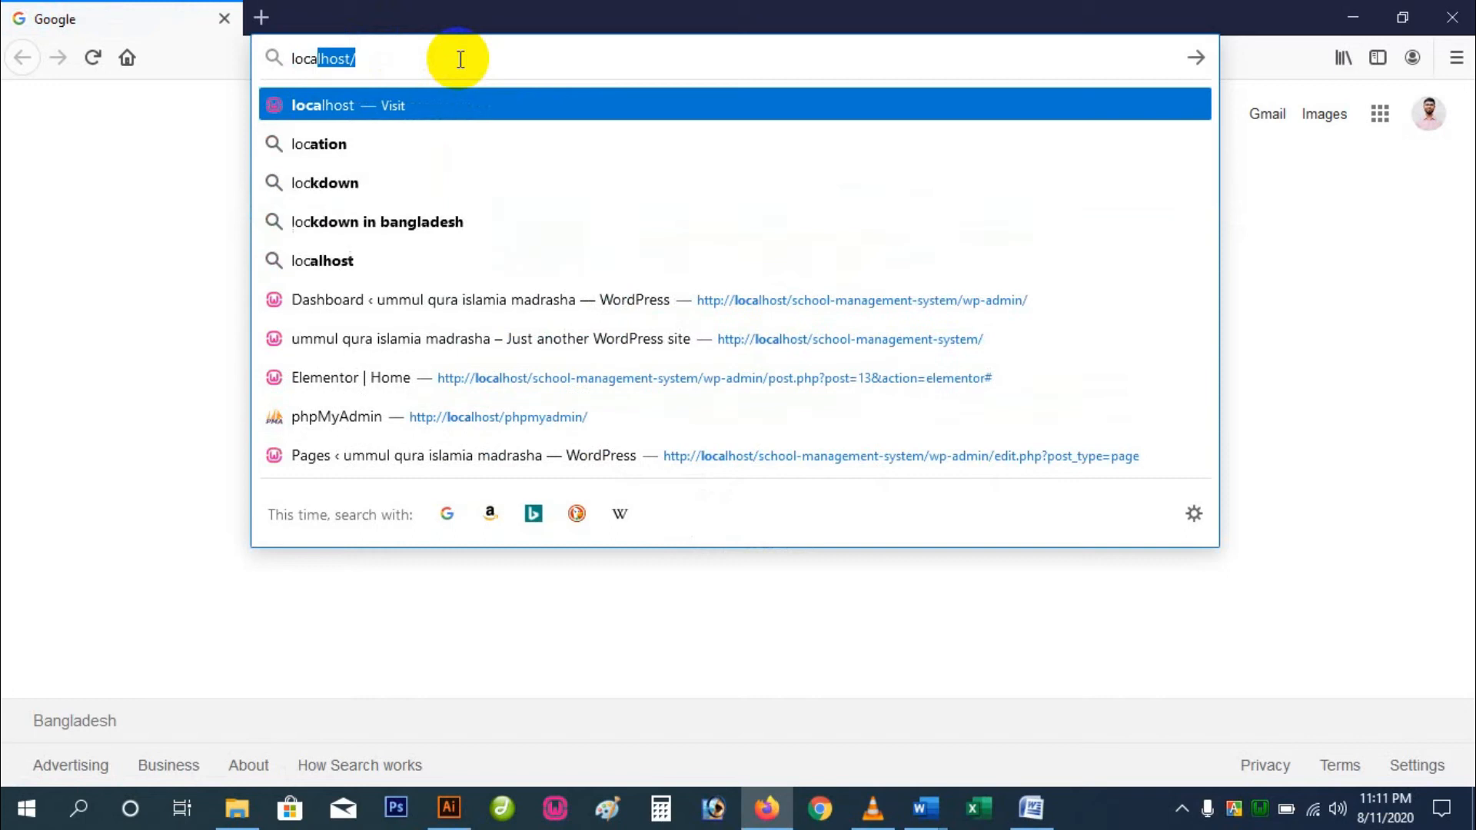
key("End")
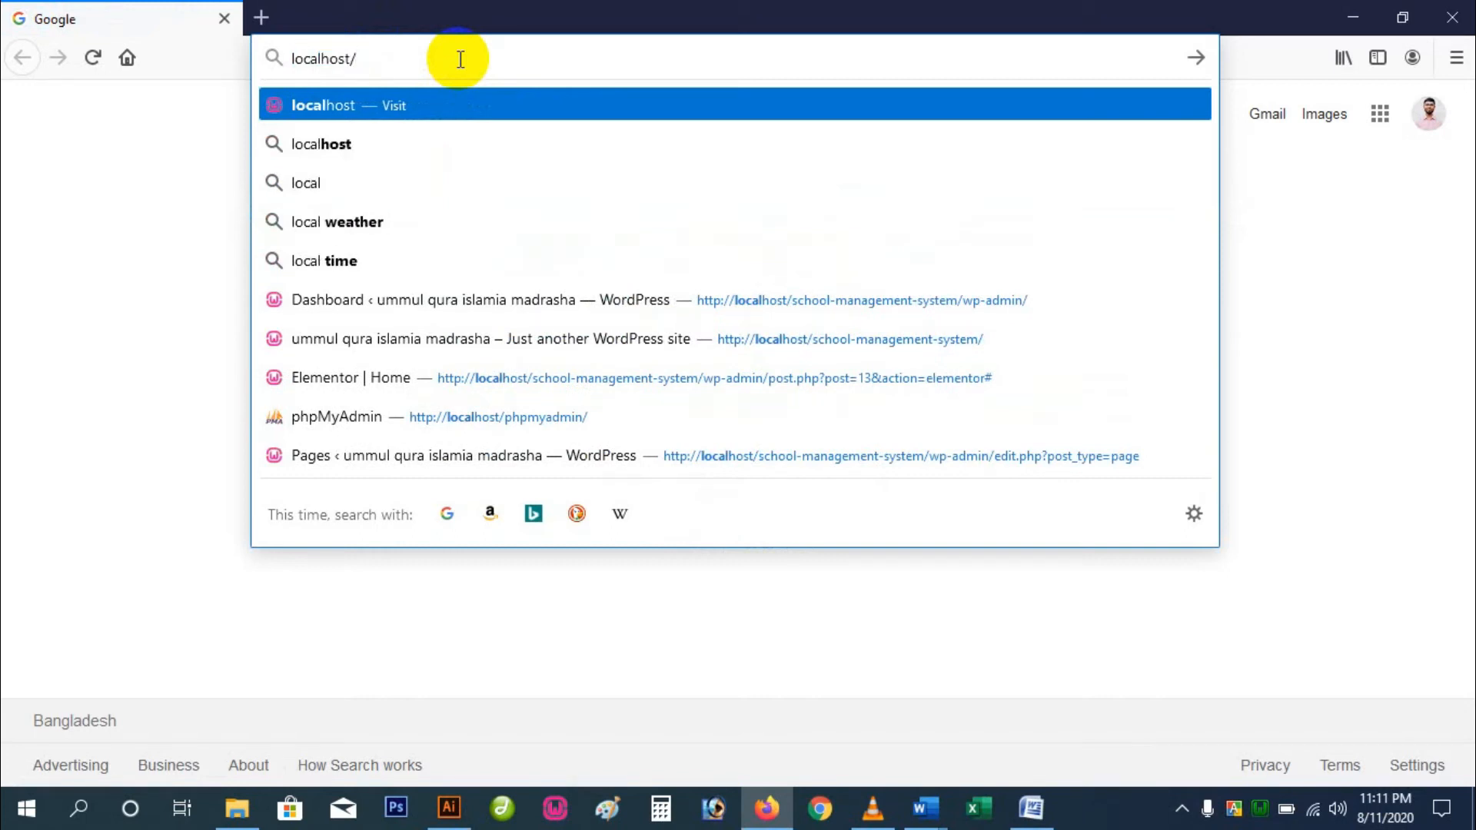
type("p")
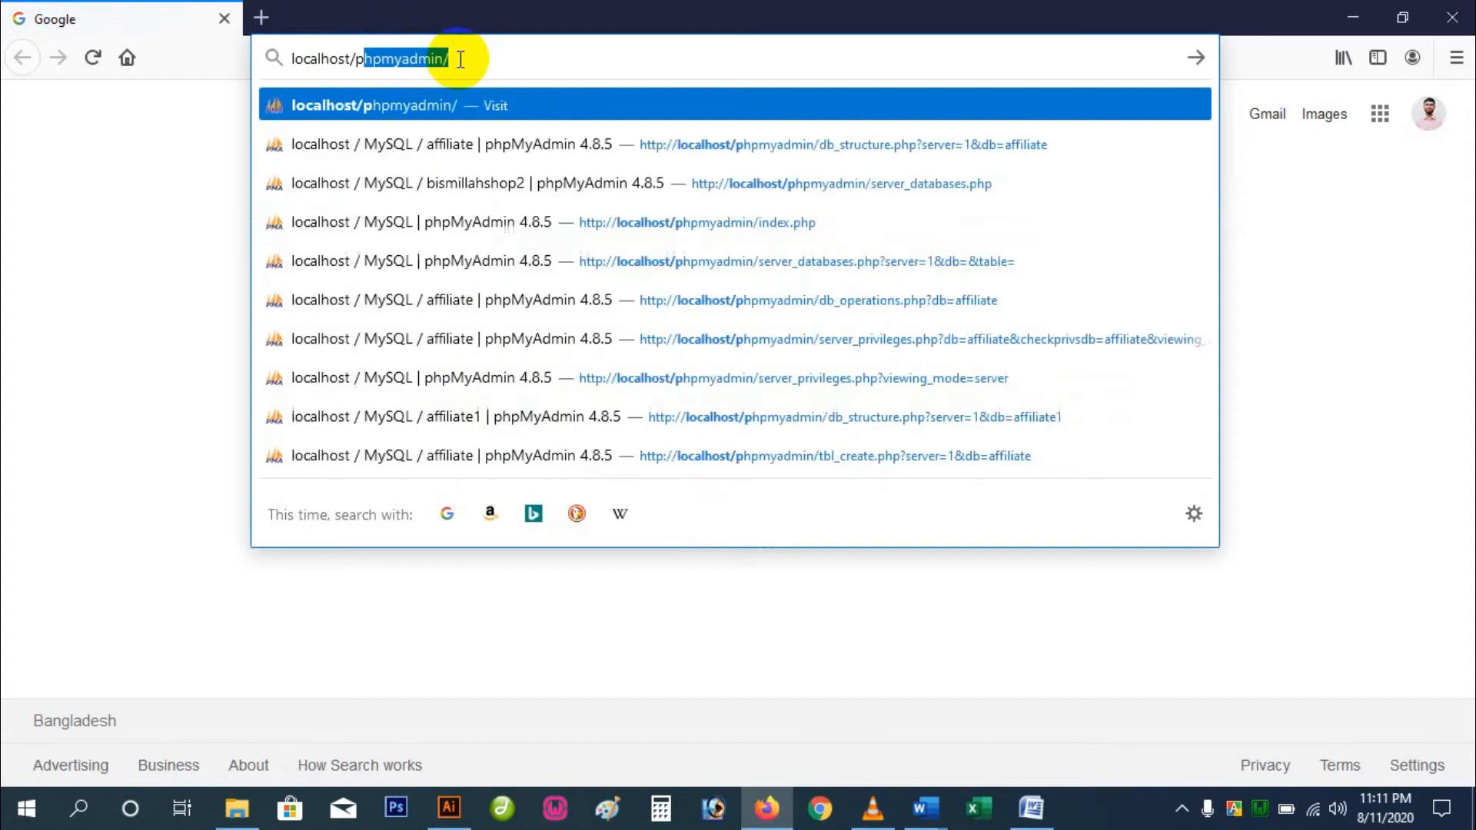
type("hp")
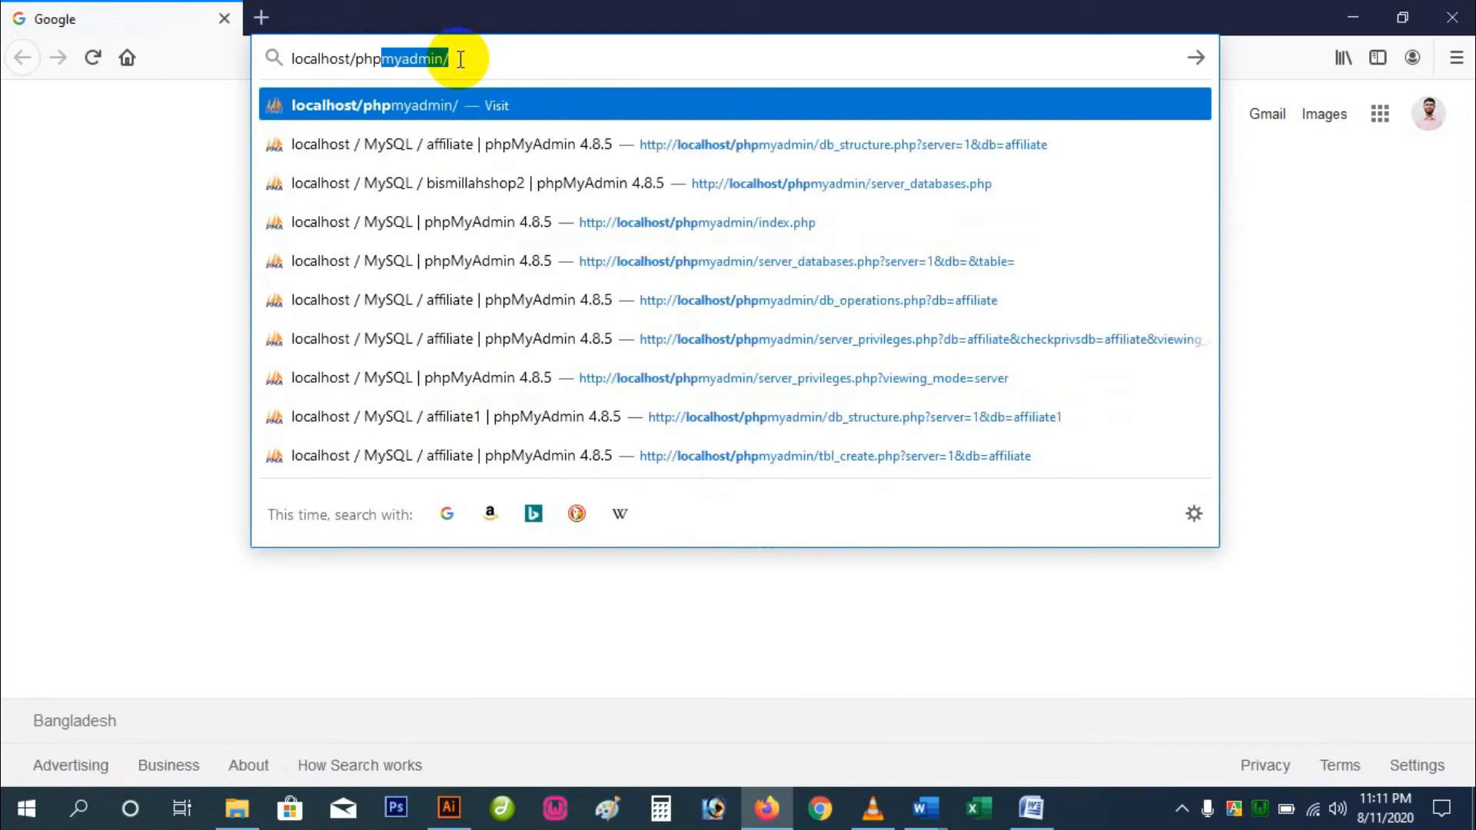
key("Return")
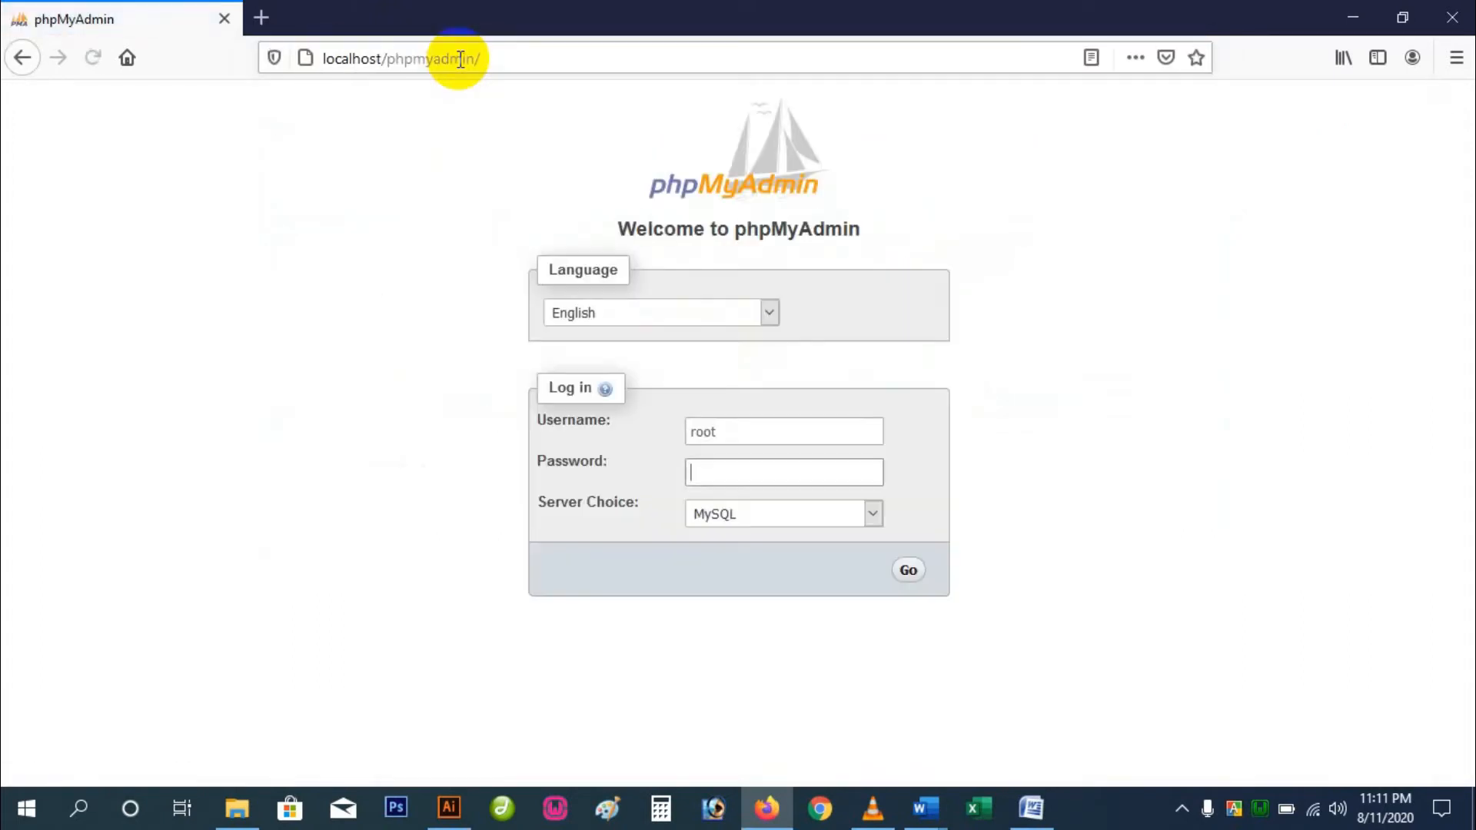
left_click(908, 569)
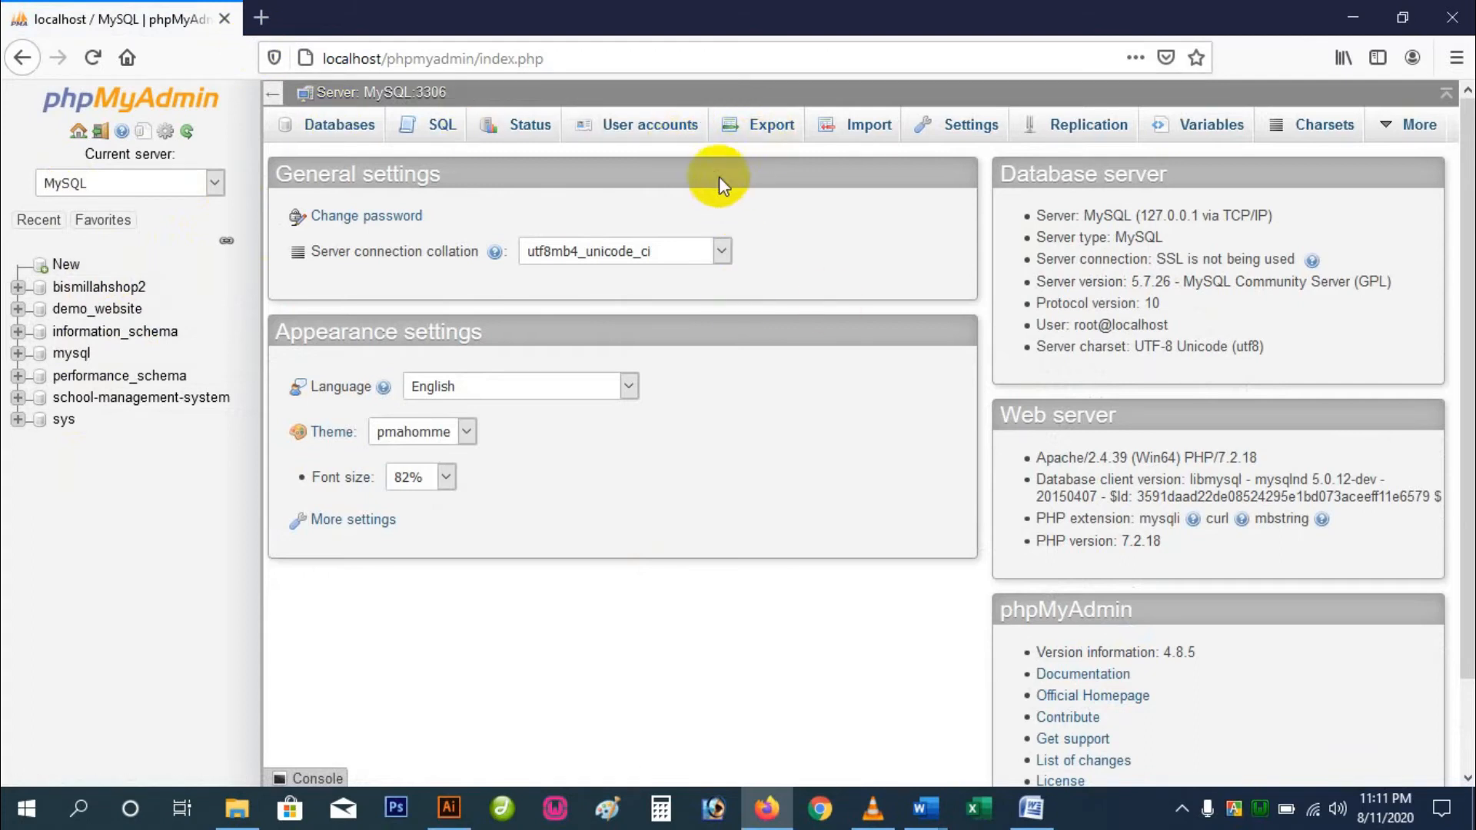
- Go to the server's database overview and enter the copied folder name capital_resource_solutions as the new database name
left_click(352, 134)
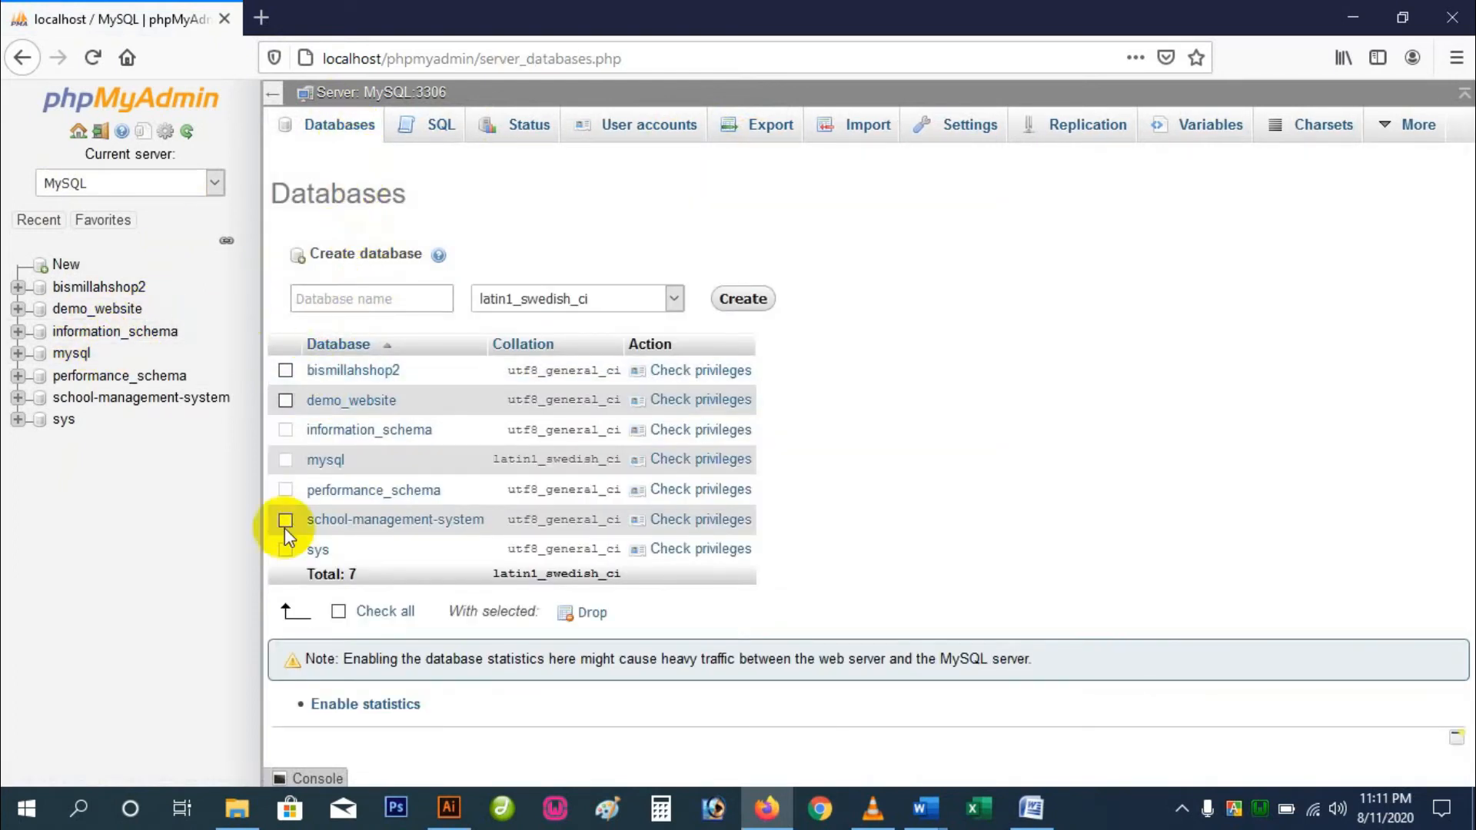
left_click(250, 821)
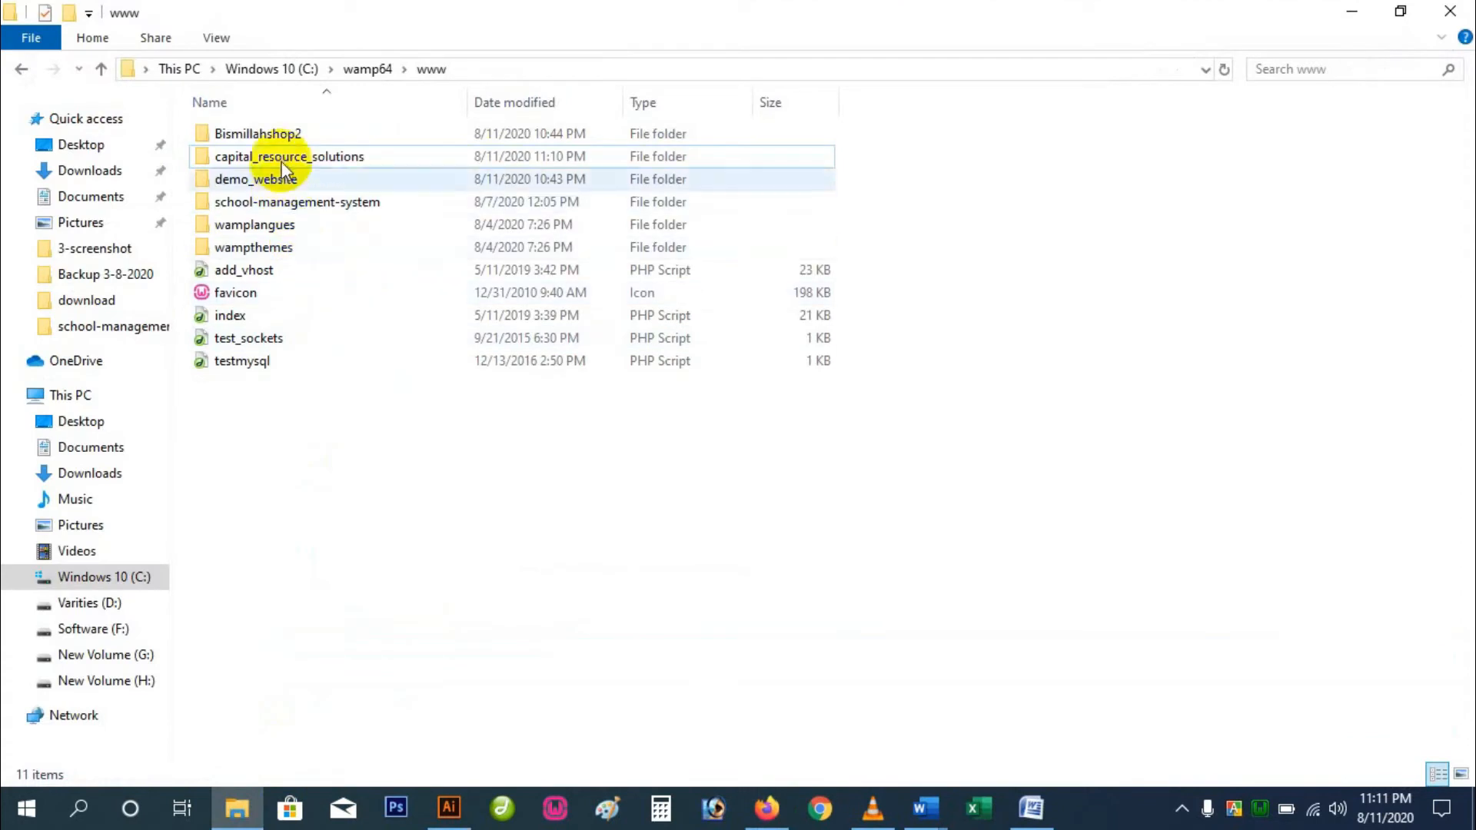
left_click(766, 807)
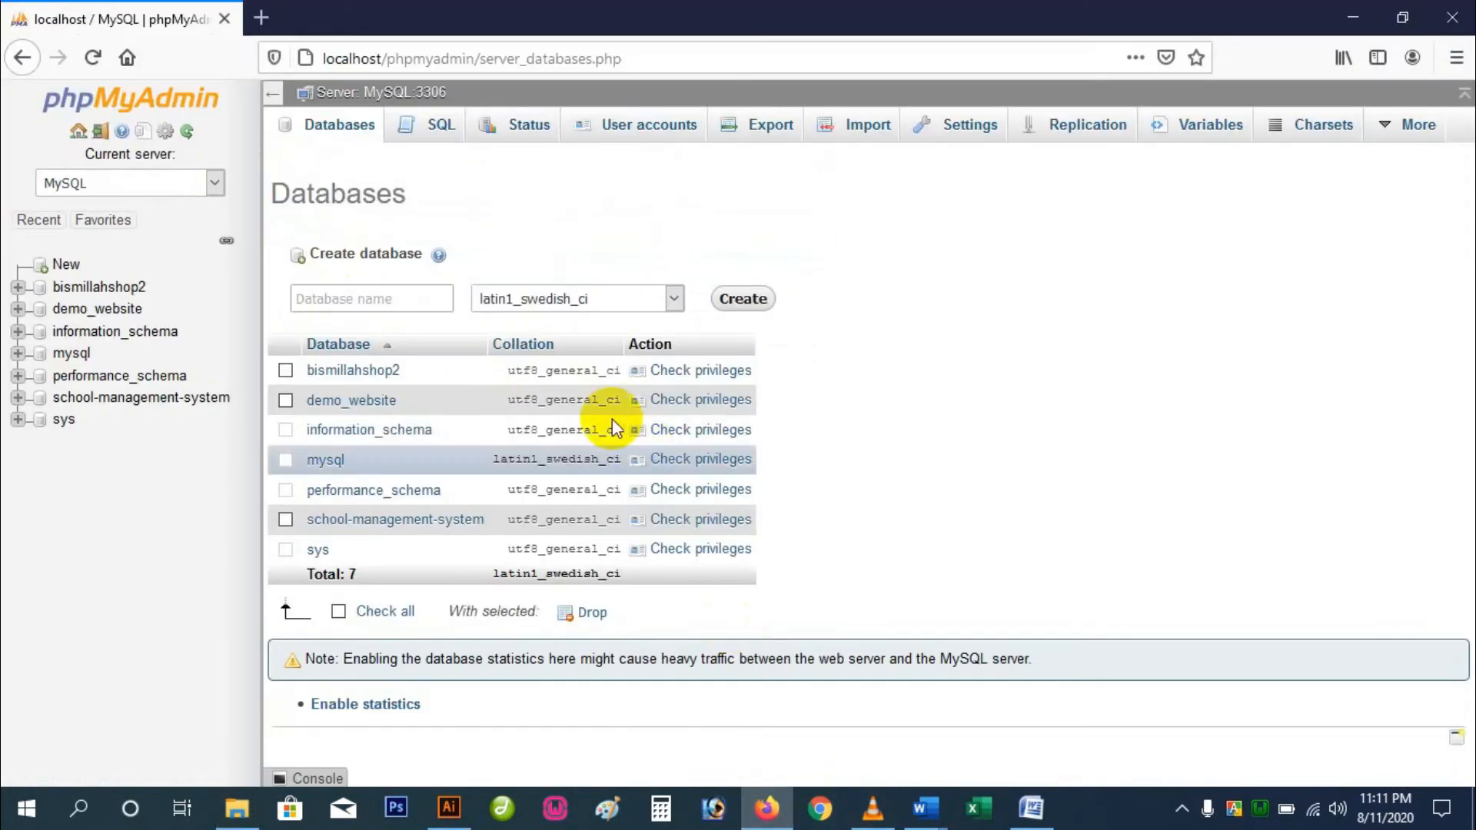
left_click(415, 298)
right_click(415, 298)
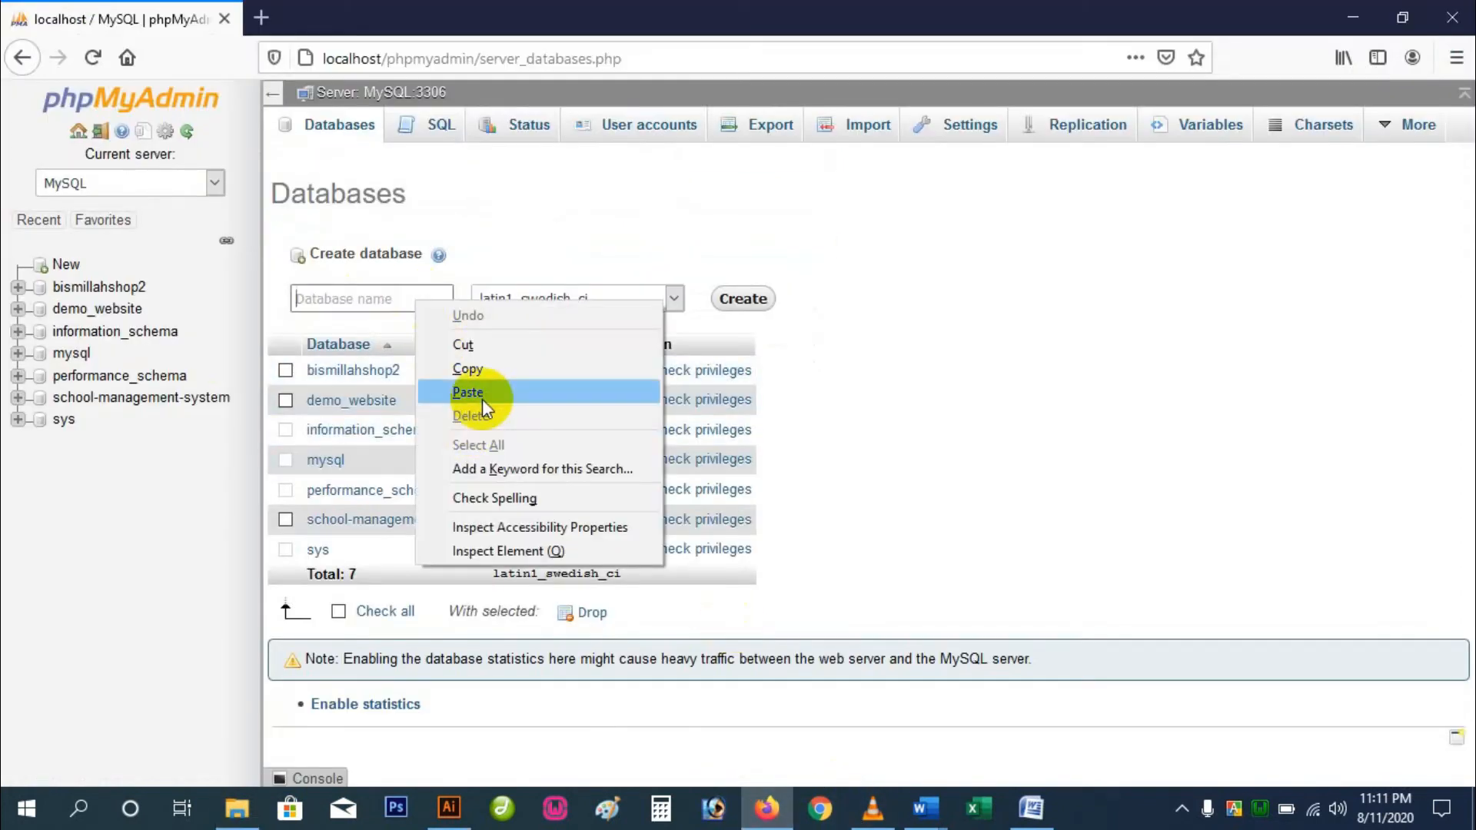
left_click(468, 390)
- Set the new database's collation to utf8_general_ci and create the database
left_click(578, 304)
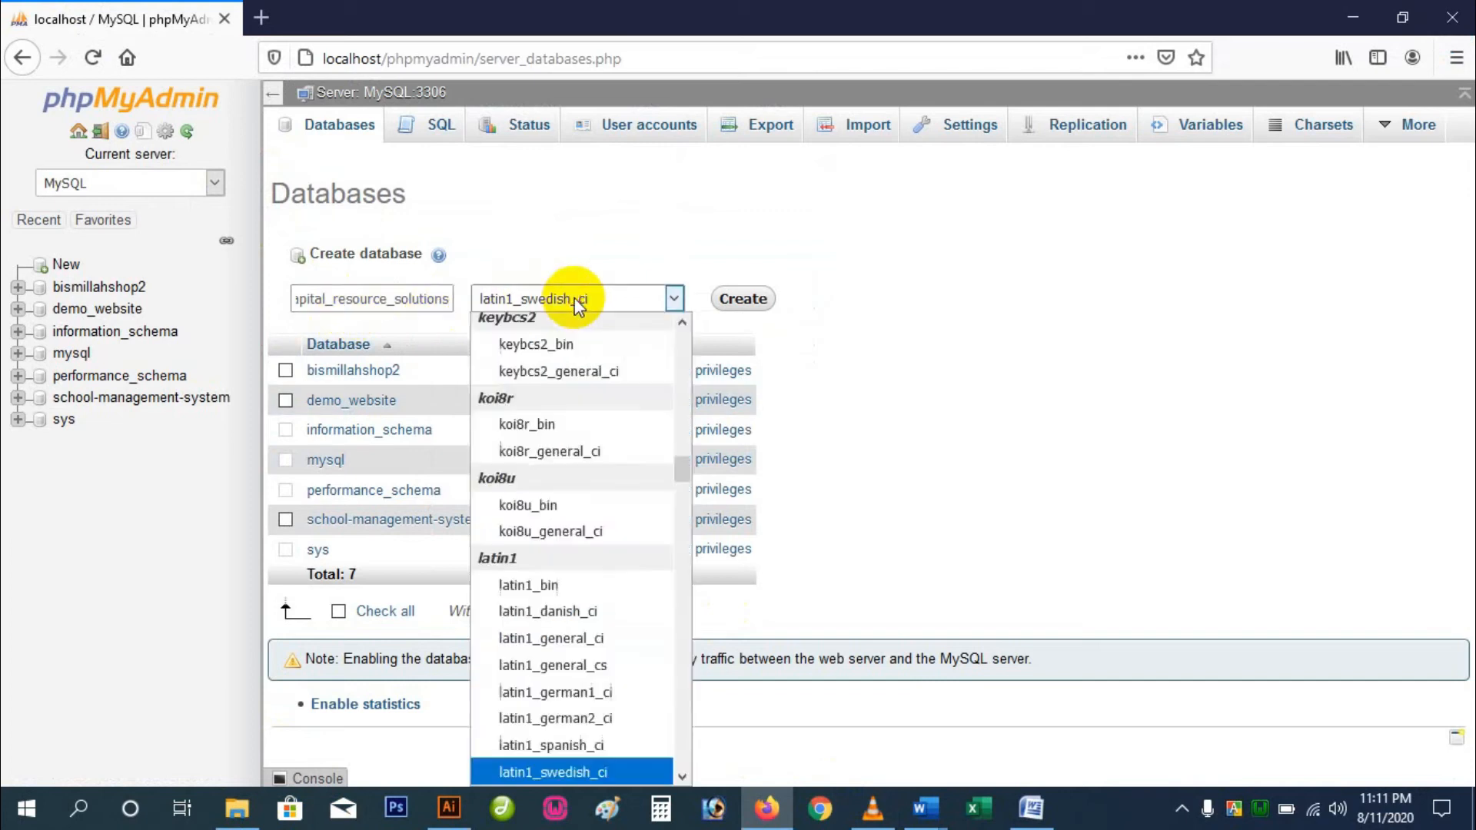
scroll(583, 623, "down", 15)
scroll(584, 621, "down", 13)
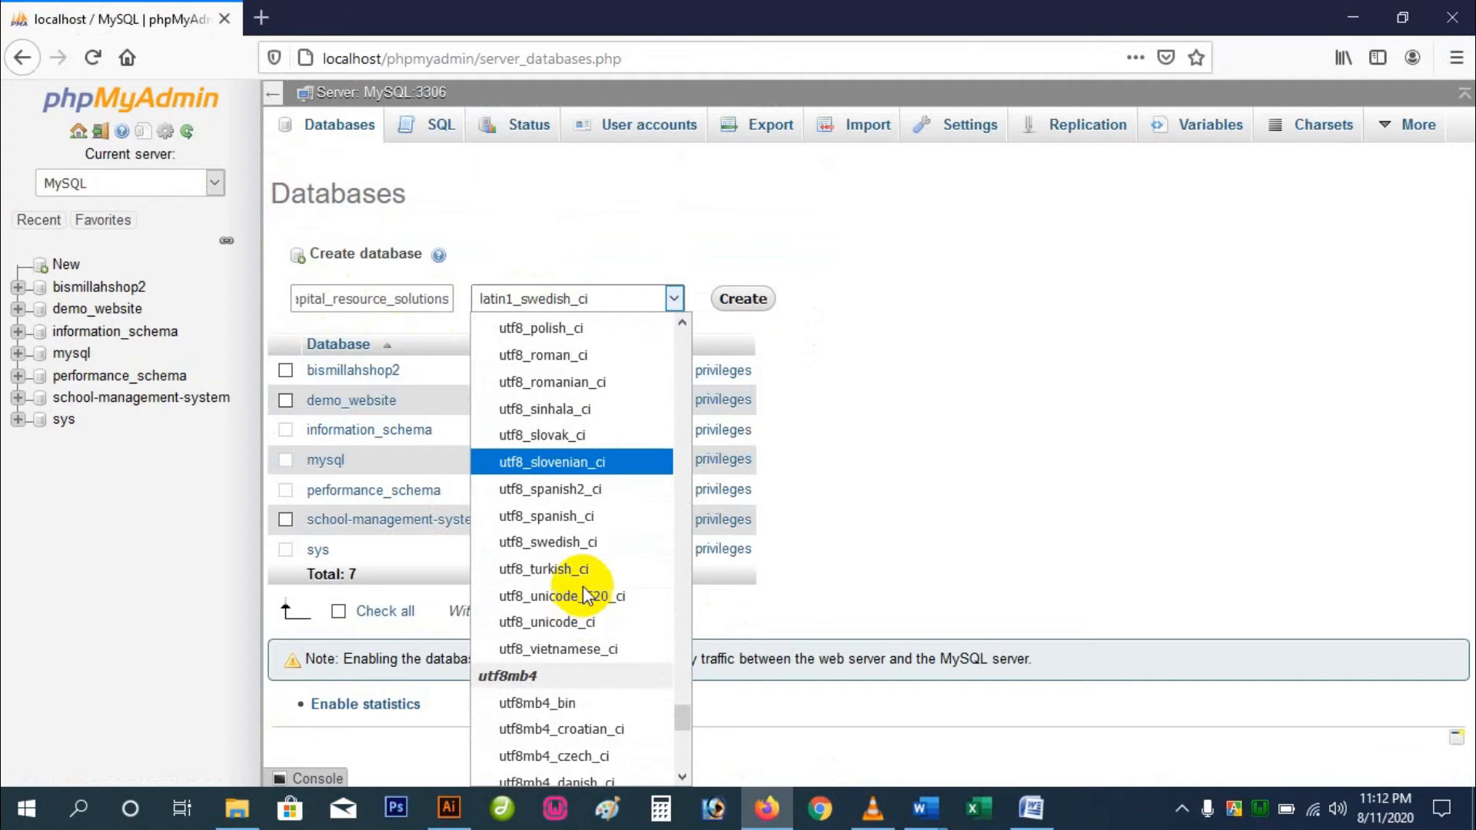
scroll(585, 545, "up", 2)
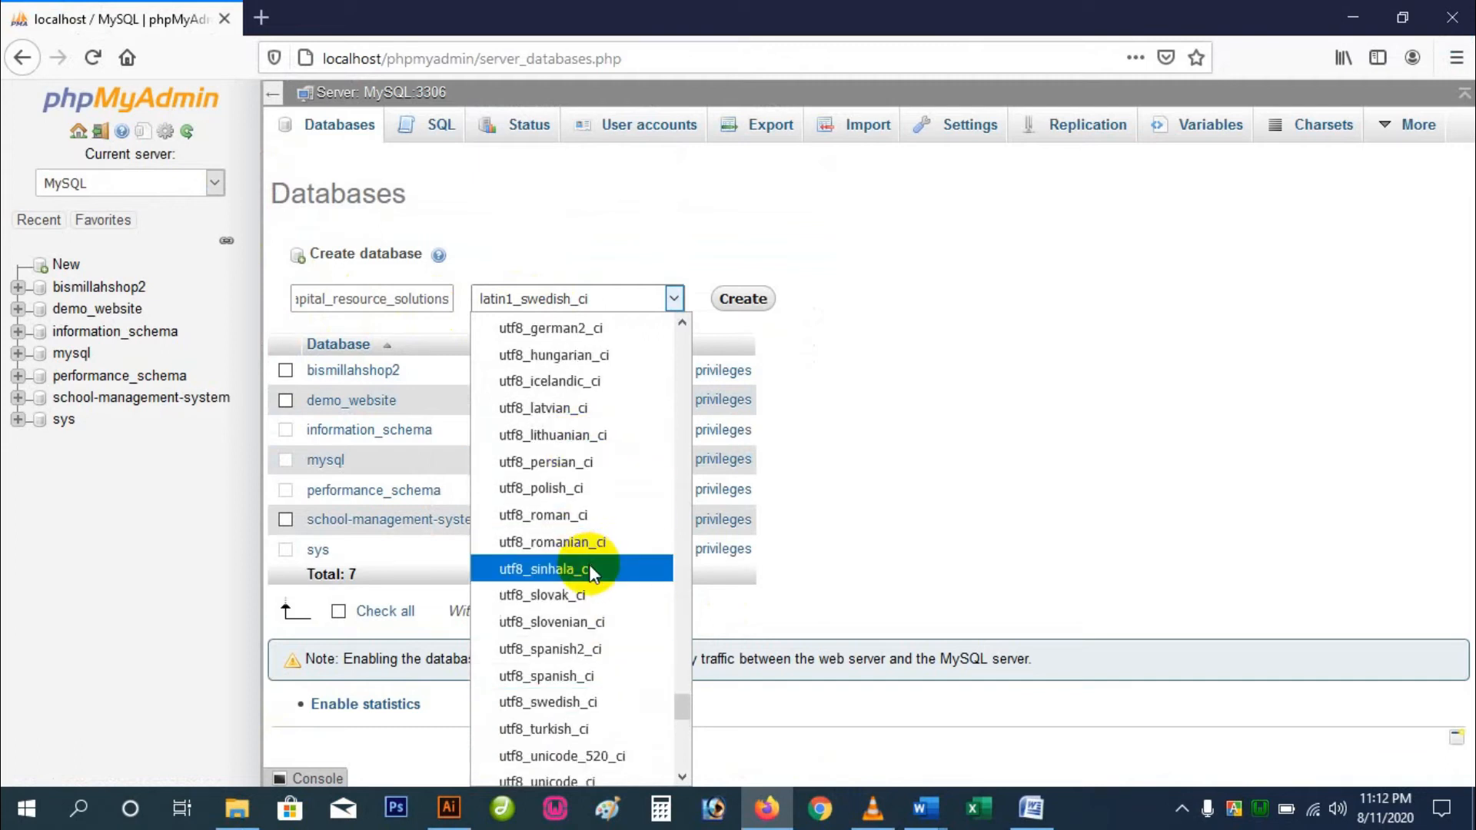
scroll(589, 564, "up", 2)
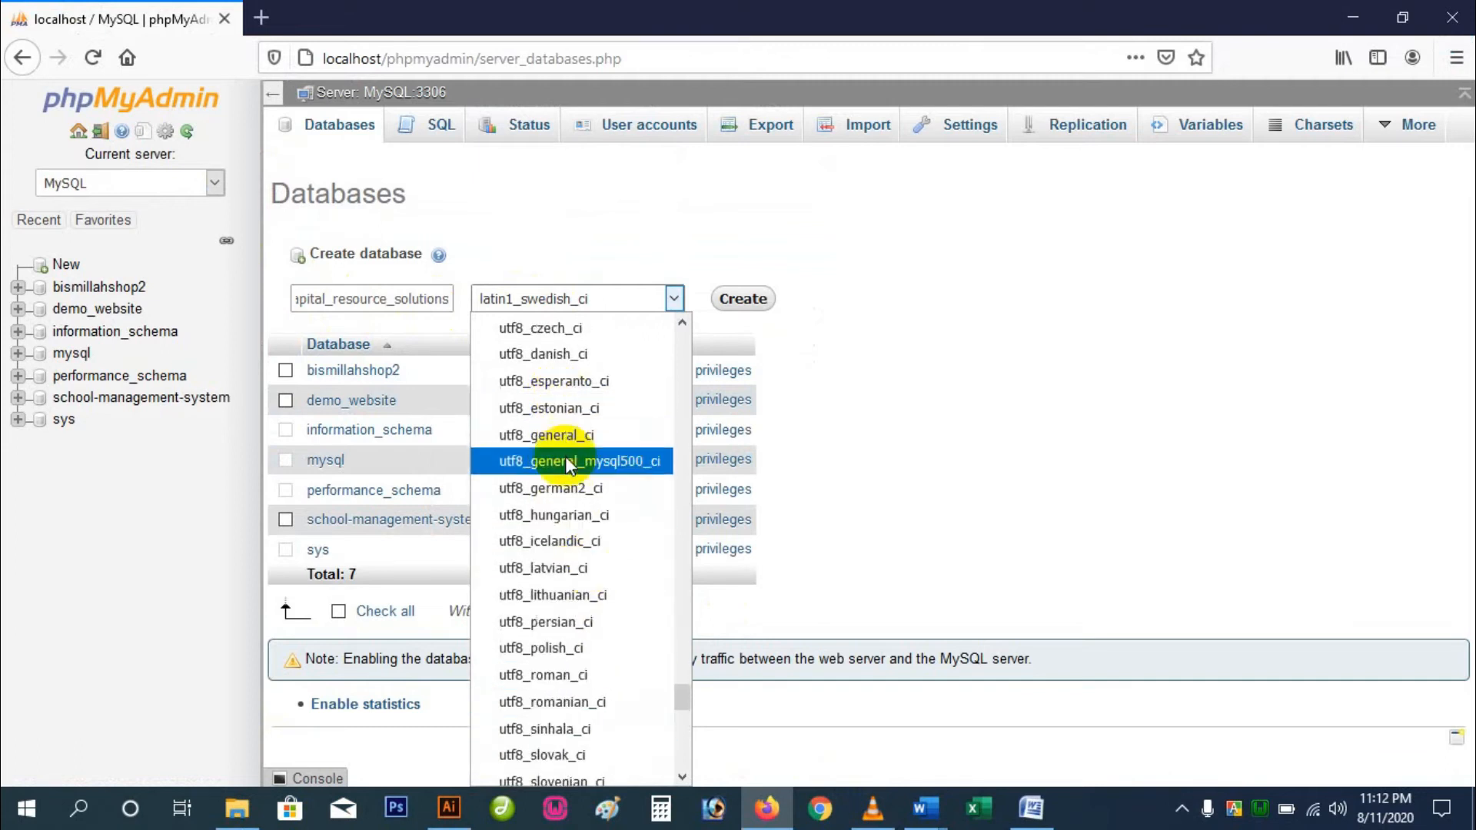
left_click(568, 438)
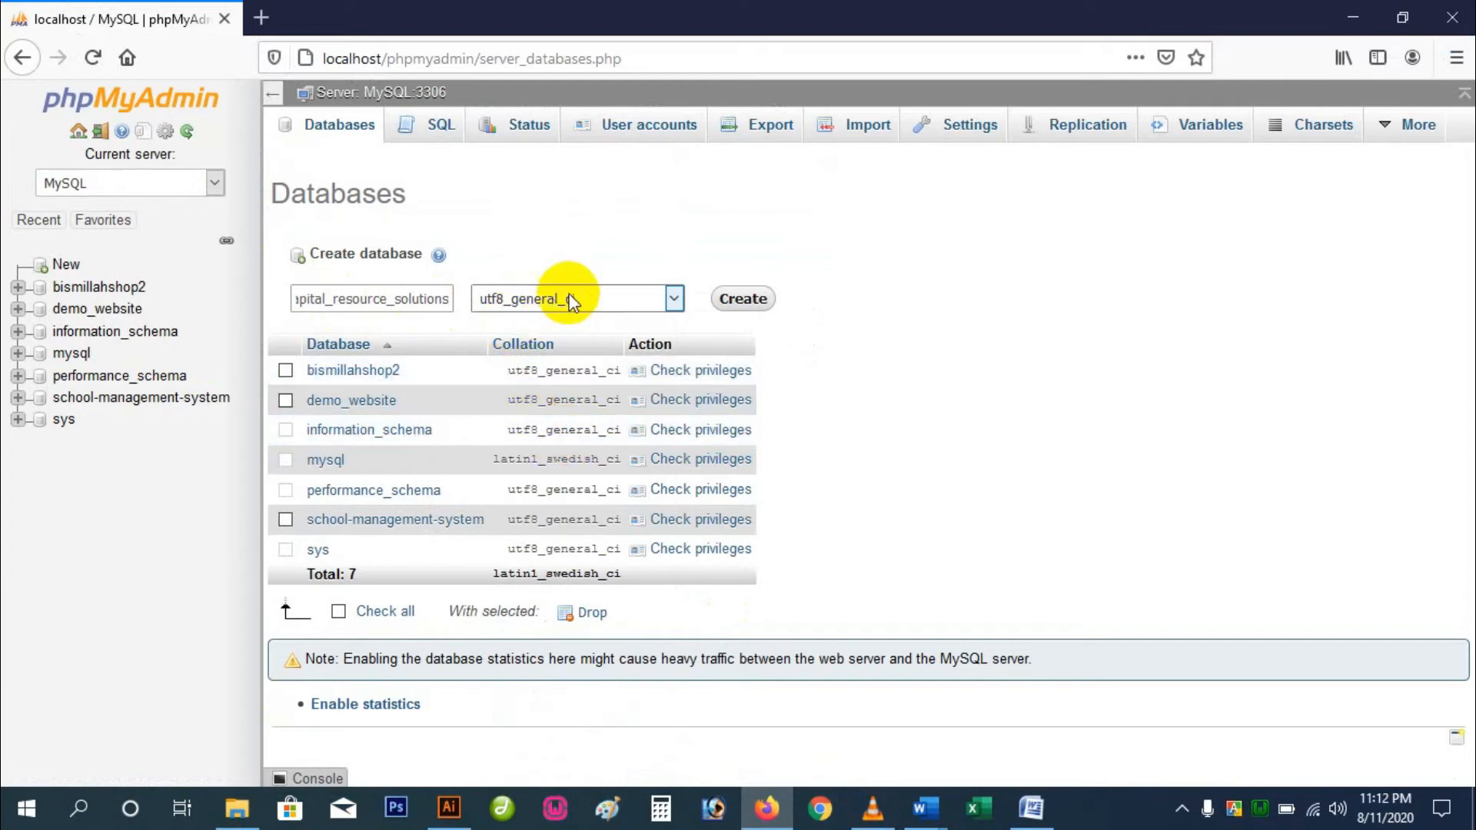
left_click(741, 304)
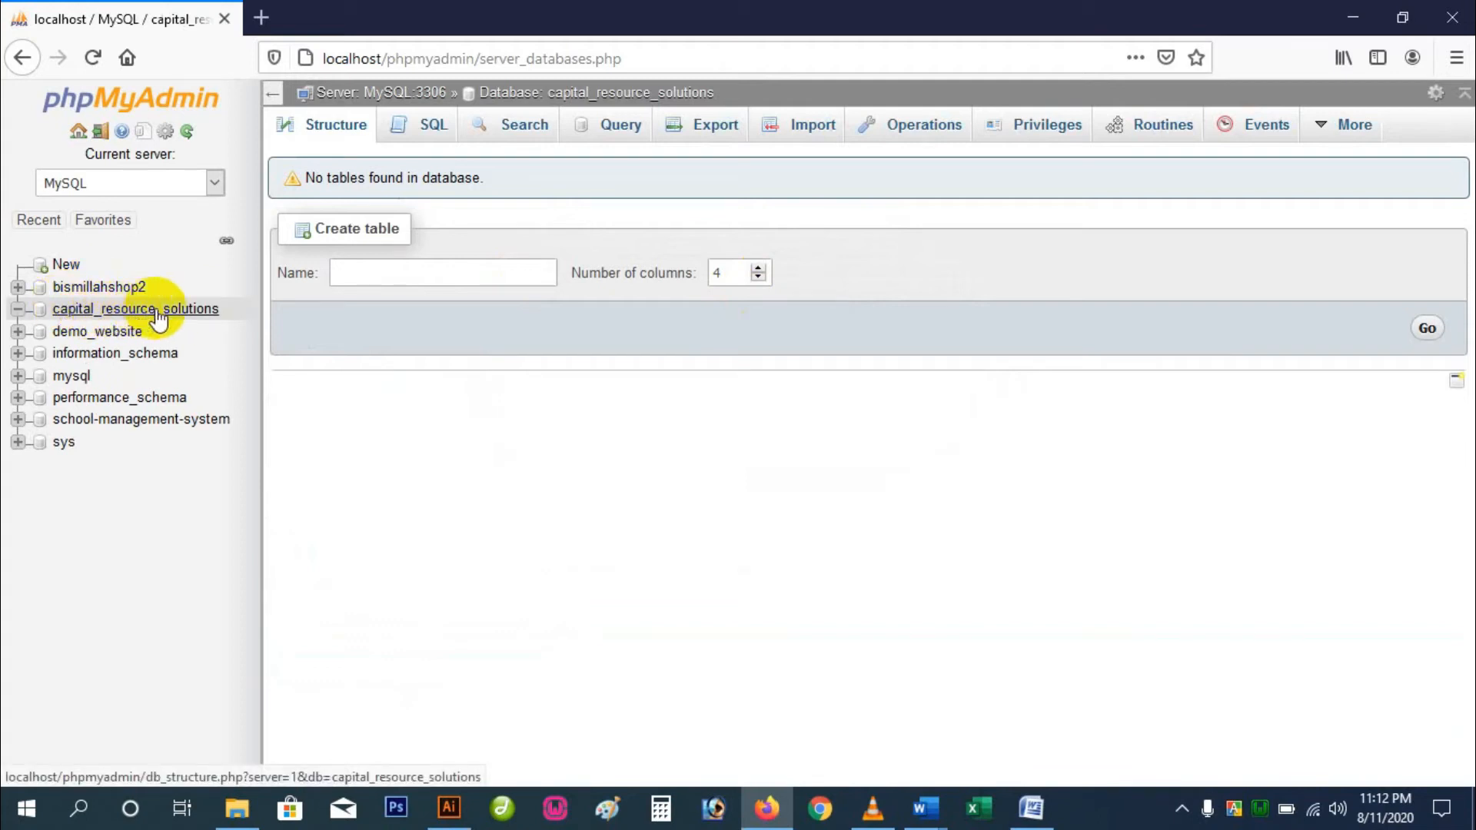
- Choose capital_resource_solutions.sql from the backup's download folder as the file to import into the capital_resource_solutions database
left_click(188, 315)
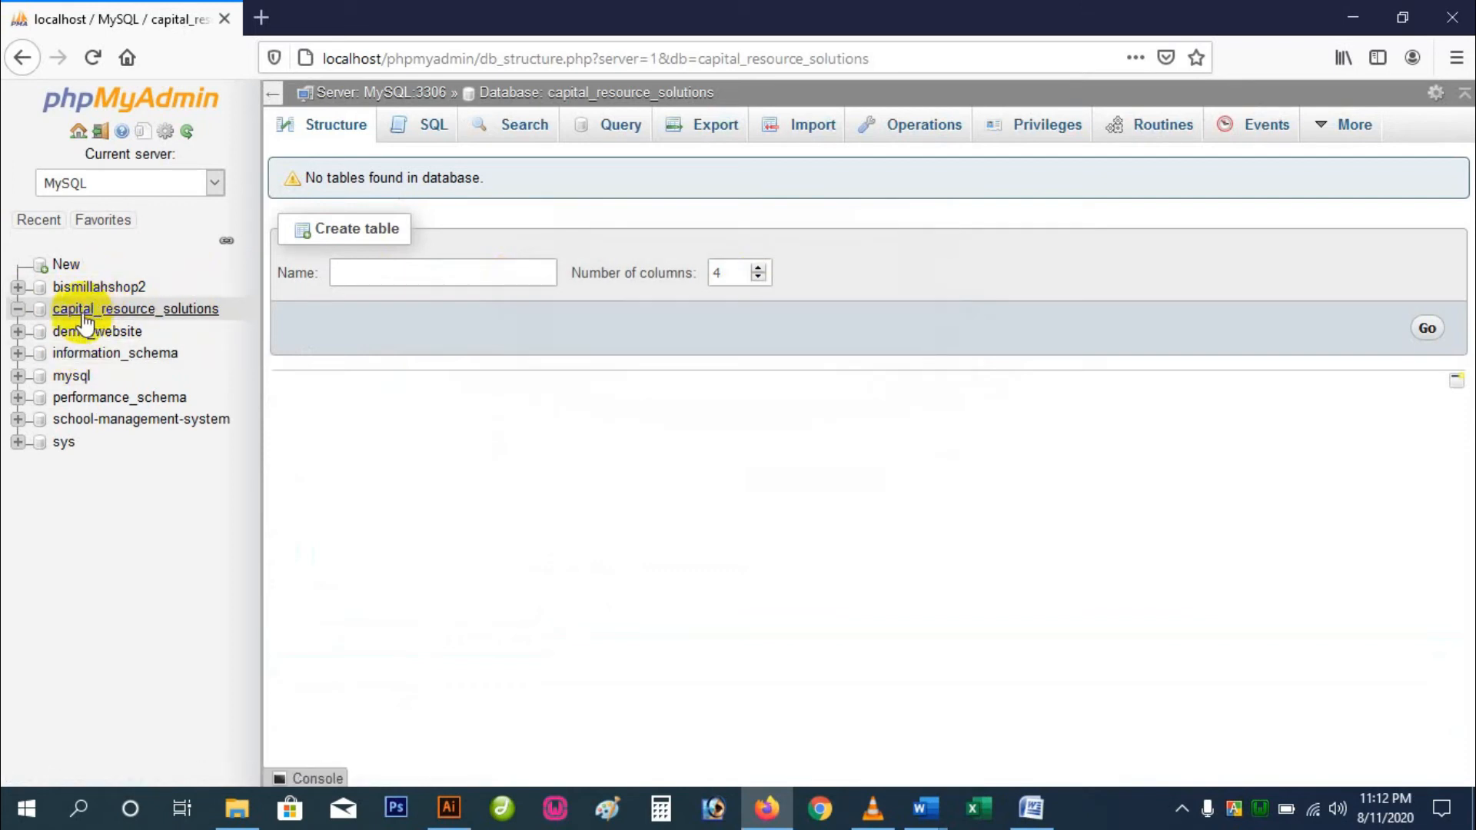
left_click(784, 136)
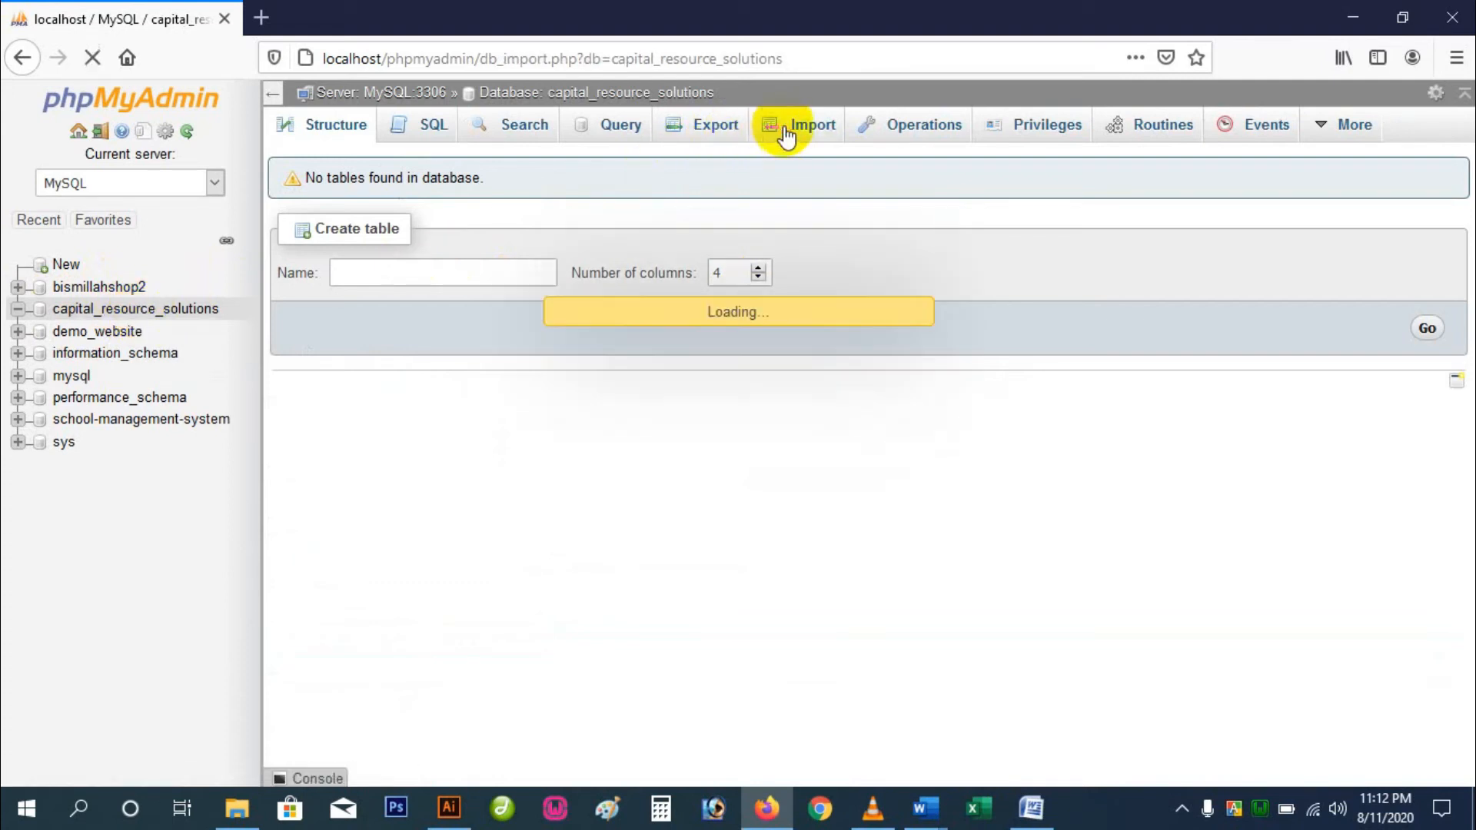
left_click(482, 347)
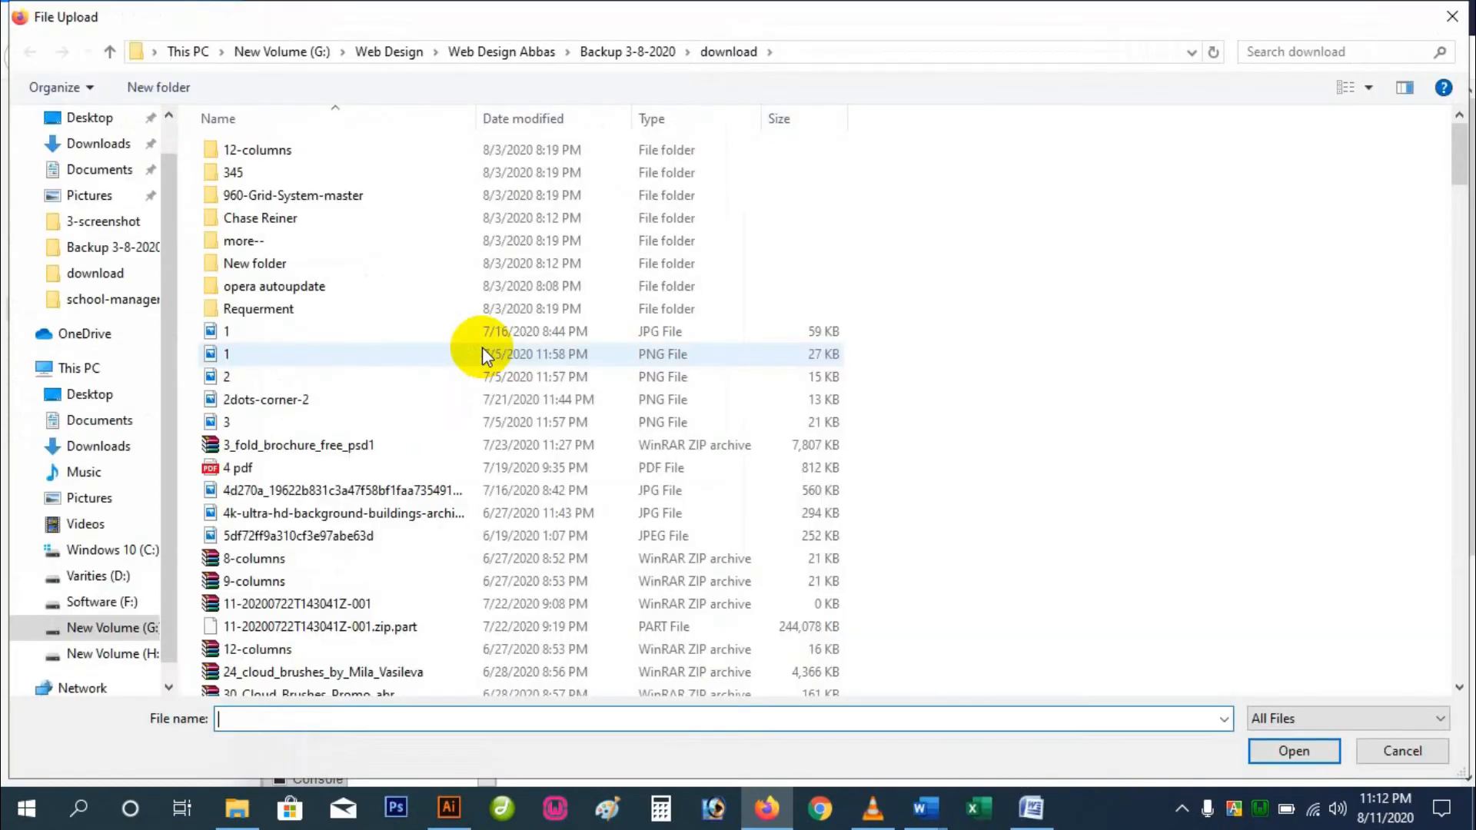
scroll(433, 460, "down", 15)
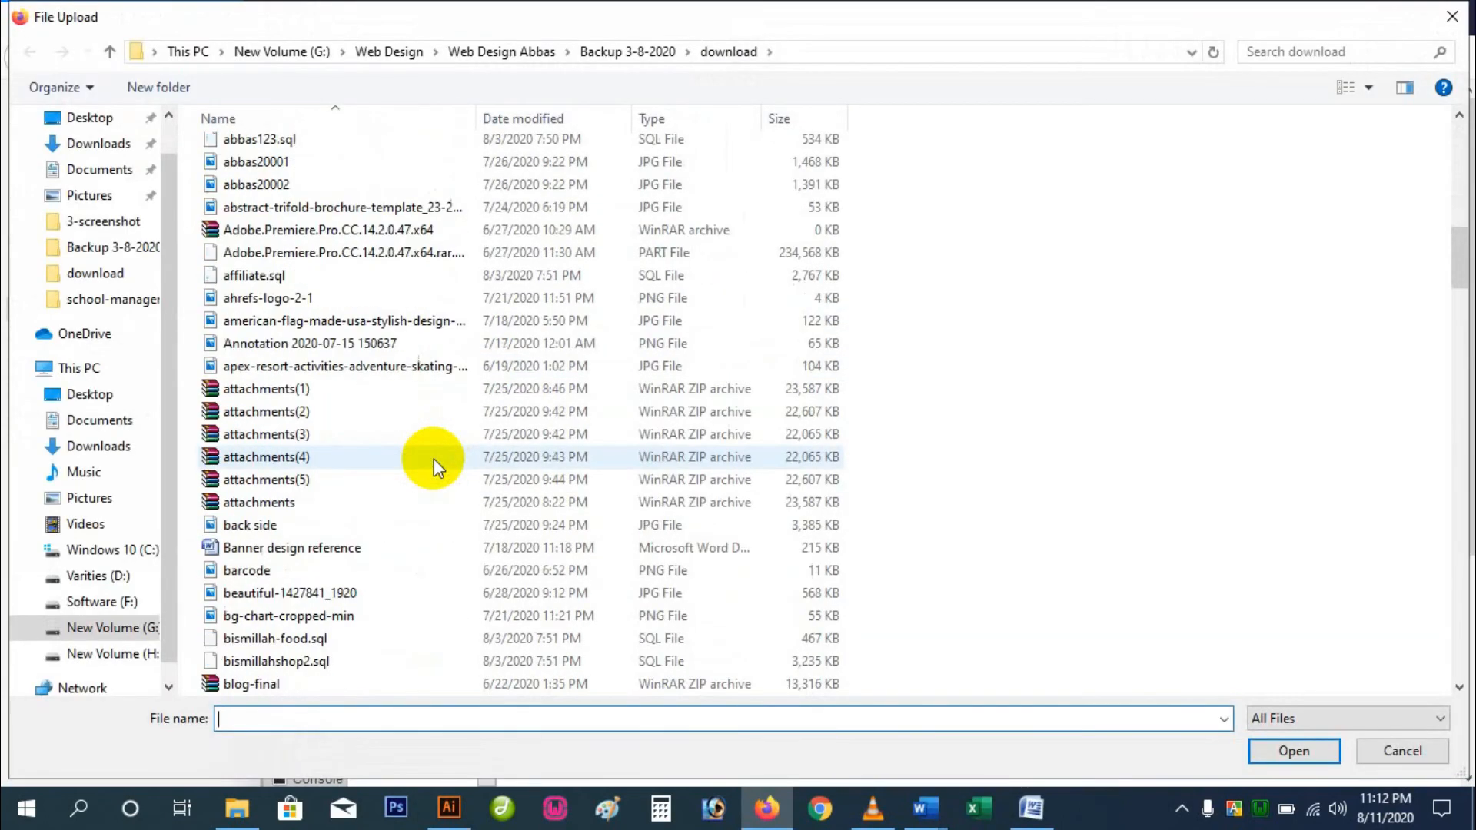
scroll(433, 458, "down", 10)
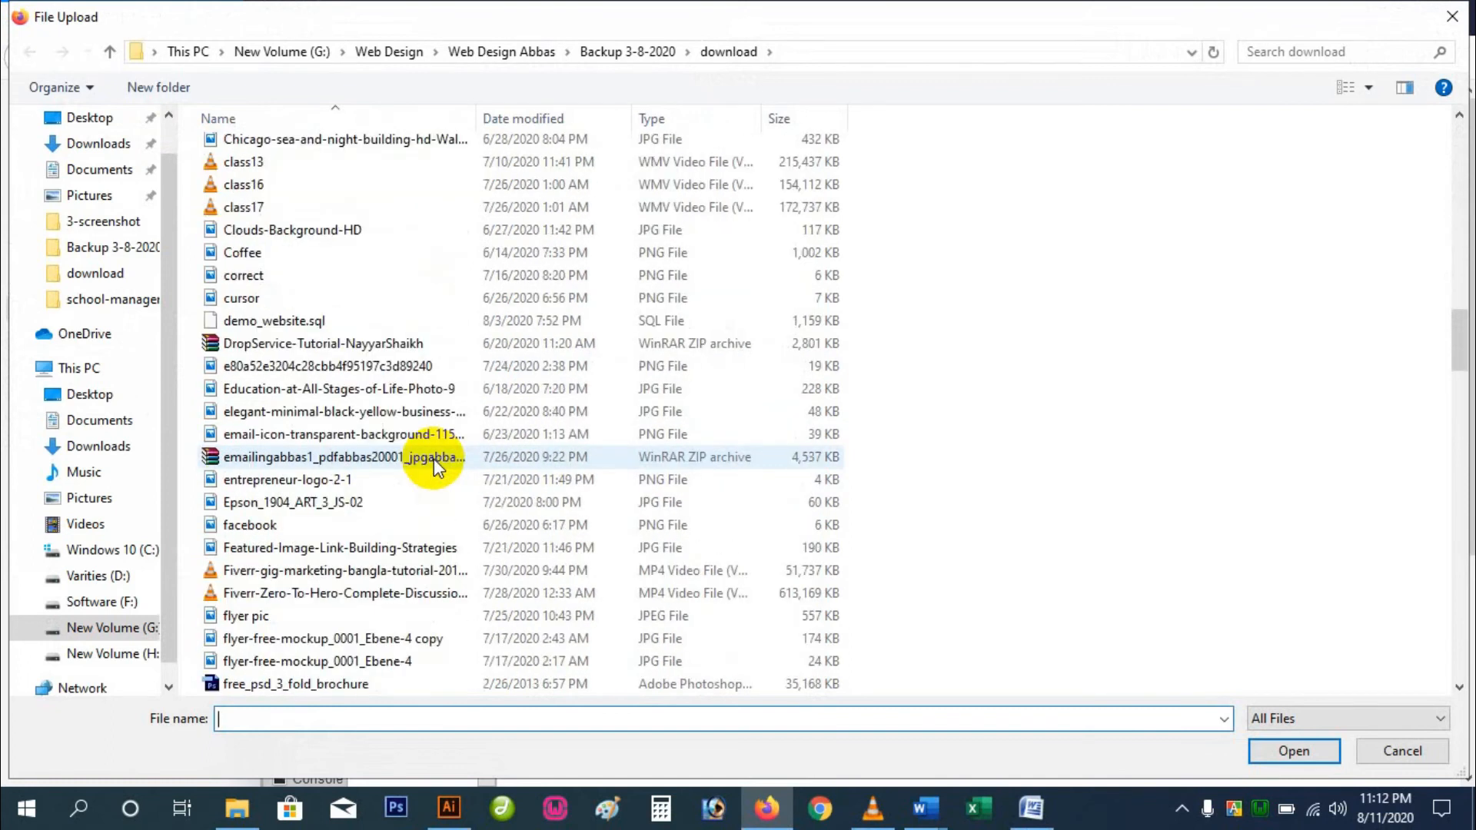
scroll(367, 434, "up", 2)
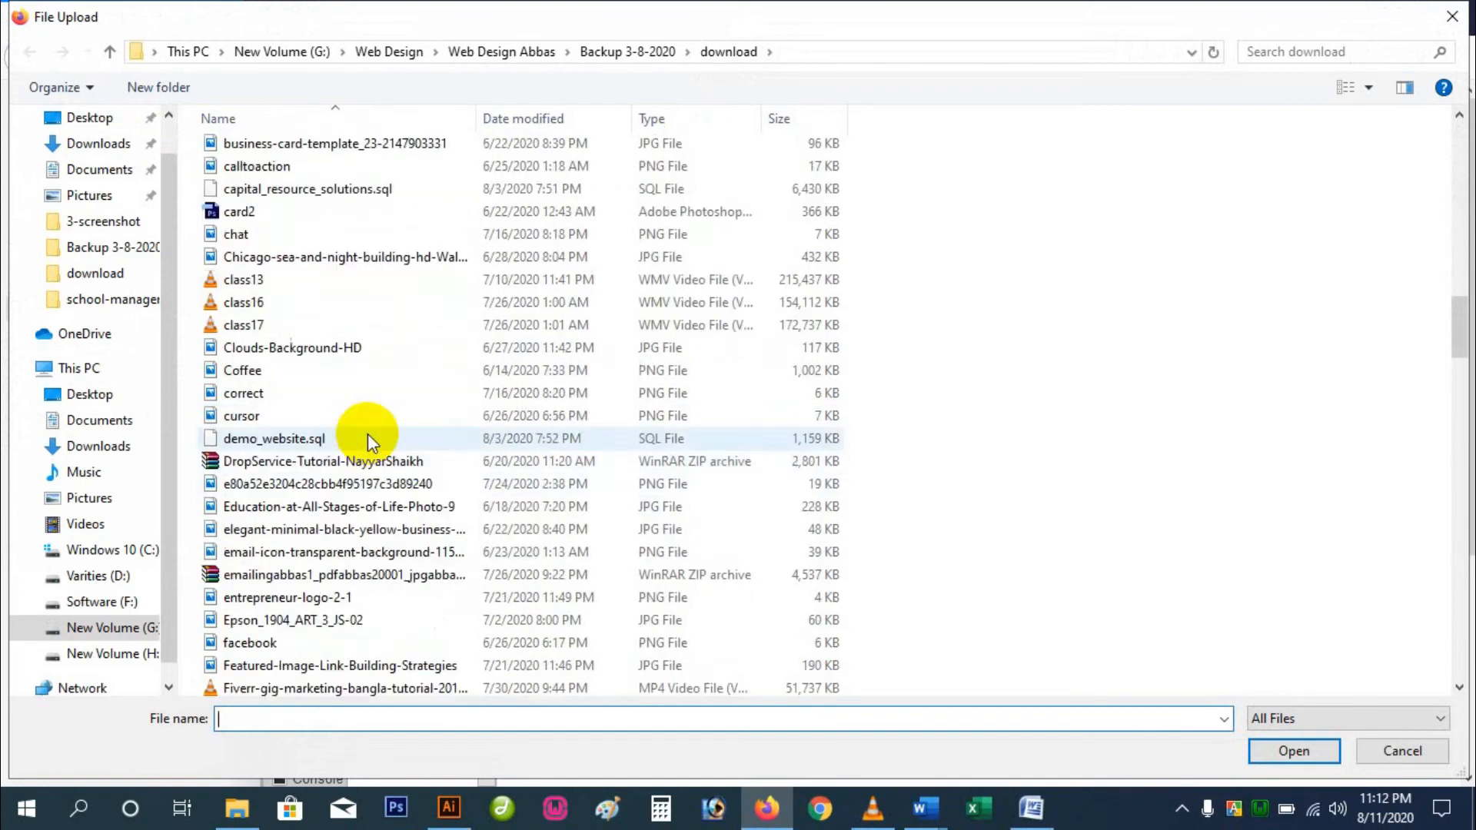
left_click(380, 193)
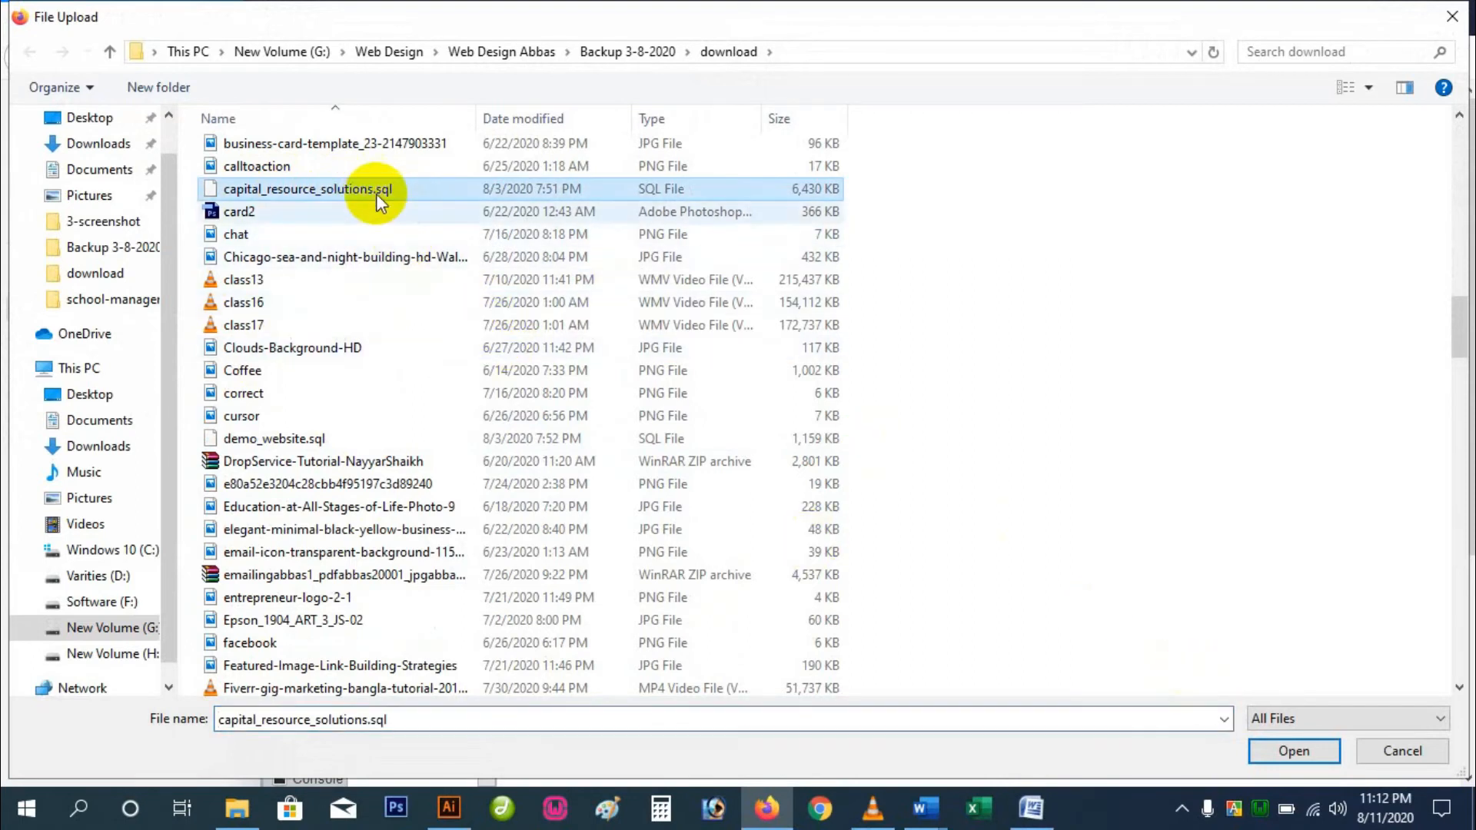
left_click(1292, 751)
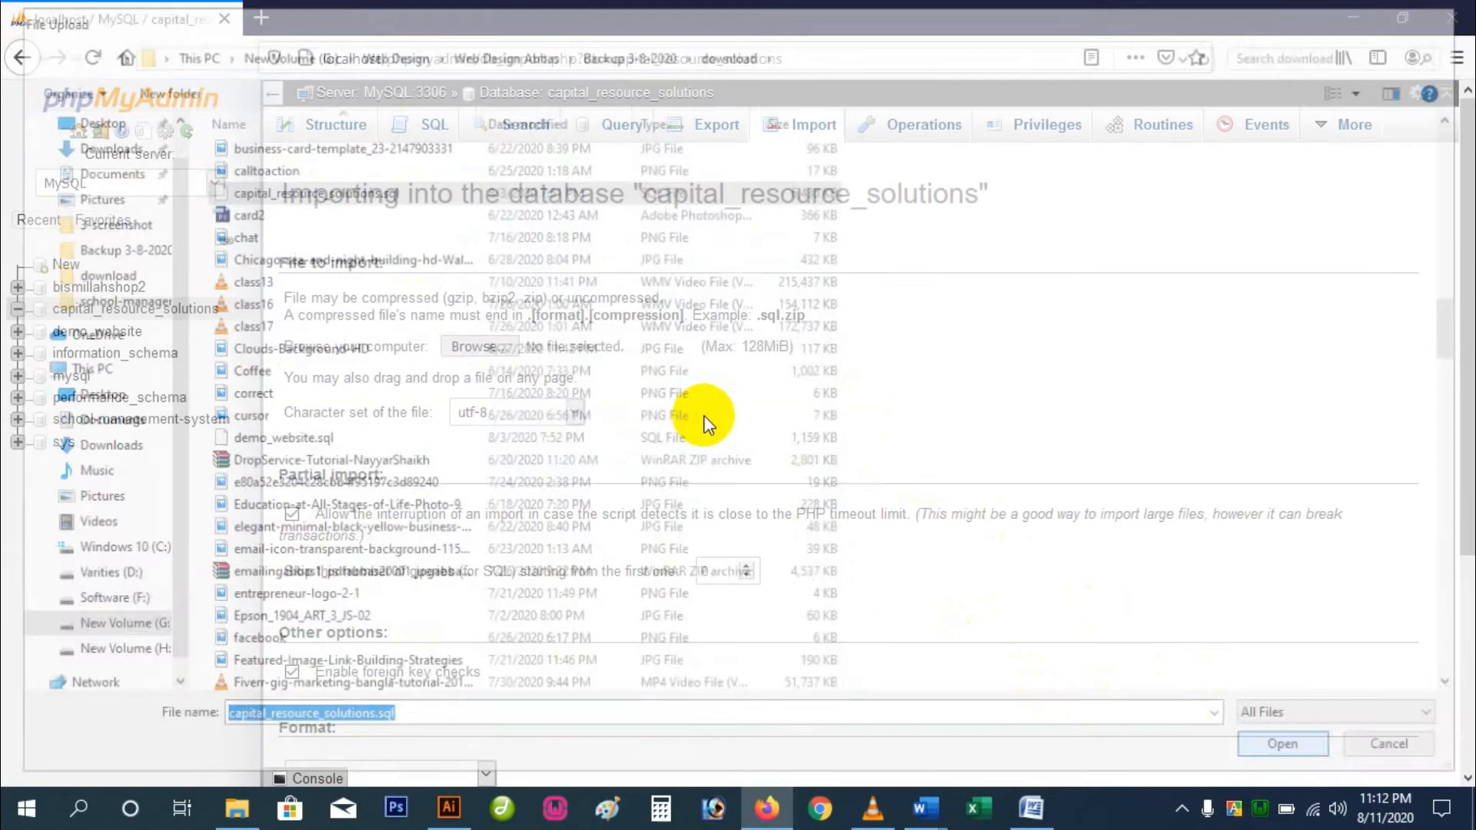
- Keep SQL as the import format, run the import, and check the database's imported tables
scroll(435, 575, "down", 4)
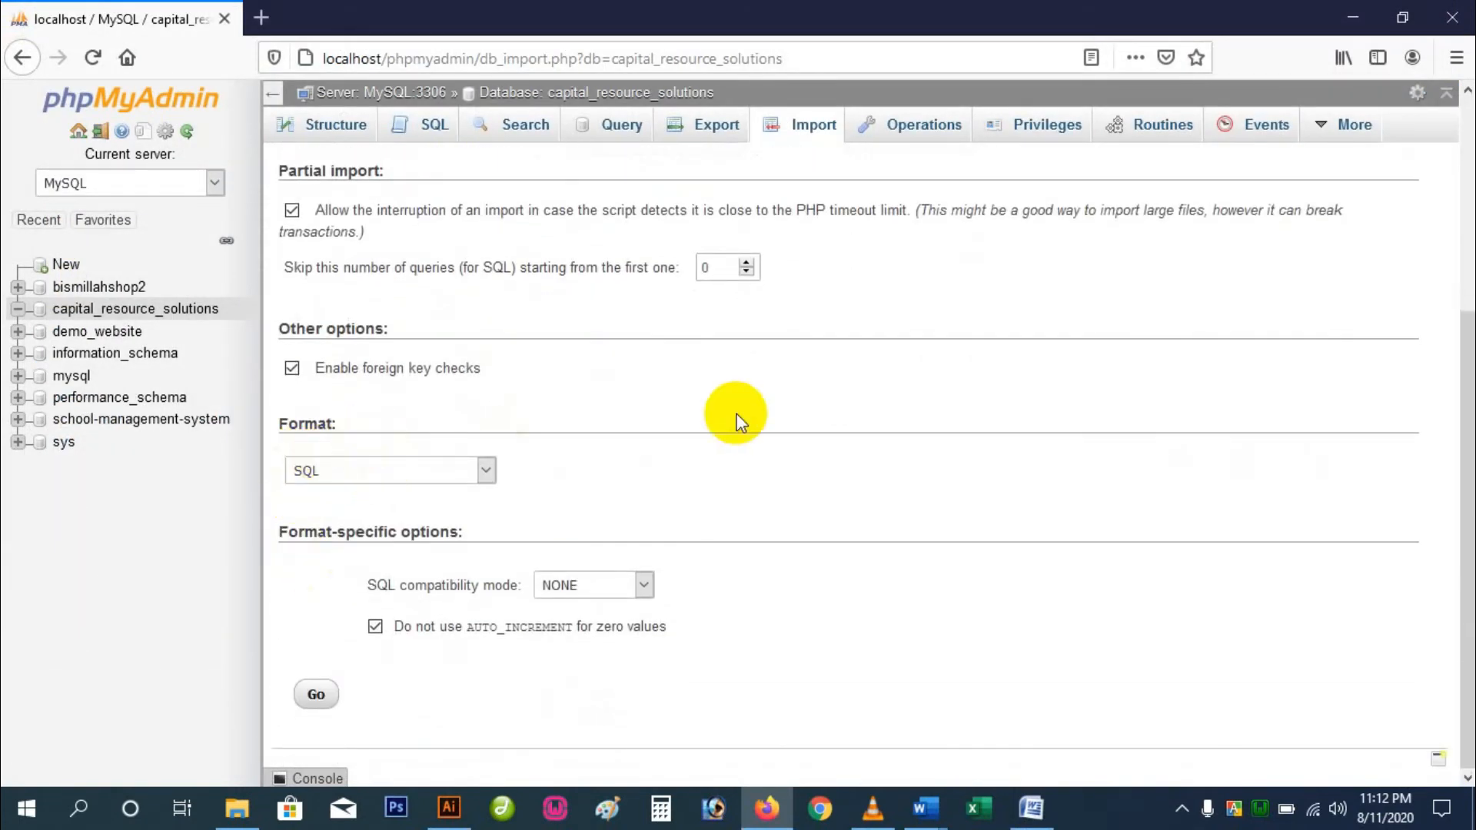
scroll(714, 400, "up", 3)
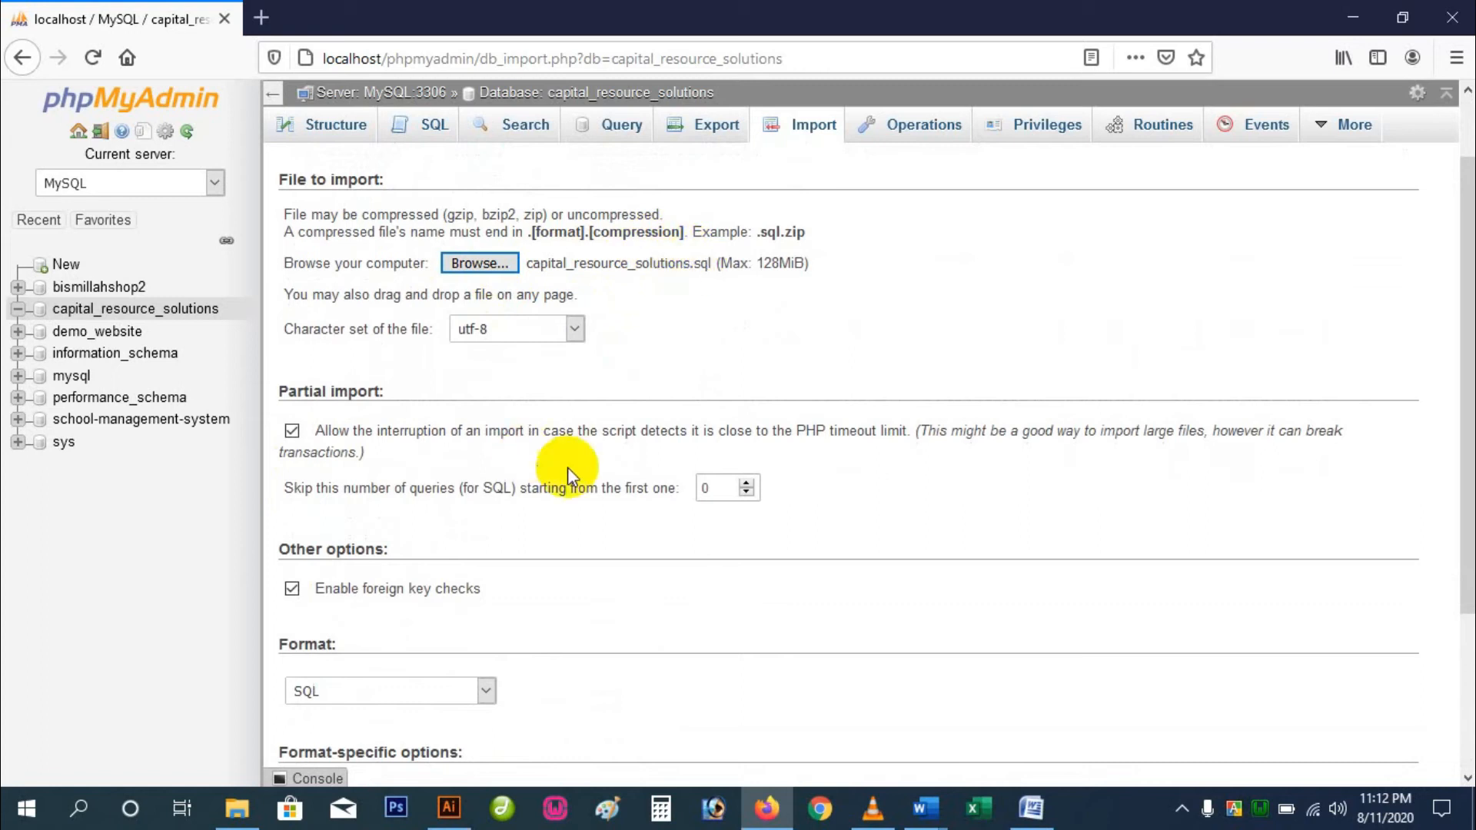
scroll(415, 469, "down", 3)
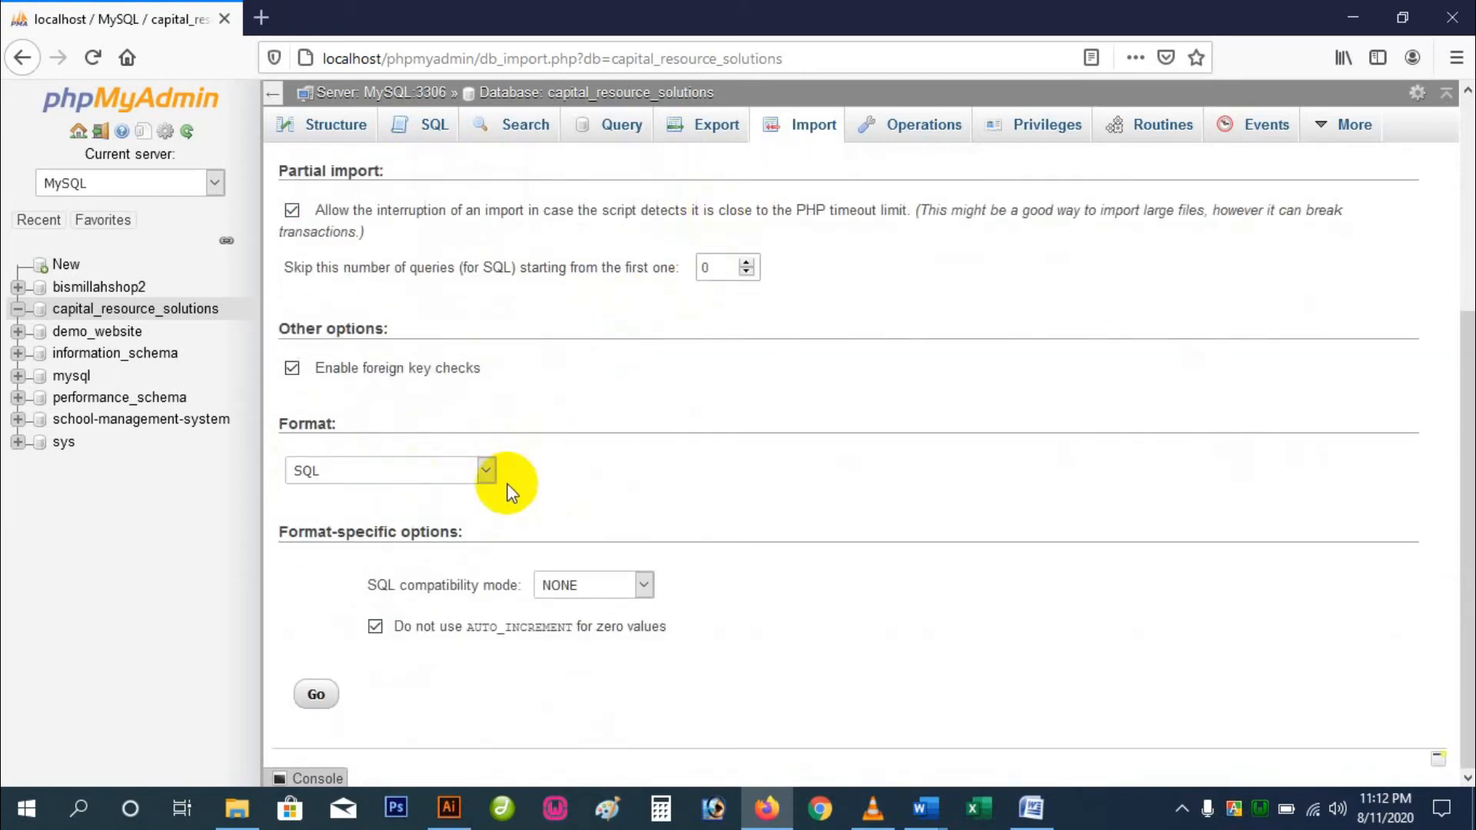
left_click(436, 470)
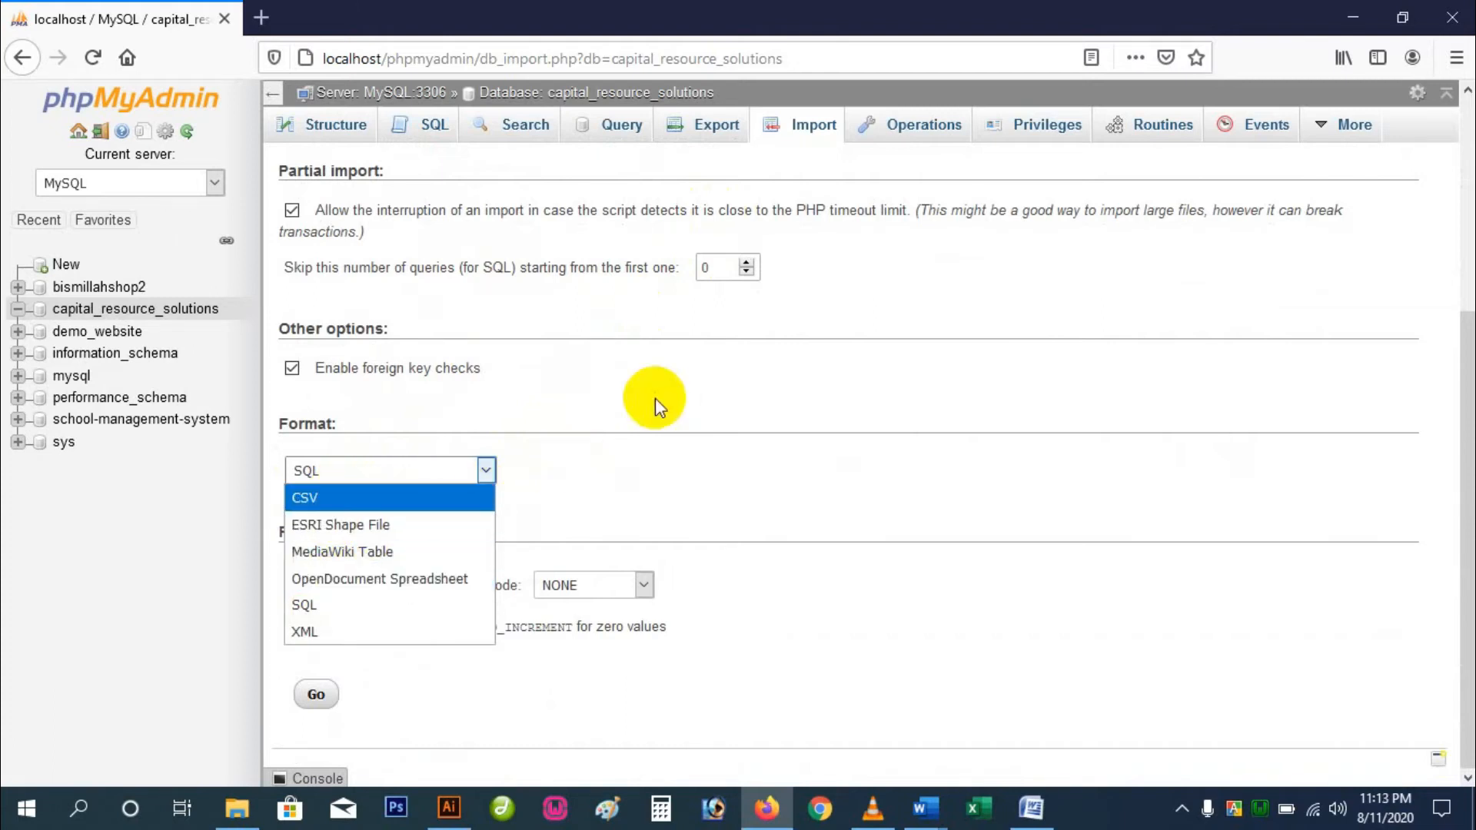
scroll(666, 314, "up", 1)
scroll(764, 636, "down", 2)
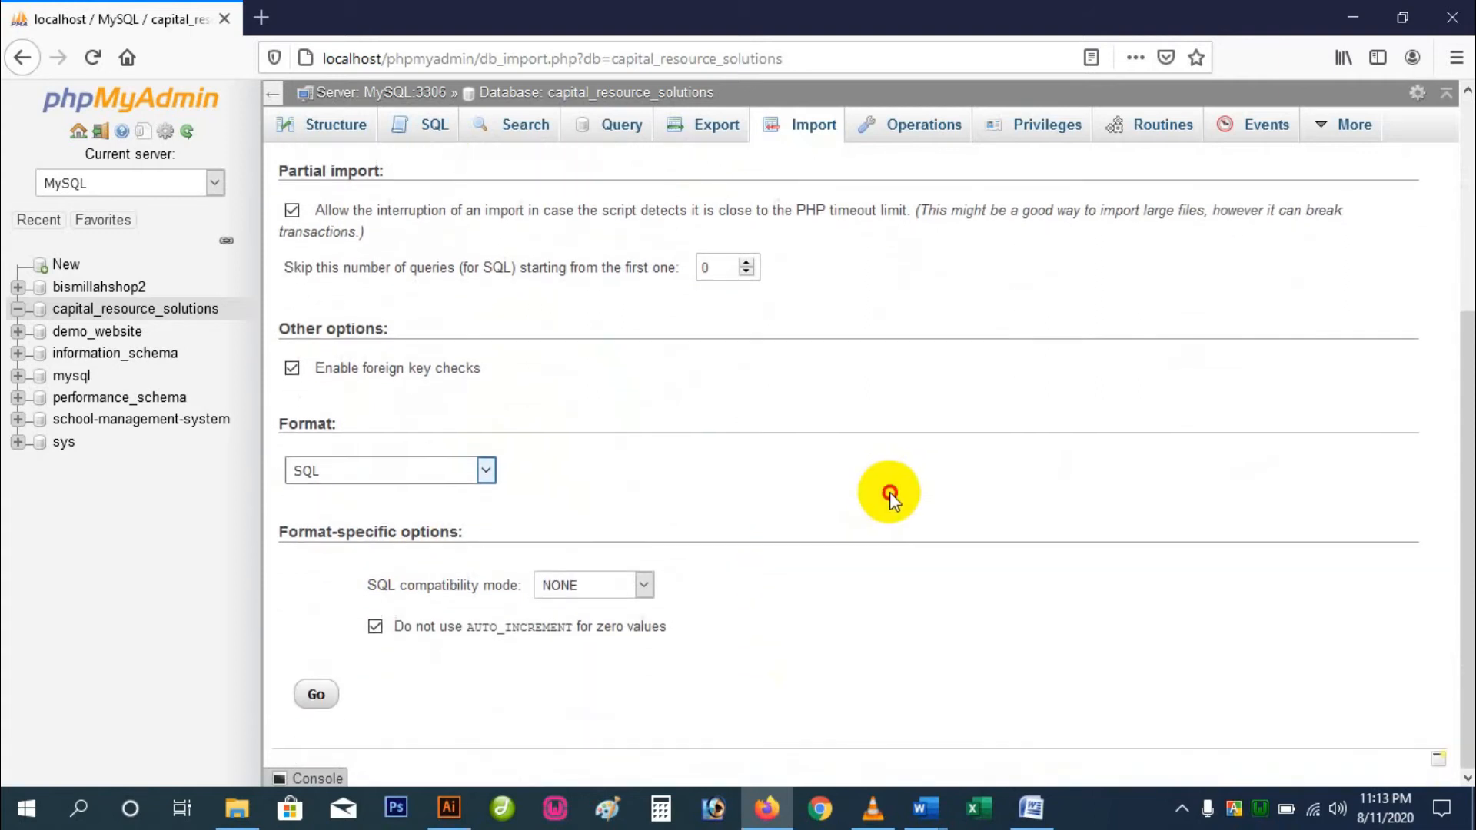
left_click(315, 694)
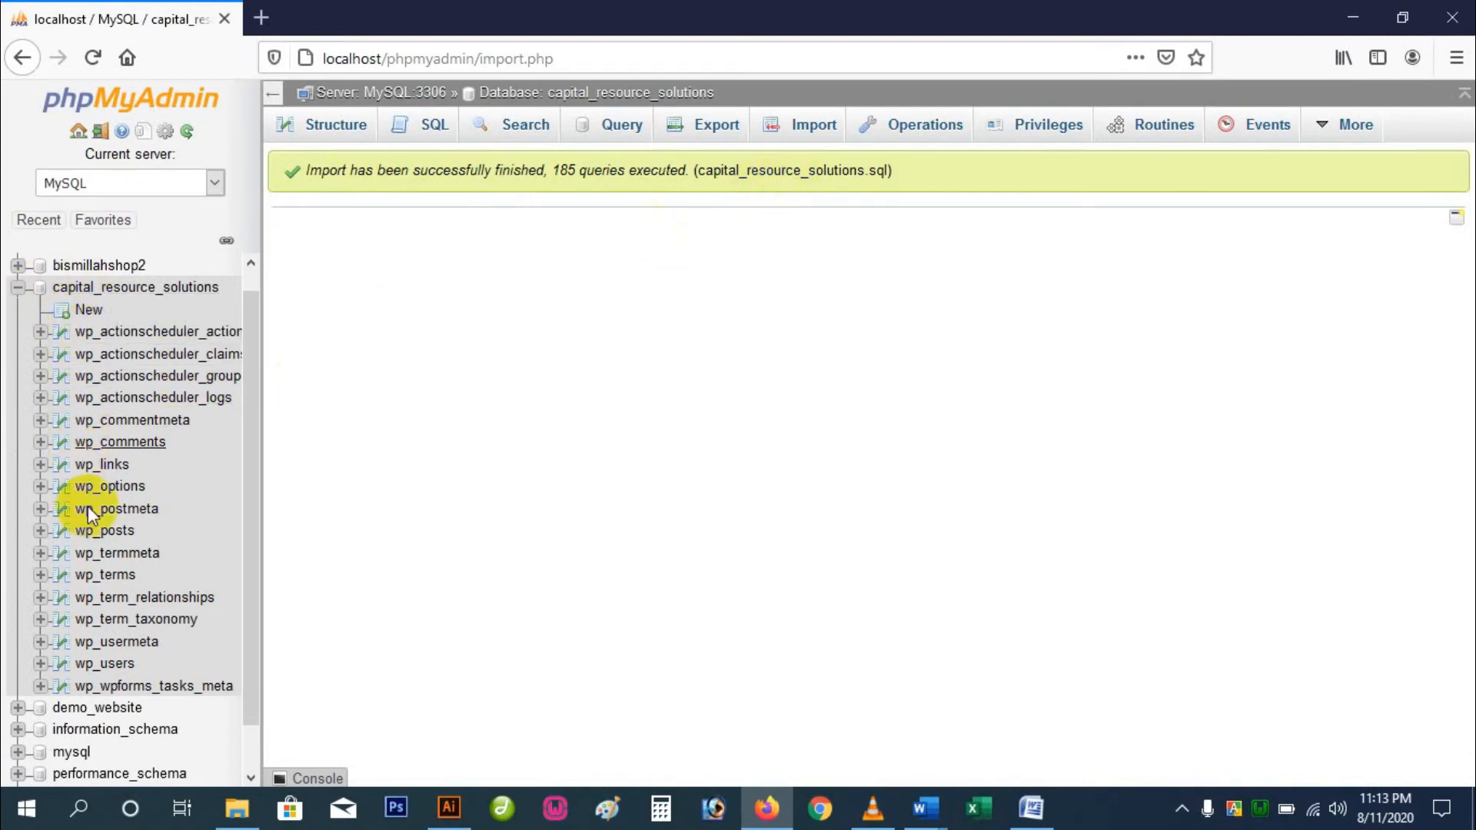
scroll(82, 596, "down", 1)
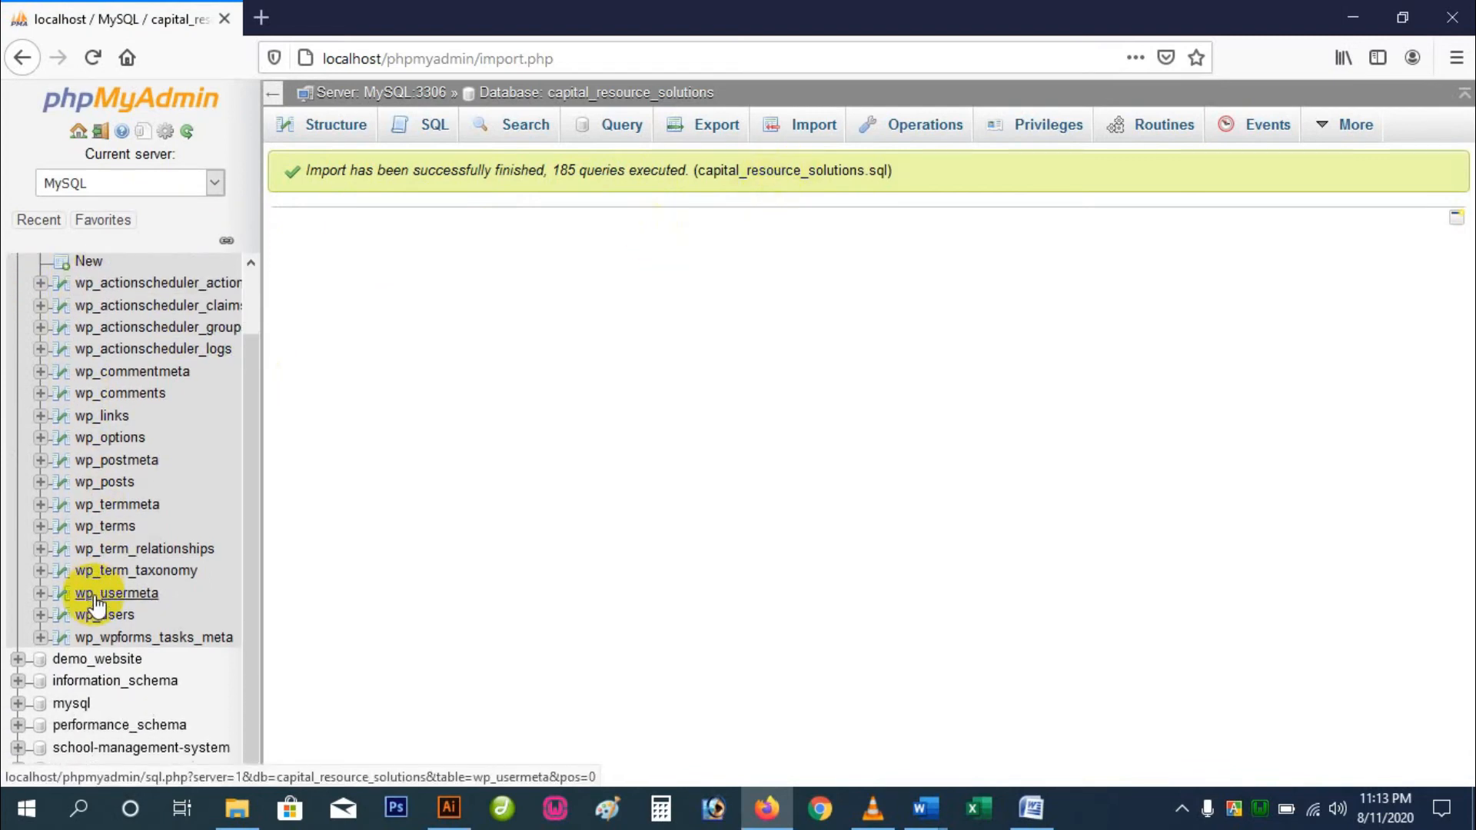
- Open wp-config from www\capital_resource_solutions in Dreamweaver and go to its MySQL database settings
left_click(243, 811)
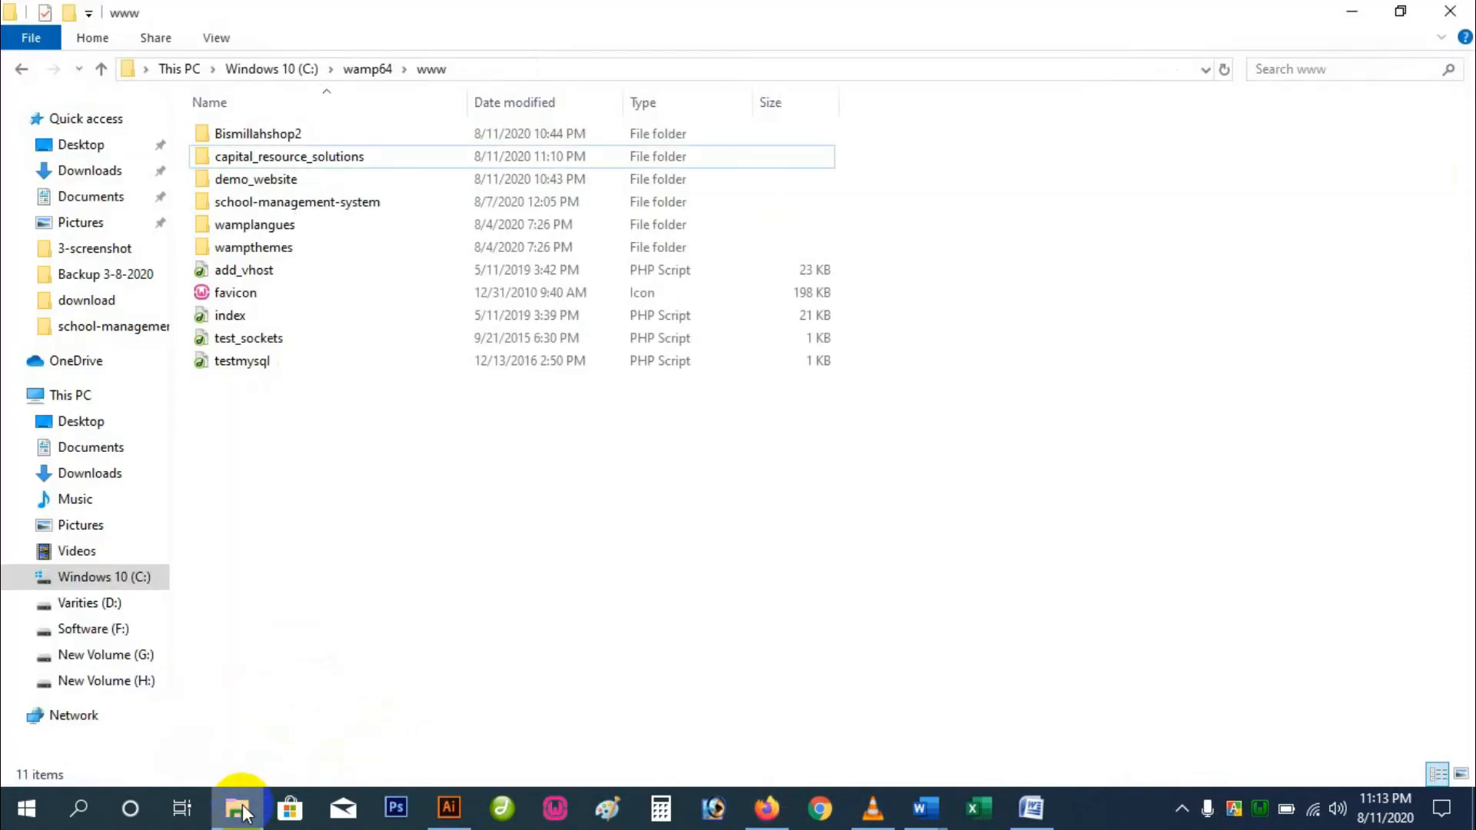
double_click(339, 161)
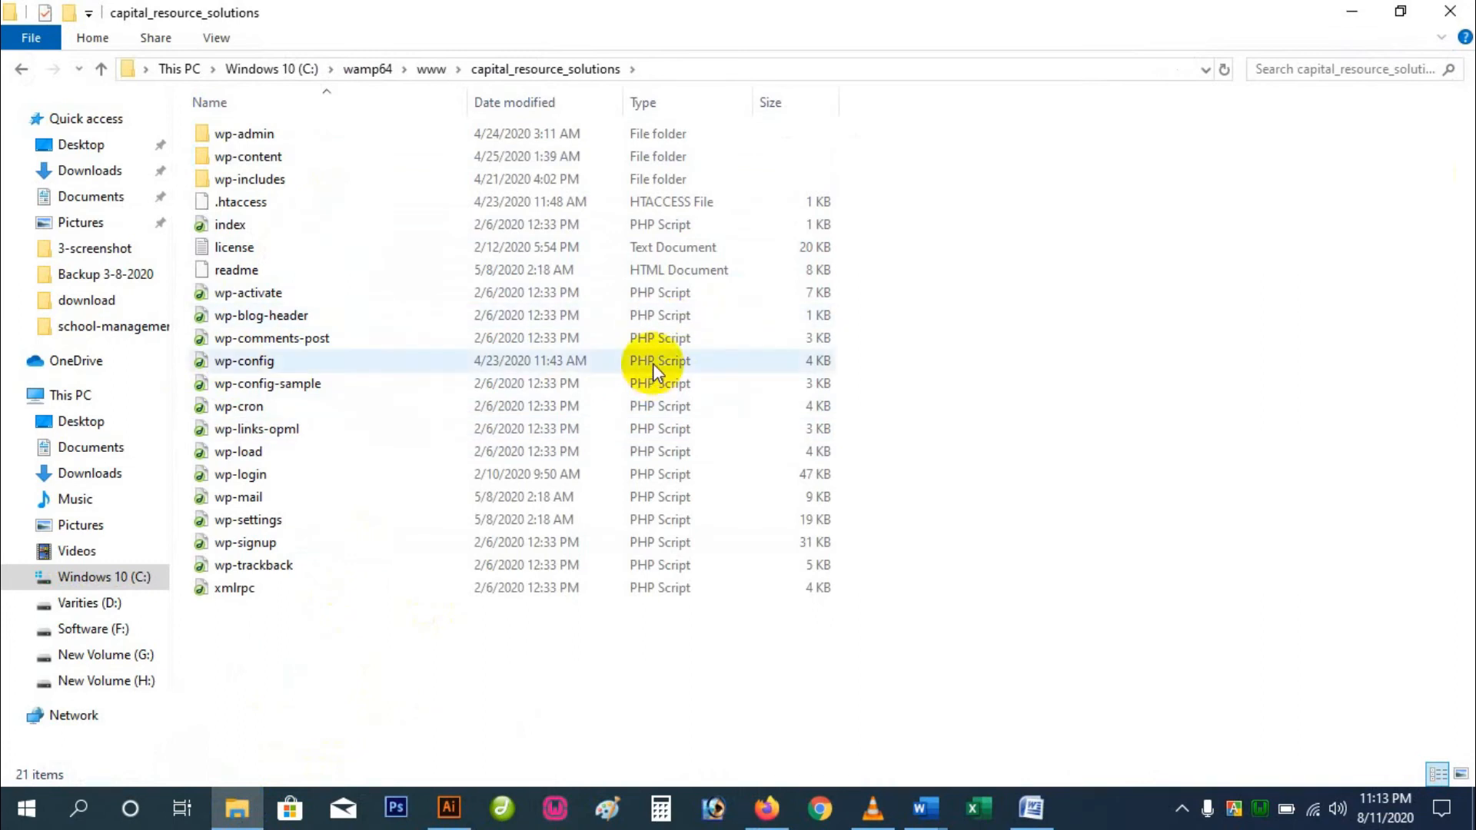
left_click(267, 360)
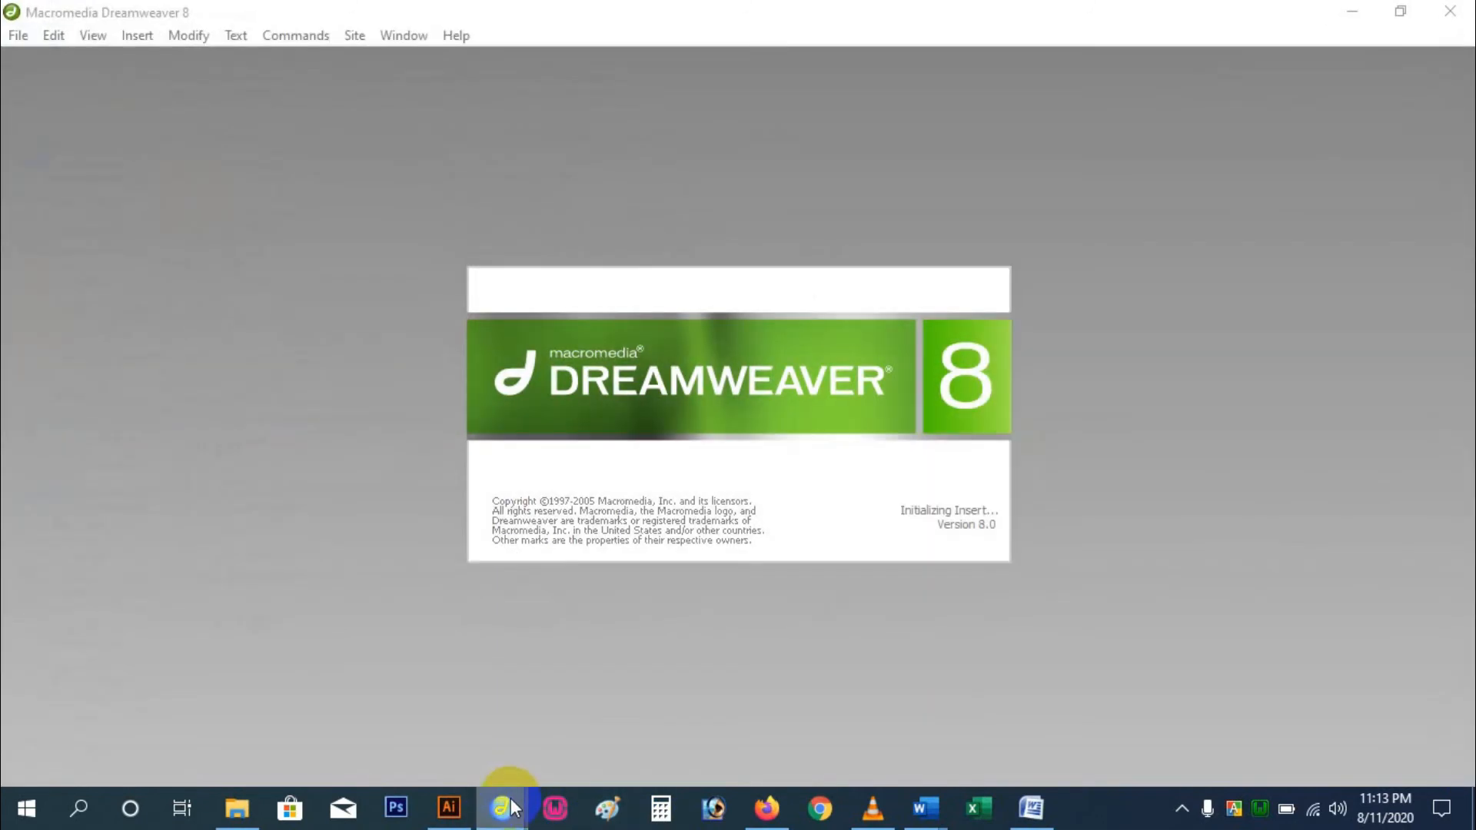
mouse_move(521, 825)
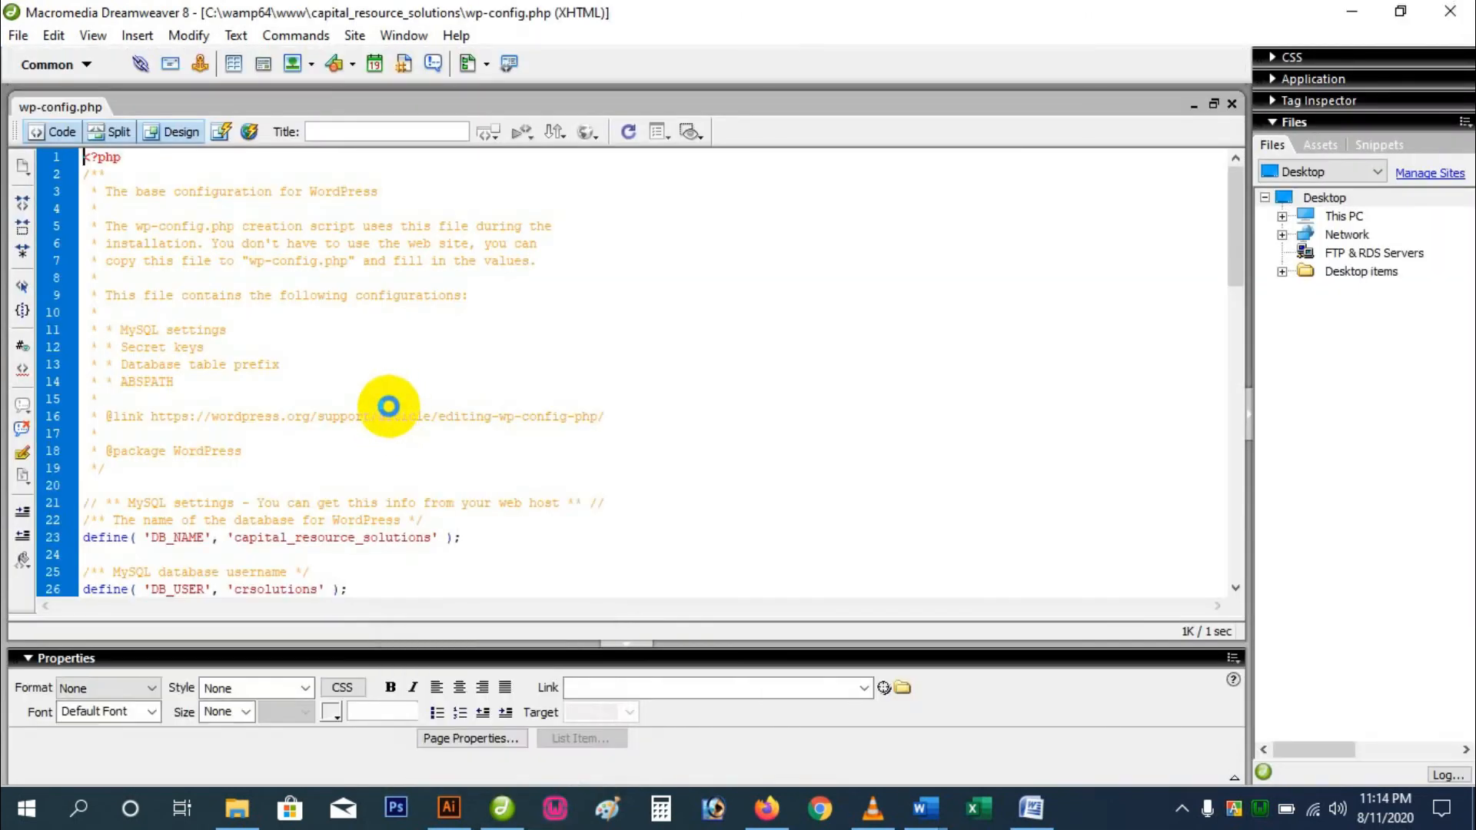
scroll(390, 407, "down", 5)
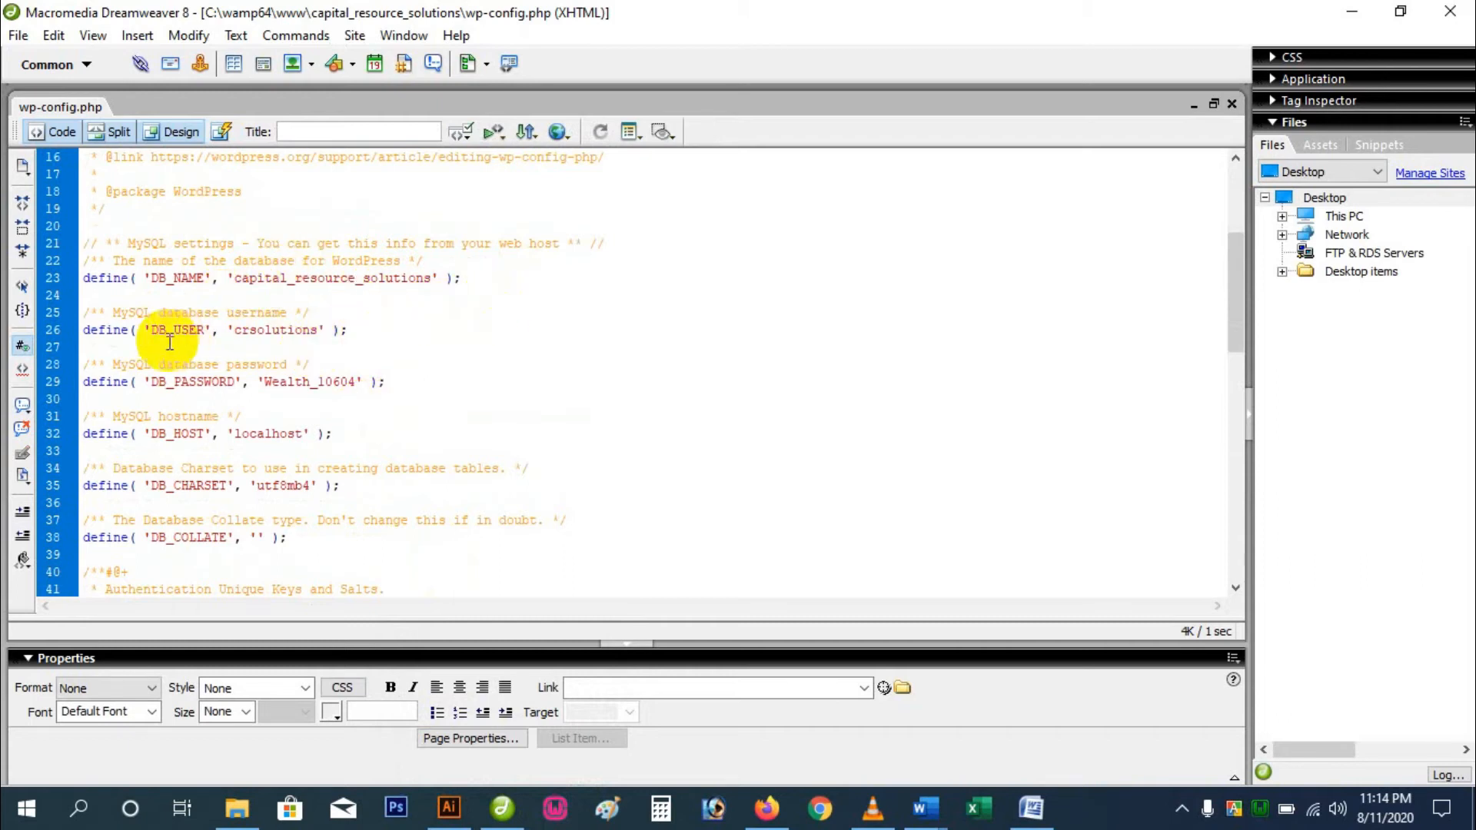
scroll(441, 407, "down", 1)
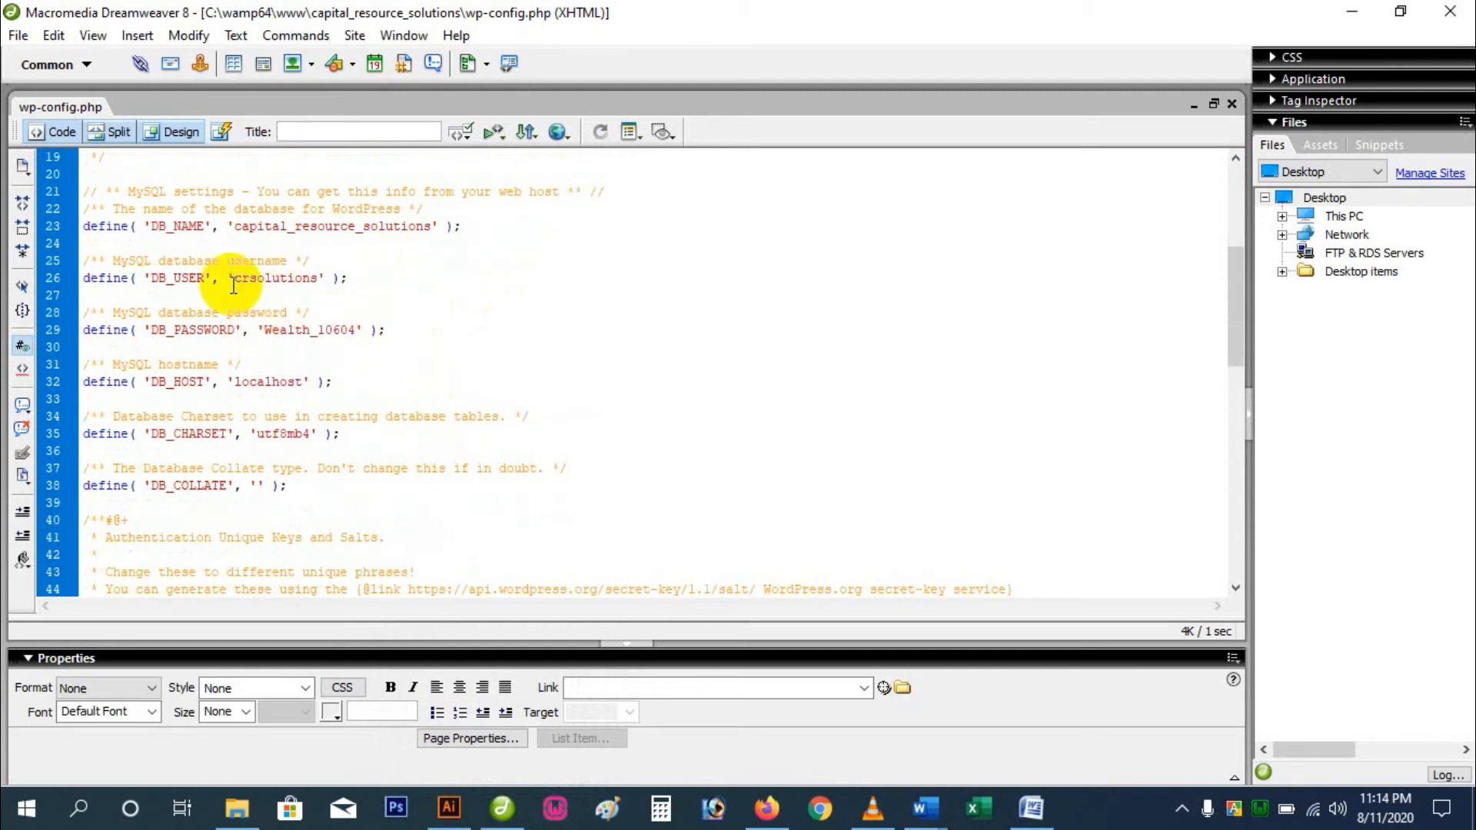
- Switch to phpMyAdmin in Firefox and open the user privileges of the capital_resource_solutions database
left_click(767, 807)
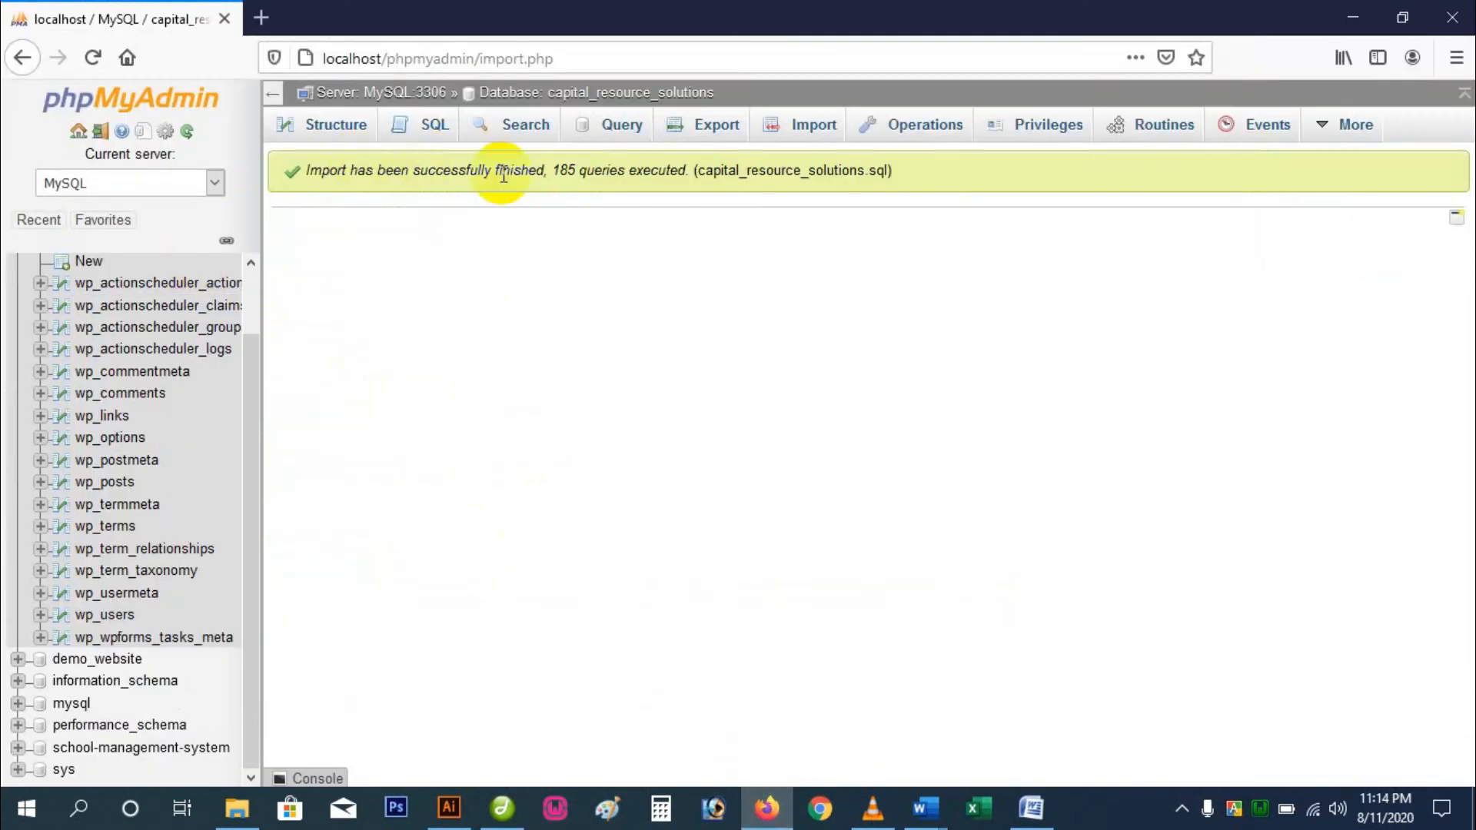
left_click(926, 127)
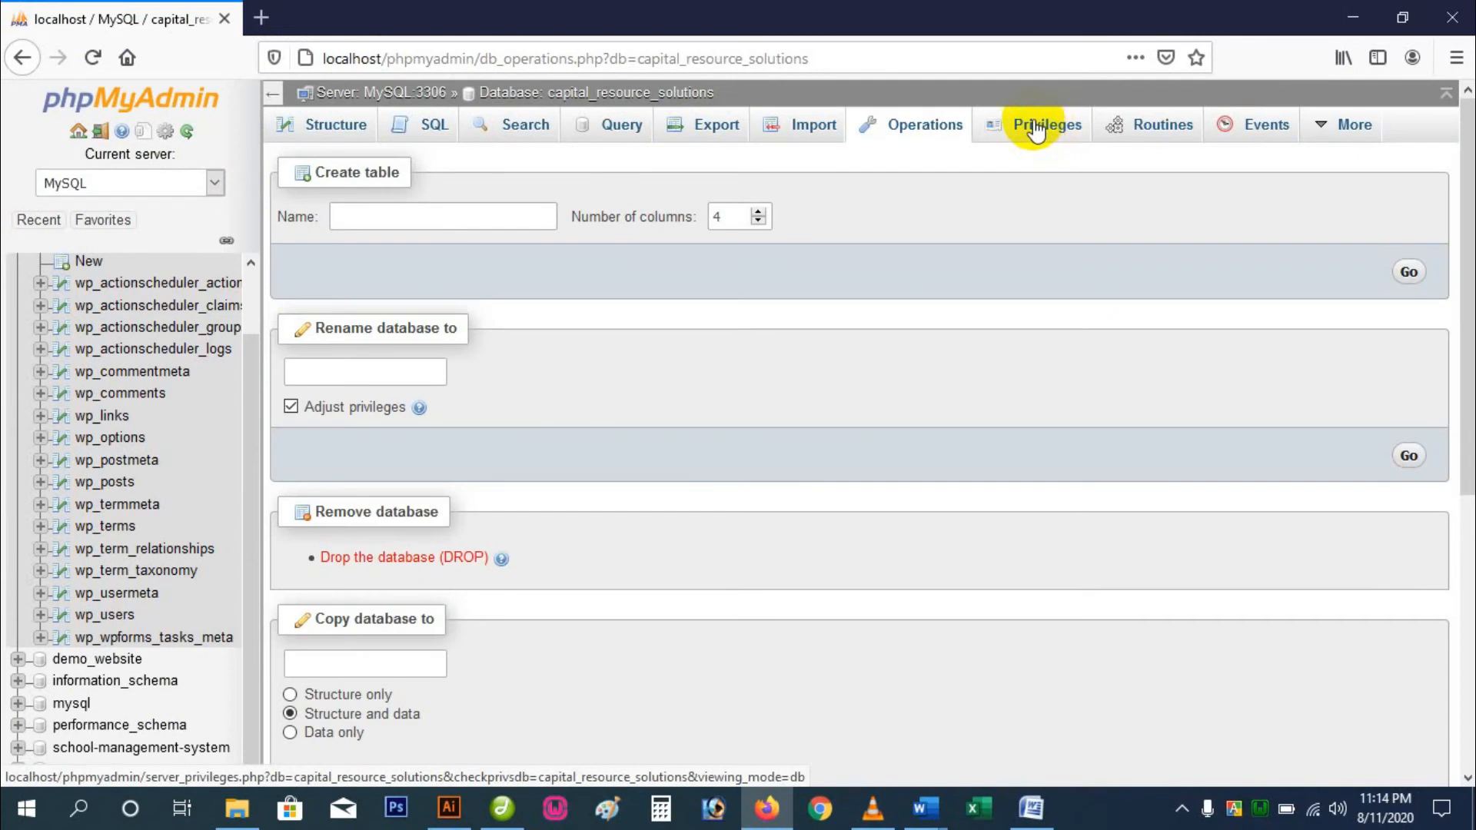
left_click(1036, 131)
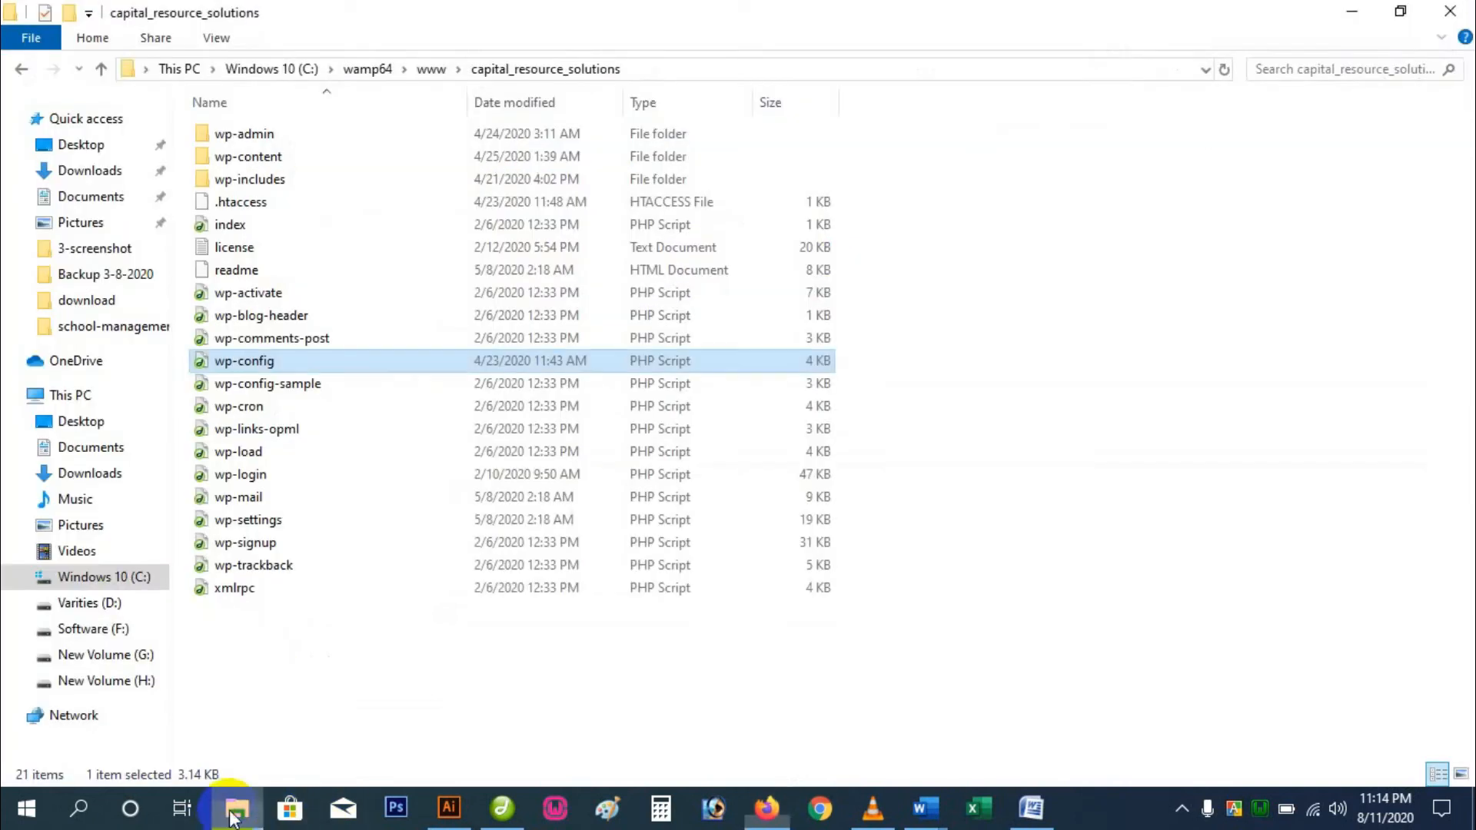
- Return to wp-config.php in Dreamweaver and copy the DB_USER value crsolutions
left_click(236, 808)
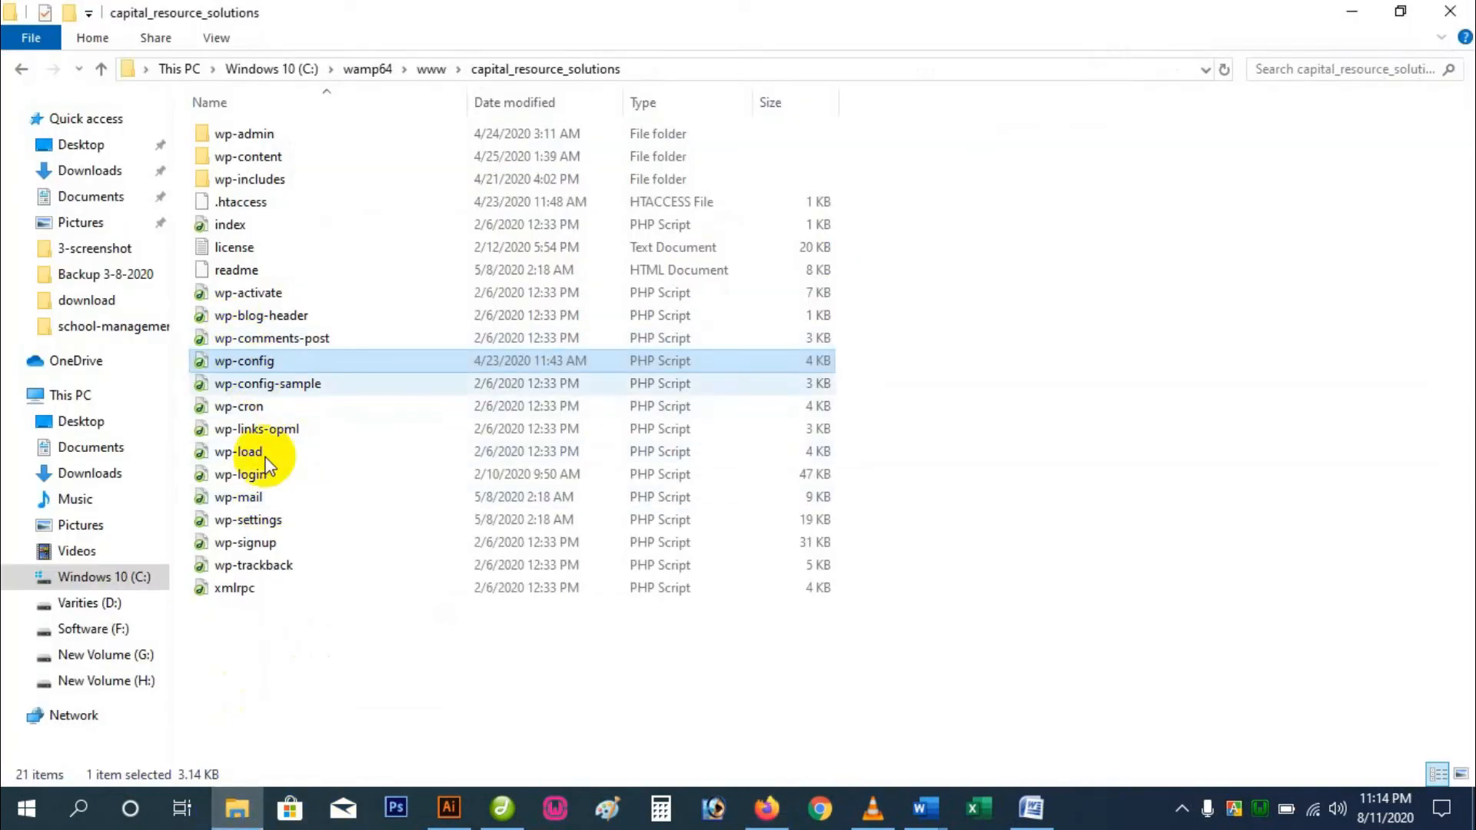
left_click(502, 807)
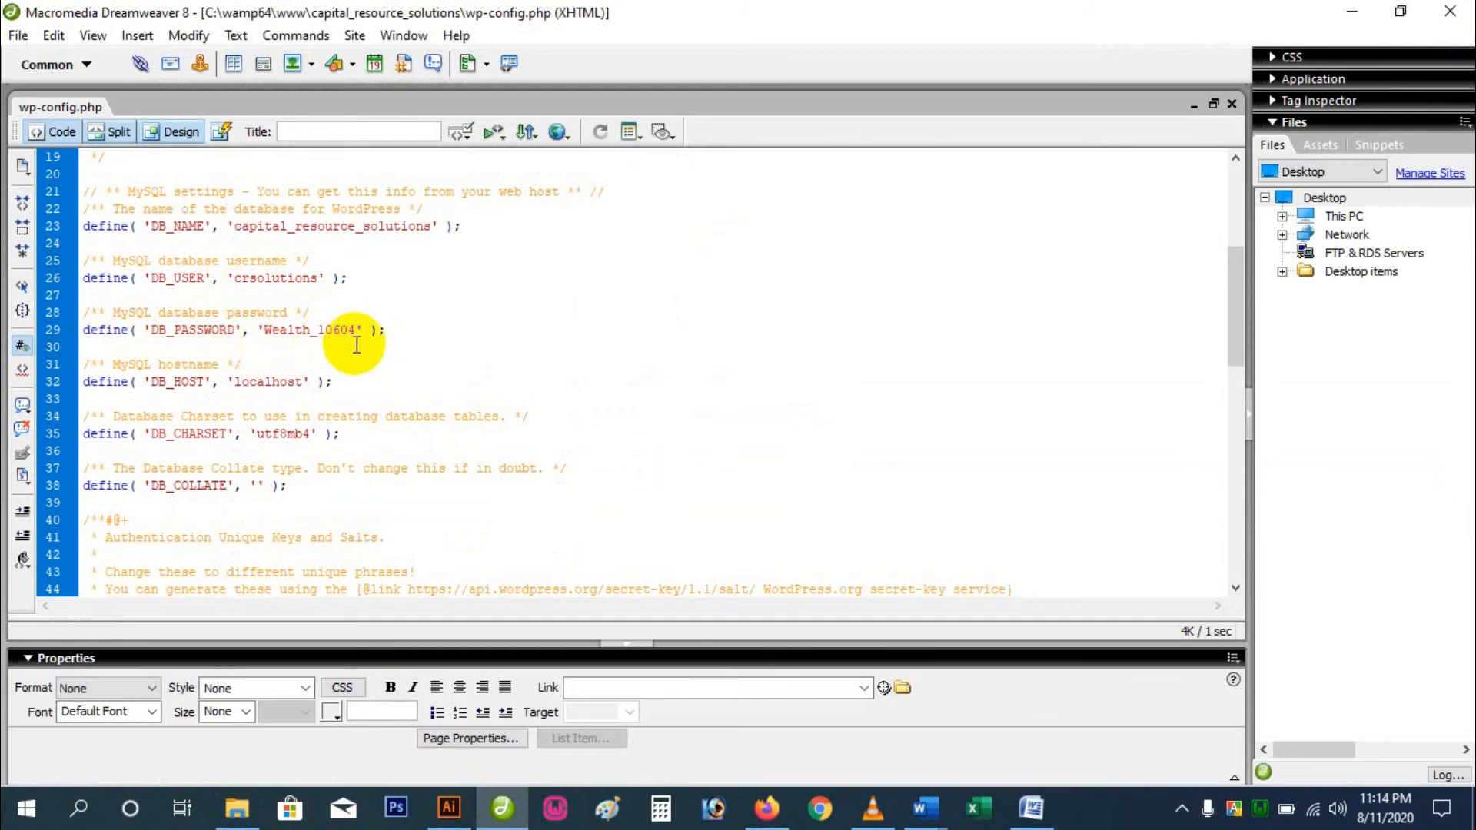
left_click_drag(234, 278, 318, 273)
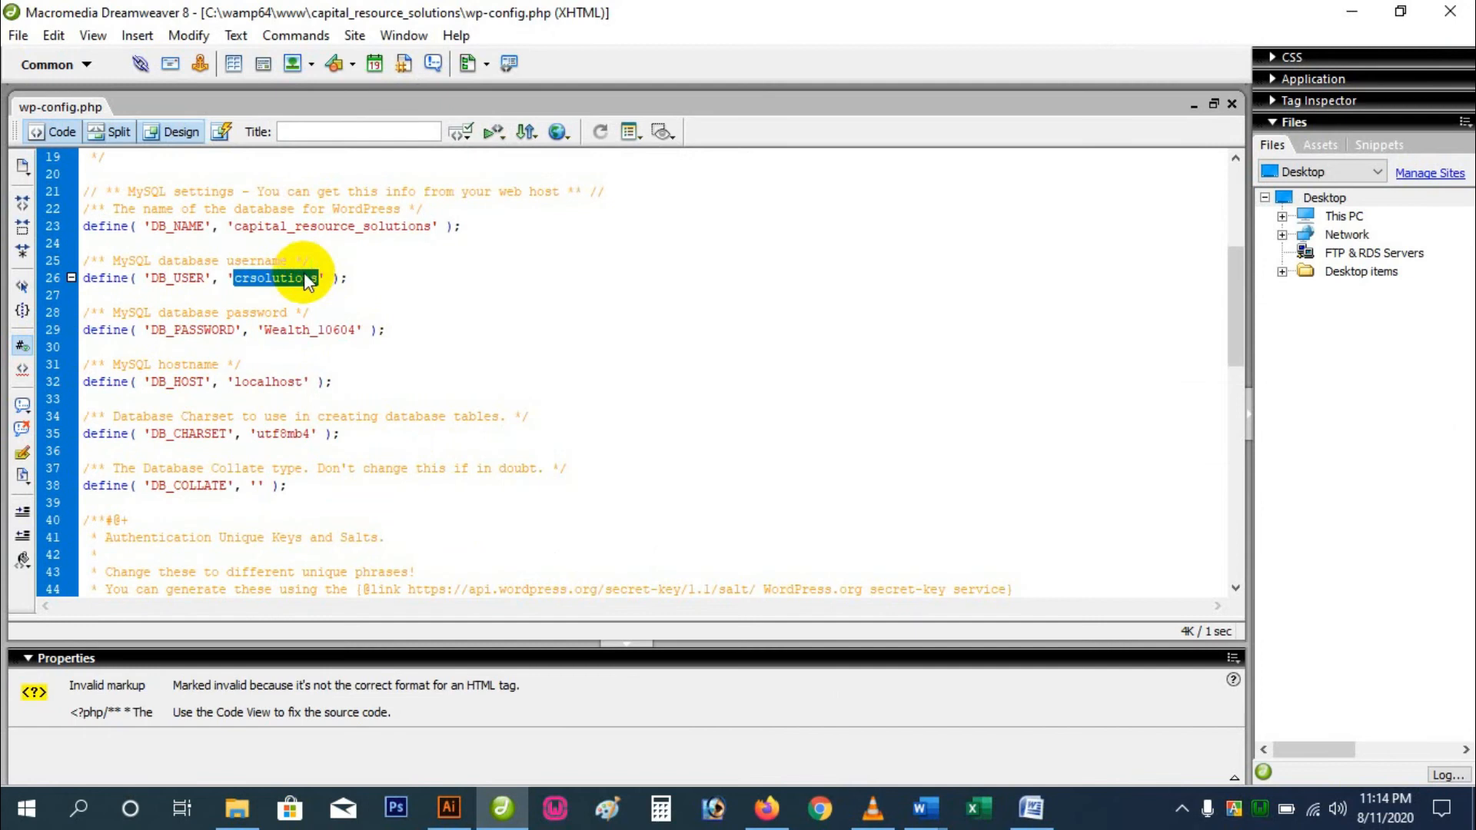
right_click(306, 281)
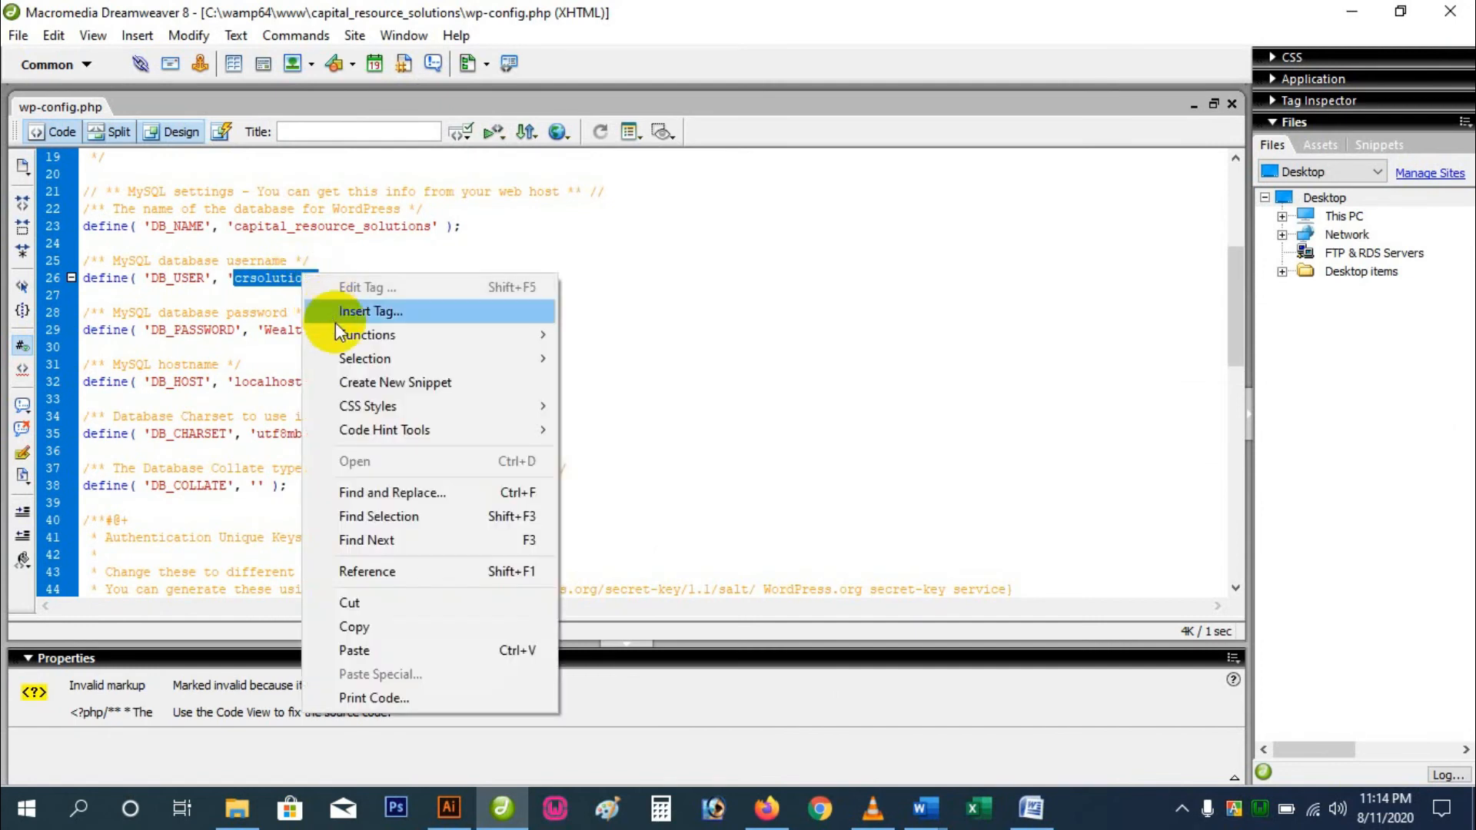
left_click(372, 624)
- Start a new user account for the database in phpMyAdmin and enter the copied crsolutions as its user name
left_click(766, 807)
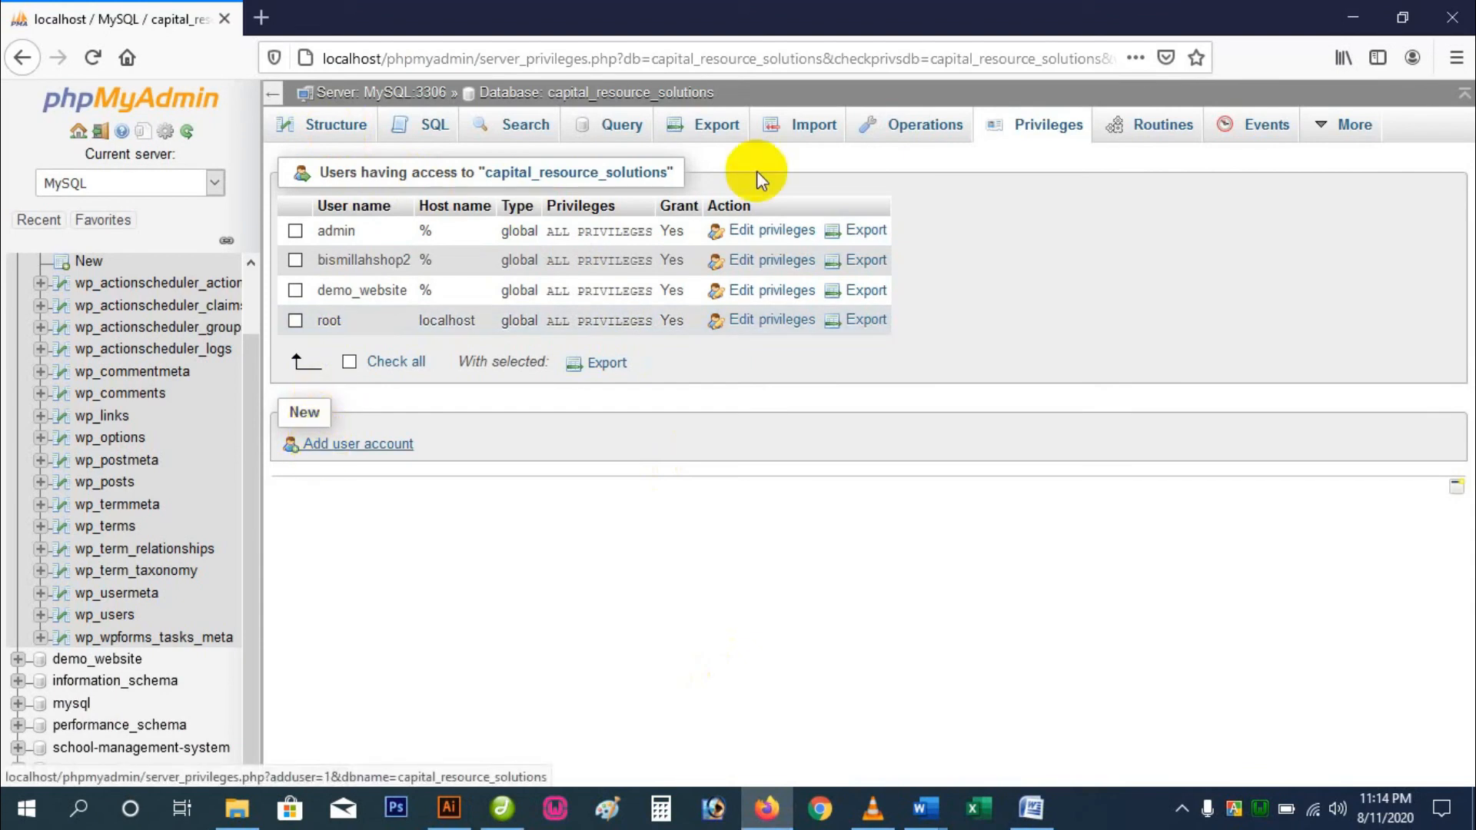
left_click(344, 449)
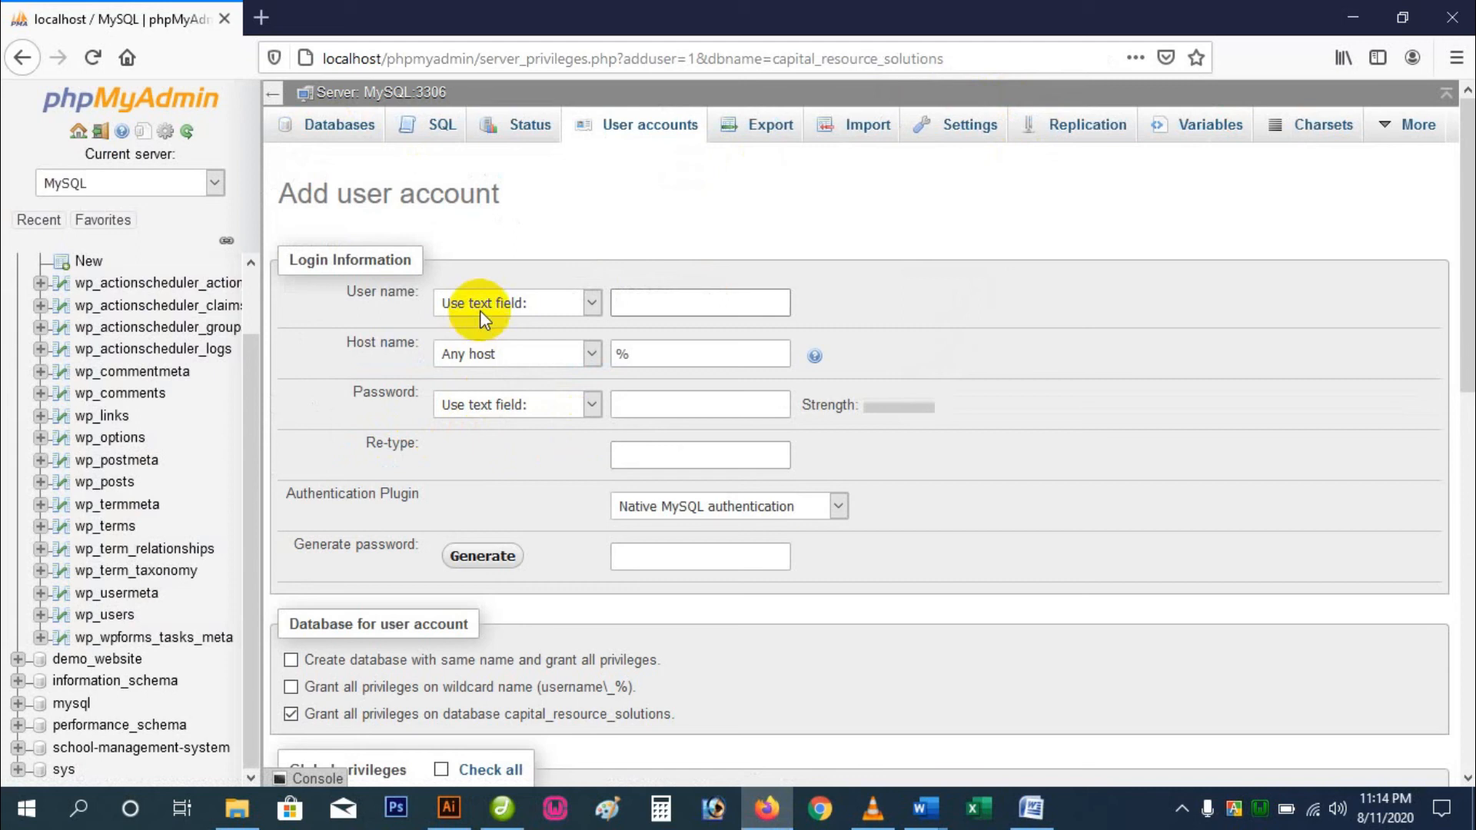
right_click(719, 302)
left_click(769, 422)
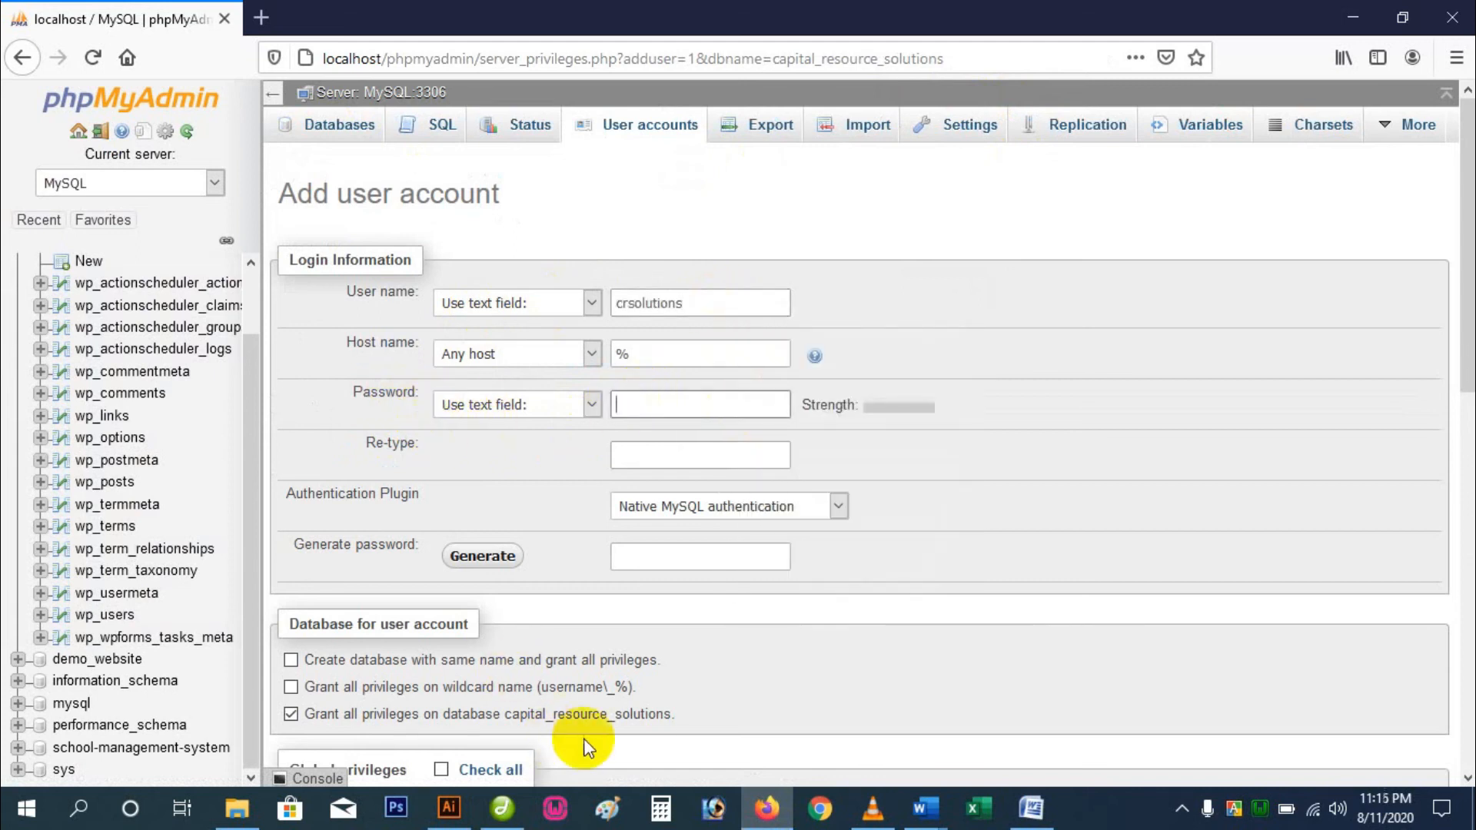
- Copy the DB_PASSWORD value from wp-config.php in Dreamweaver
left_click(502, 809)
left_click_drag(264, 330, 353, 330)
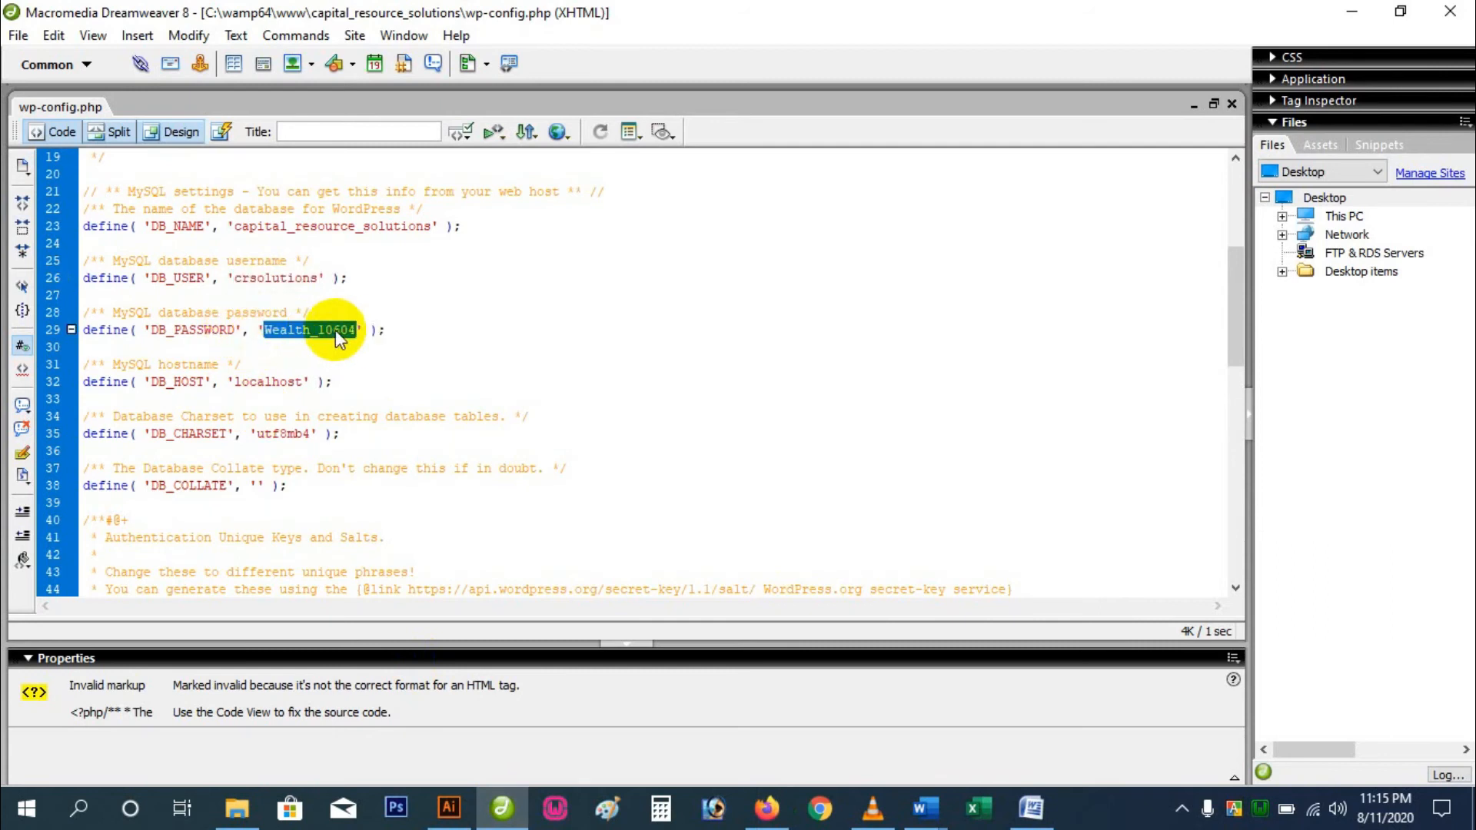
right_click(335, 329)
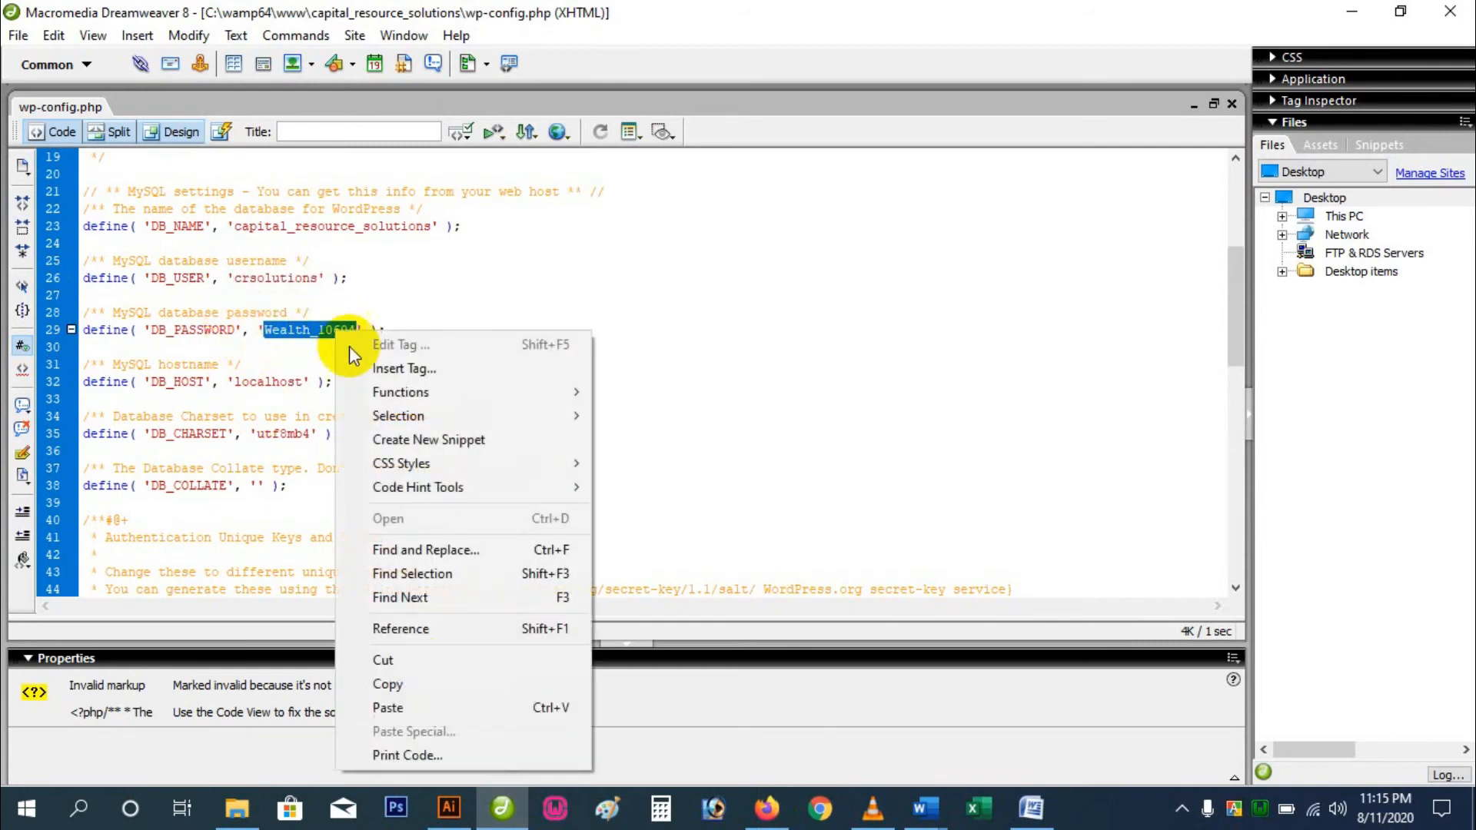
left_click(391, 684)
- Paste the copied database password into the new phpMyAdmin account's password and re-type fields
left_click(766, 808)
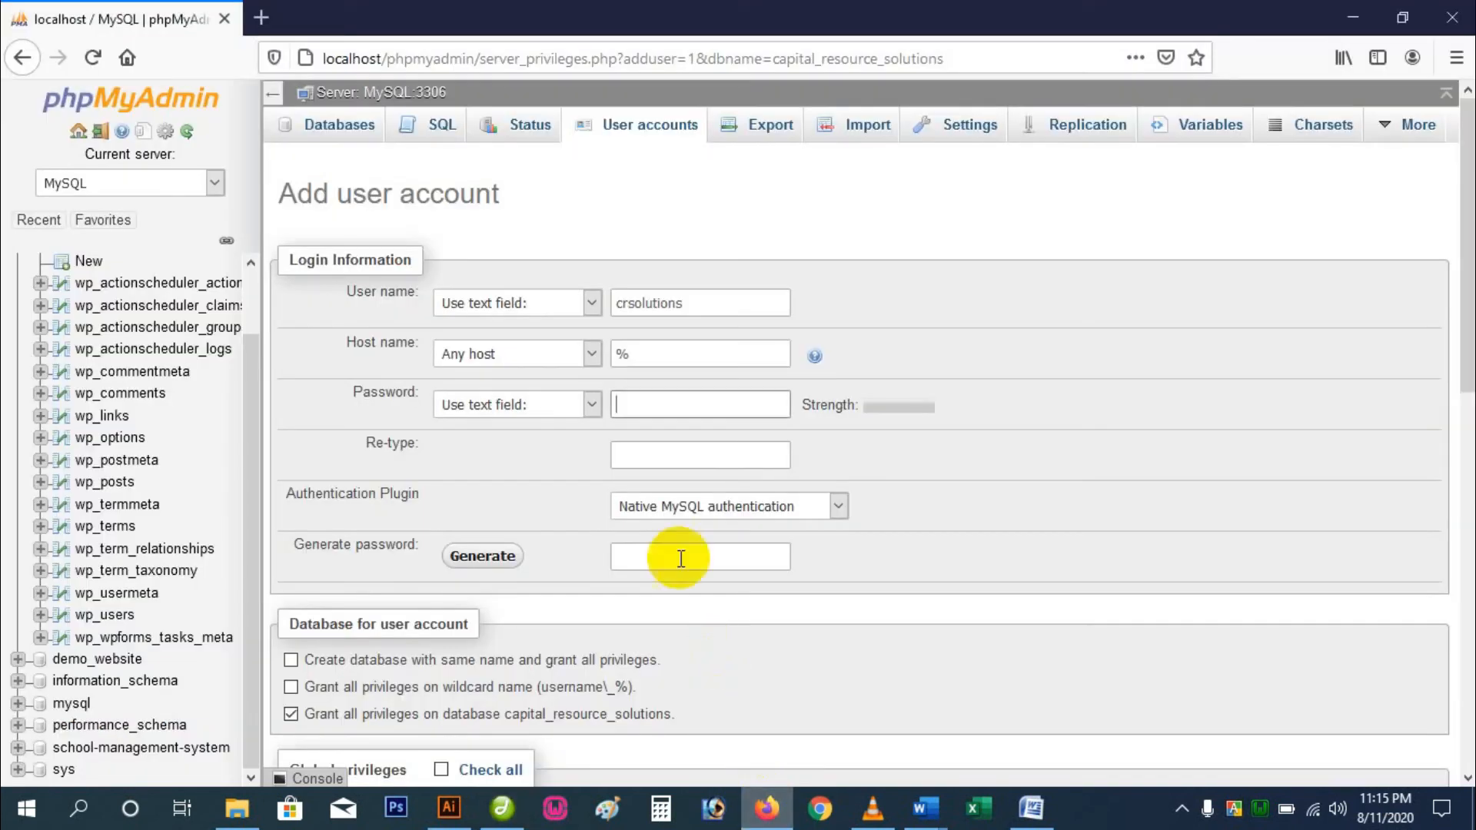
right_click(659, 409)
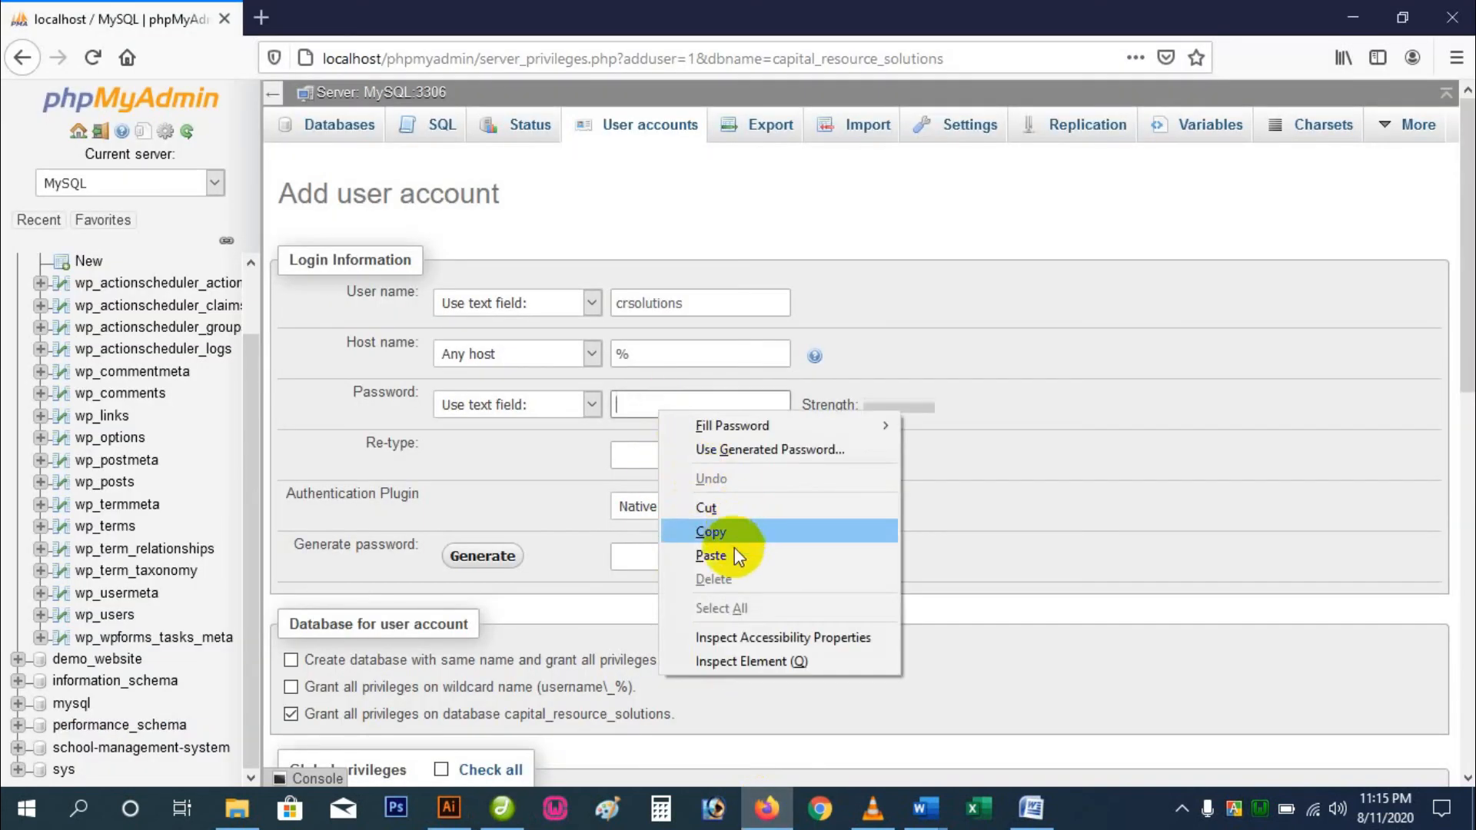
left_click(734, 555)
right_click(666, 452)
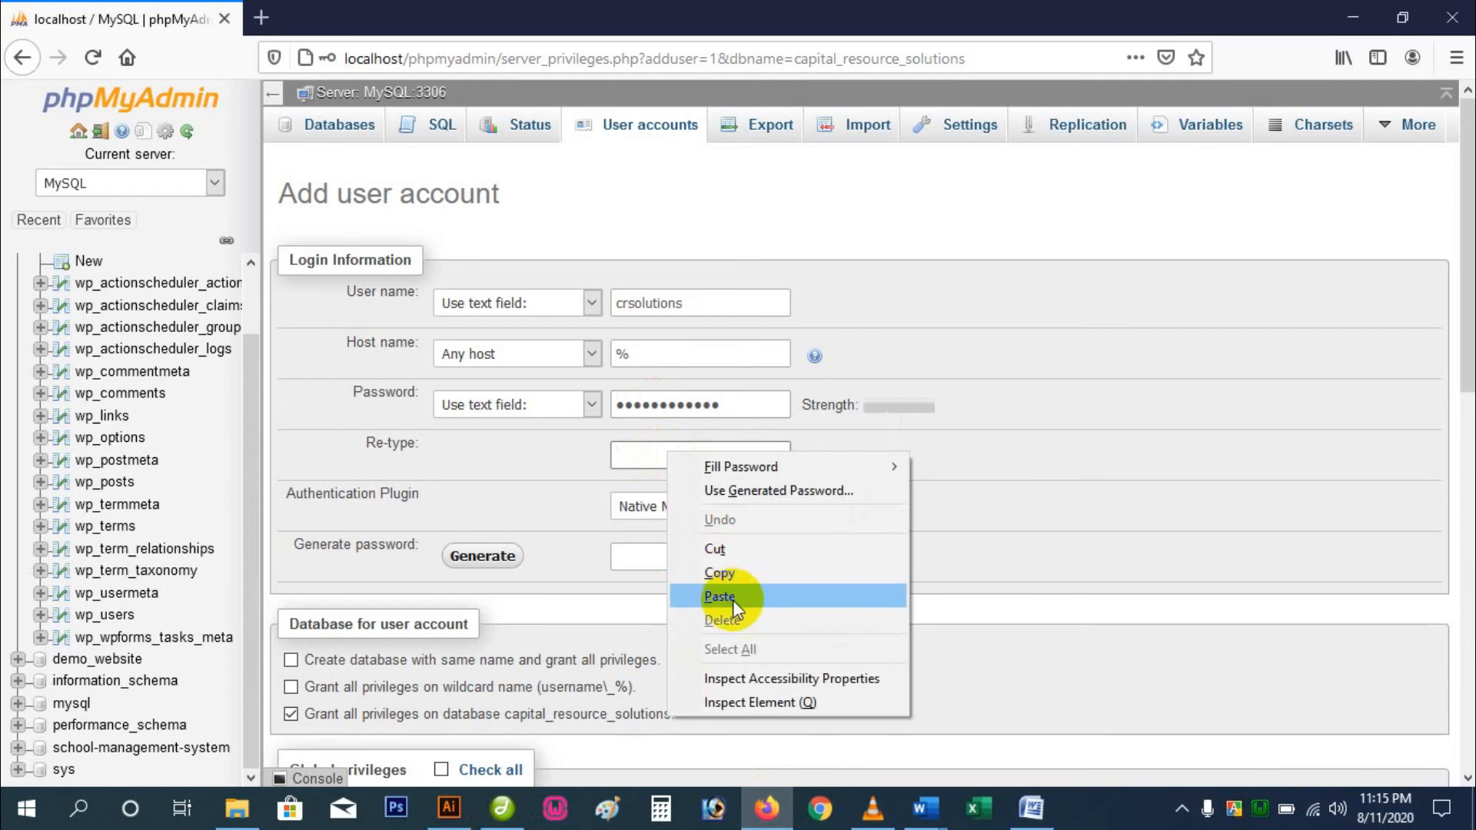
left_click(732, 598)
- Grant the new account all global privileges, create it, and decline saving the login in the browser
scroll(446, 523, "down", 5)
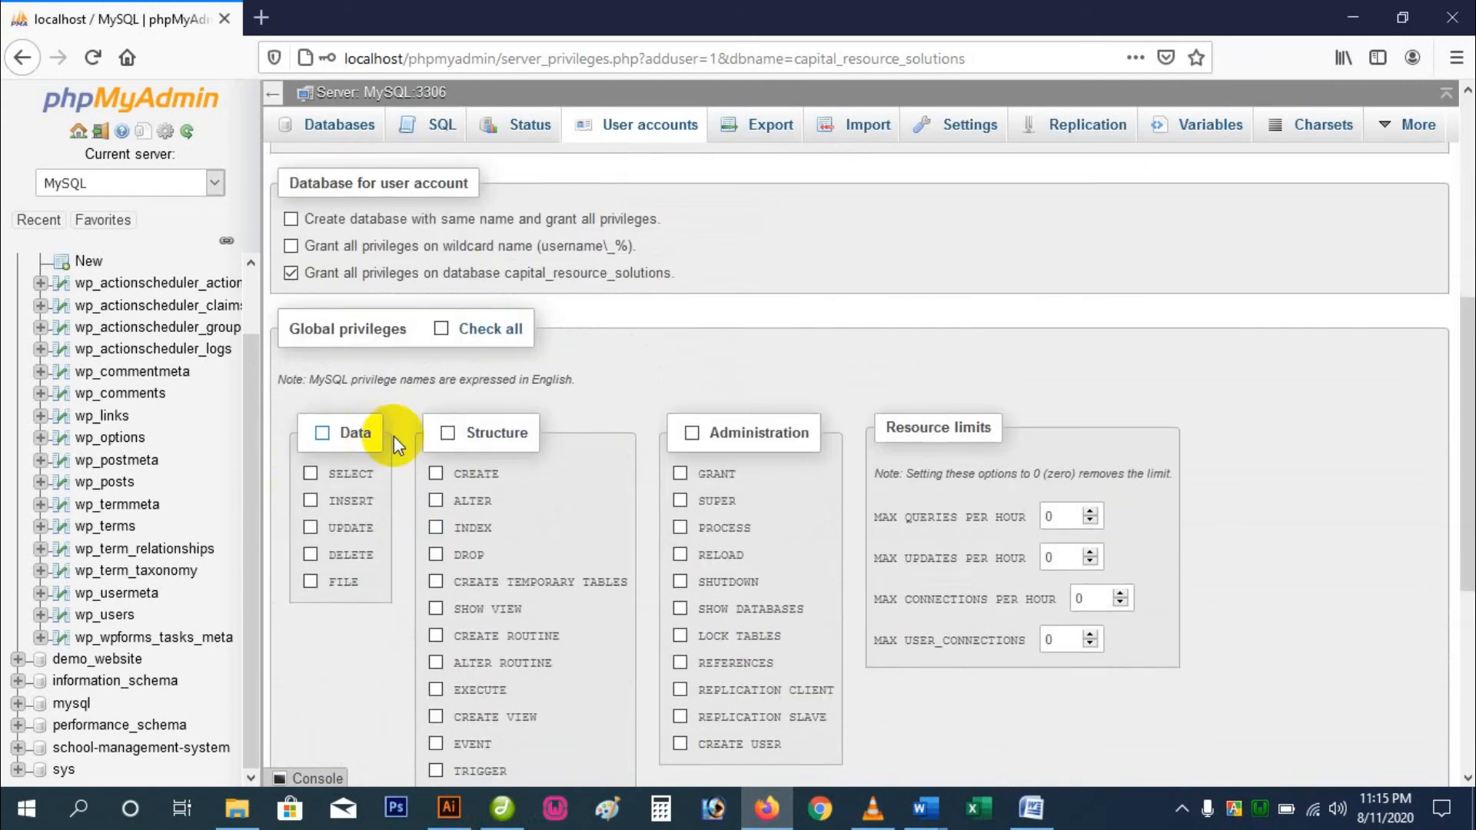
left_click(443, 332)
scroll(500, 361, "down", 5)
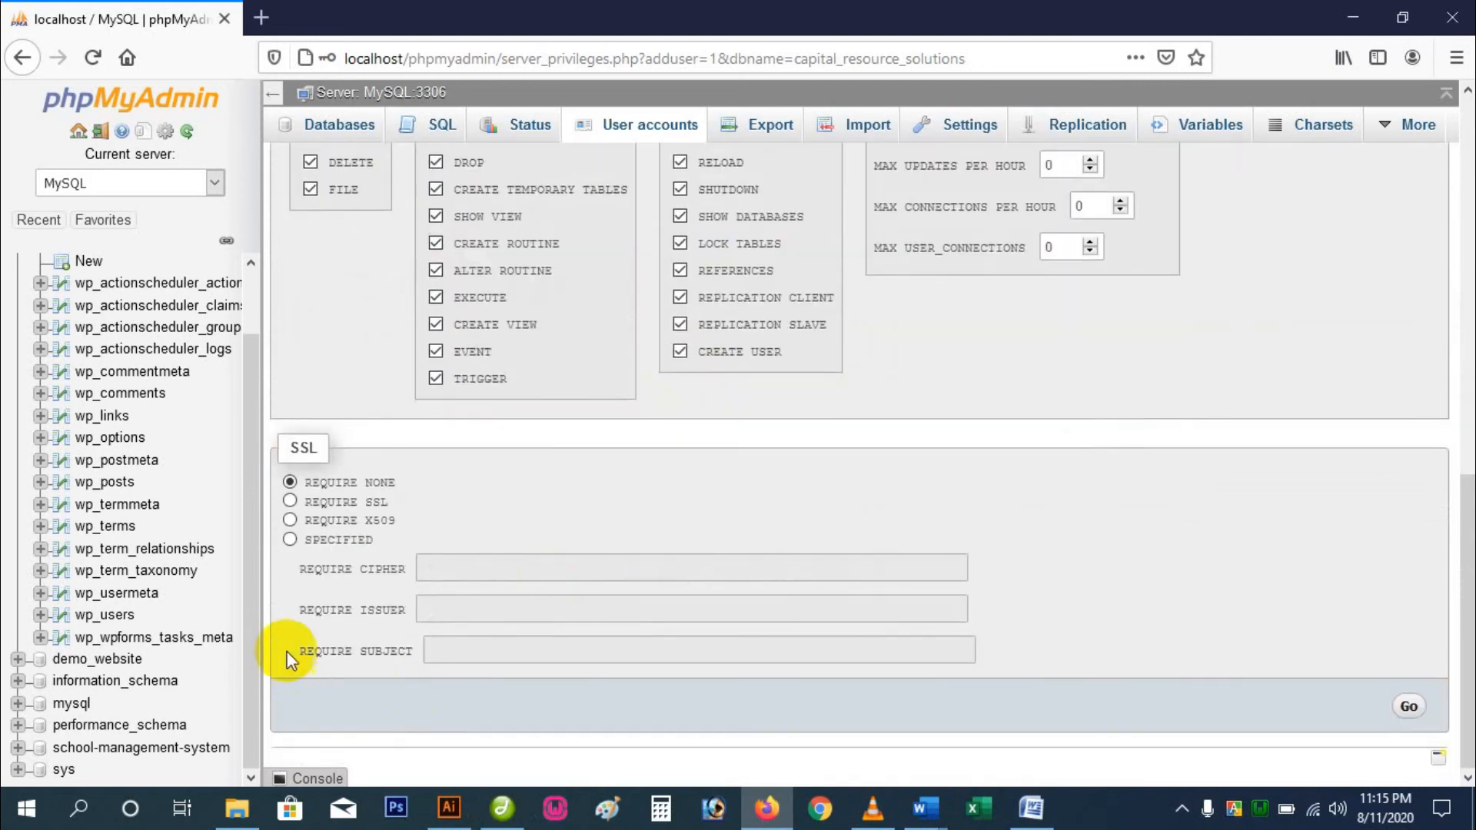
left_click(1409, 706)
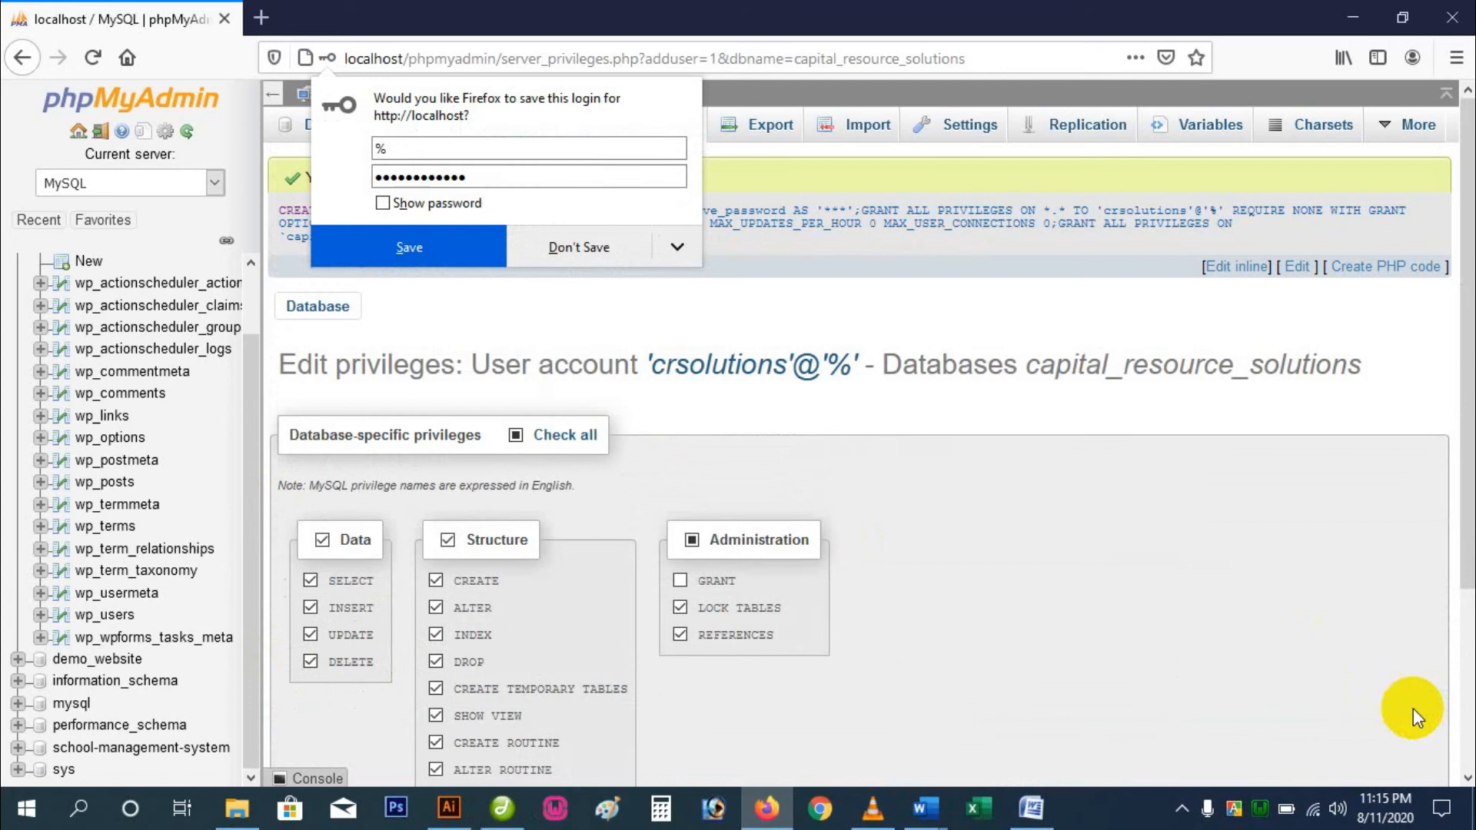
left_click(564, 251)
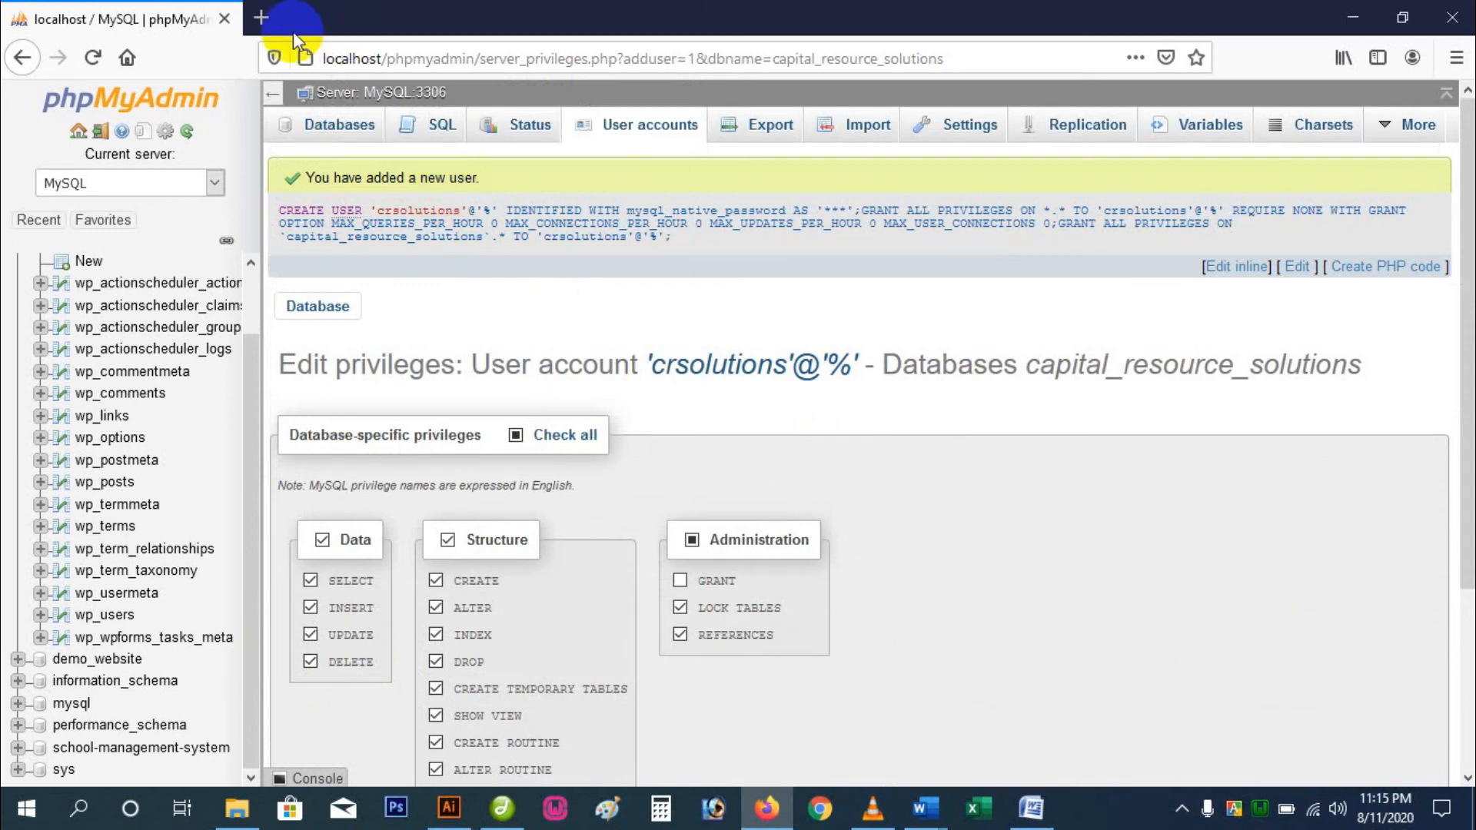
- Open a new browser tab and begin the site address with localhost/
left_click(262, 21)
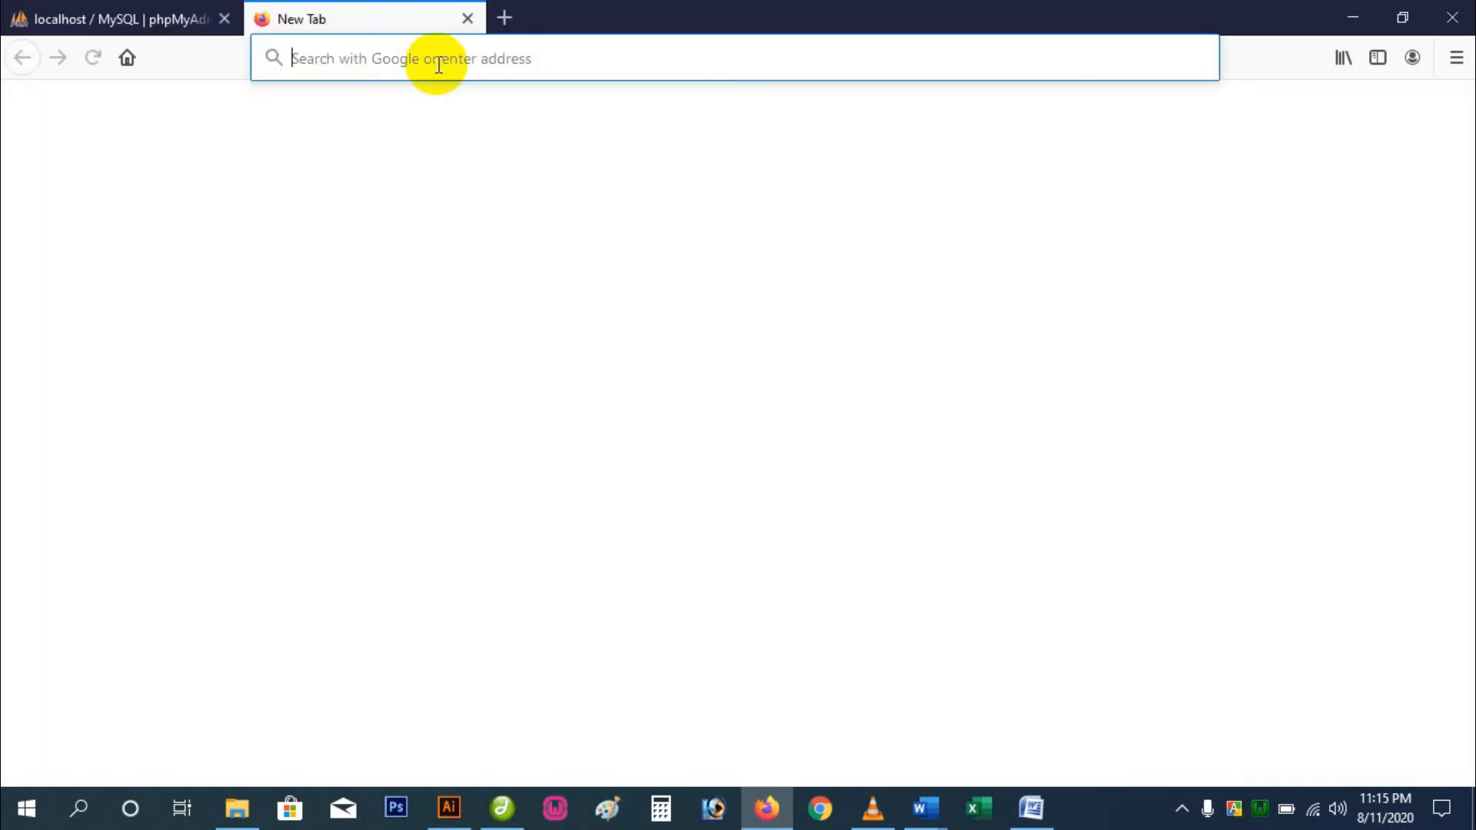
left_click(494, 61)
type("localhost/")
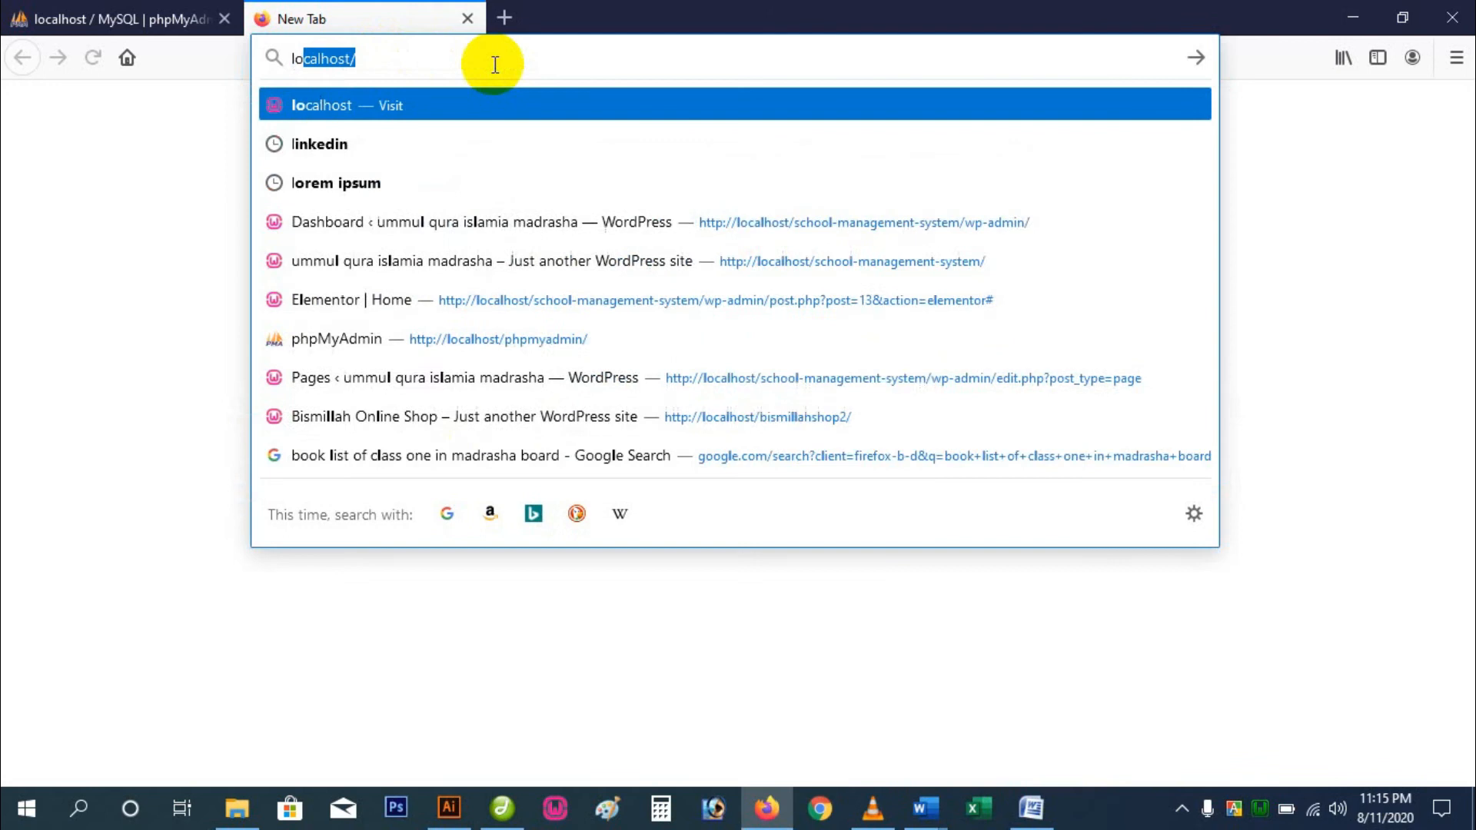
key("Right")
type("c")
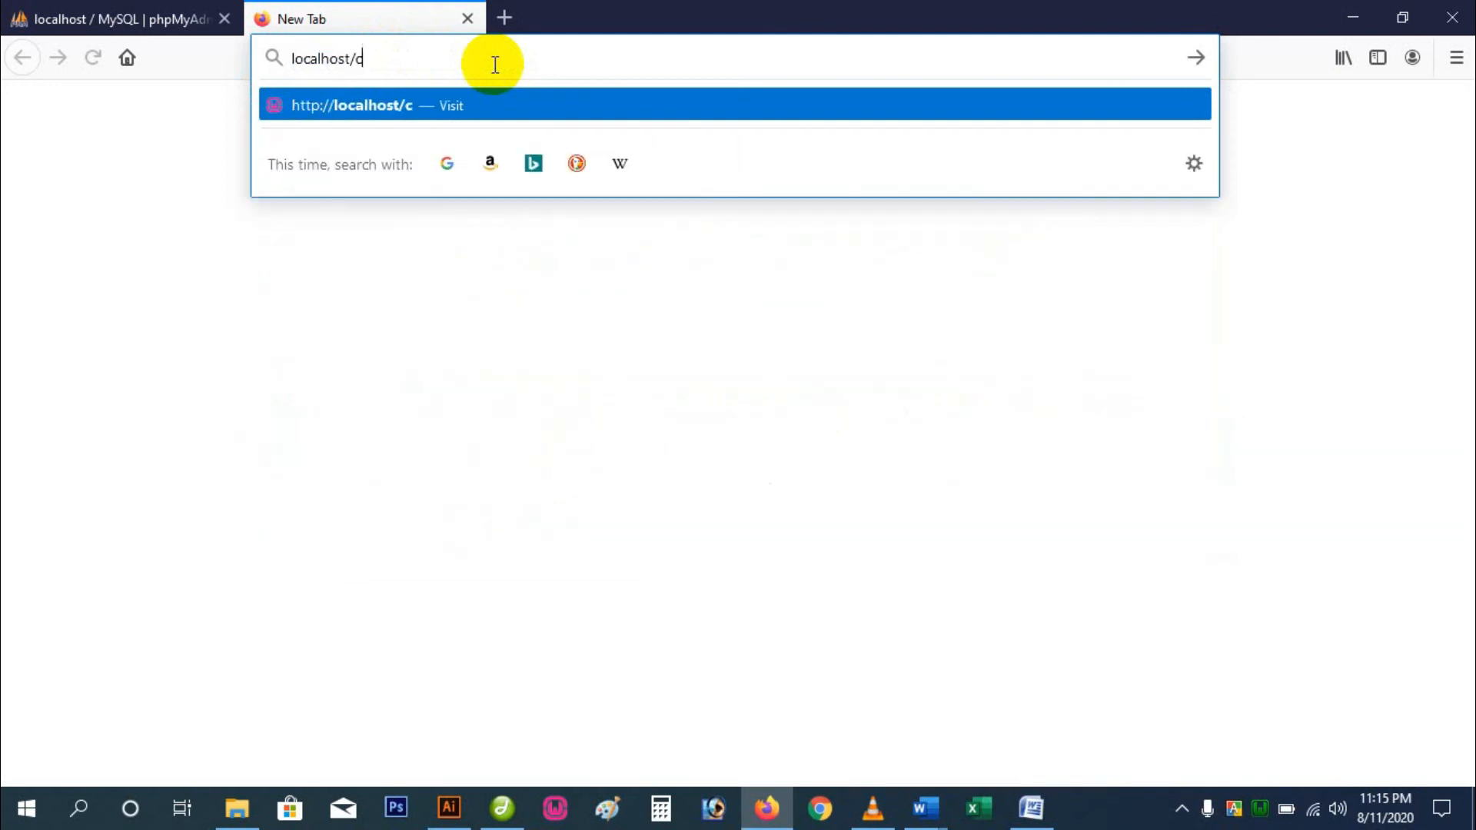
- Copy the name of the capital_resource_solutions folder from the www folder in File Explorer
left_click(238, 809)
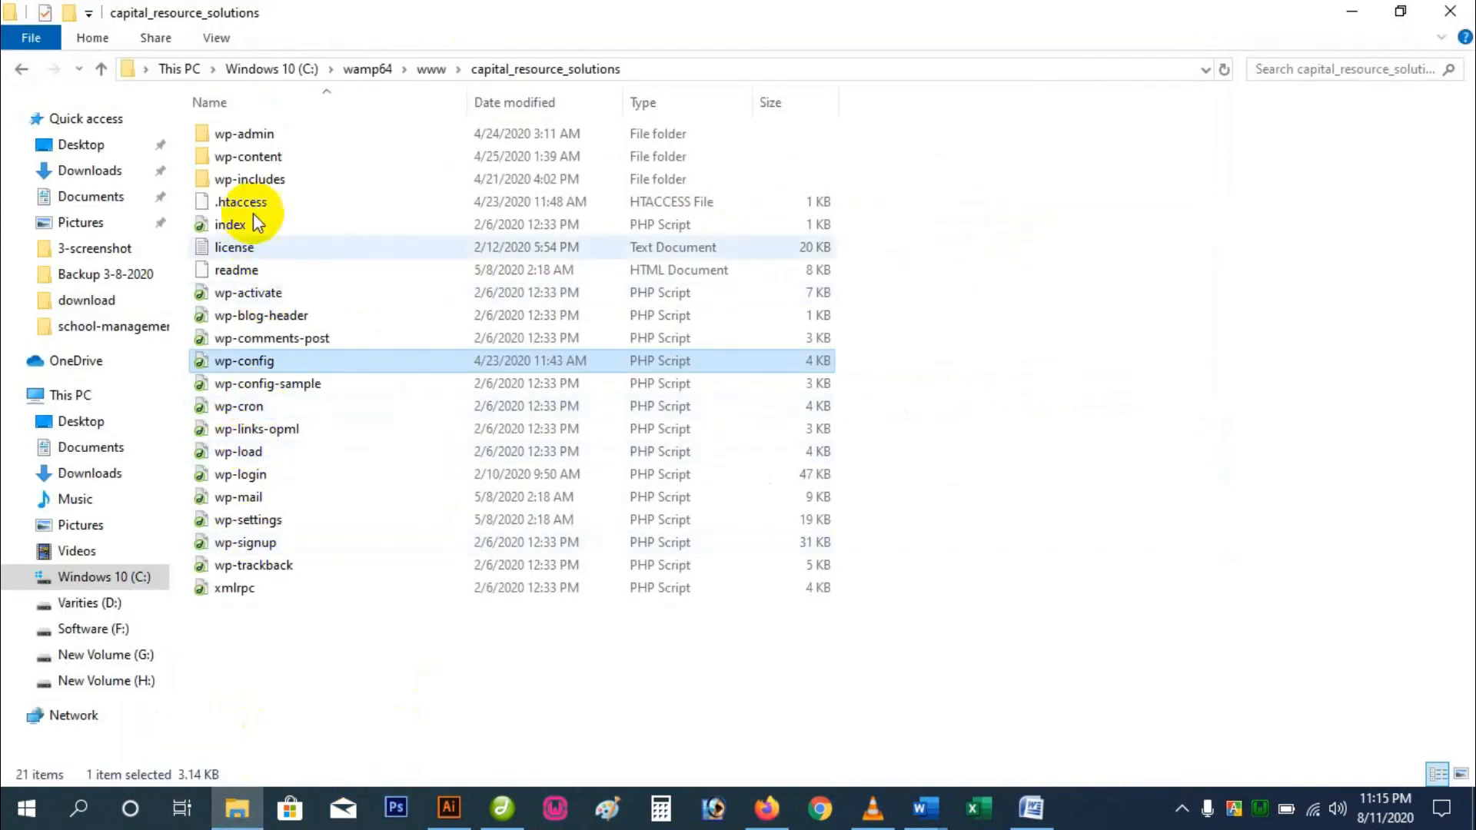
left_click(23, 69)
left_click(301, 157)
right_click(305, 163)
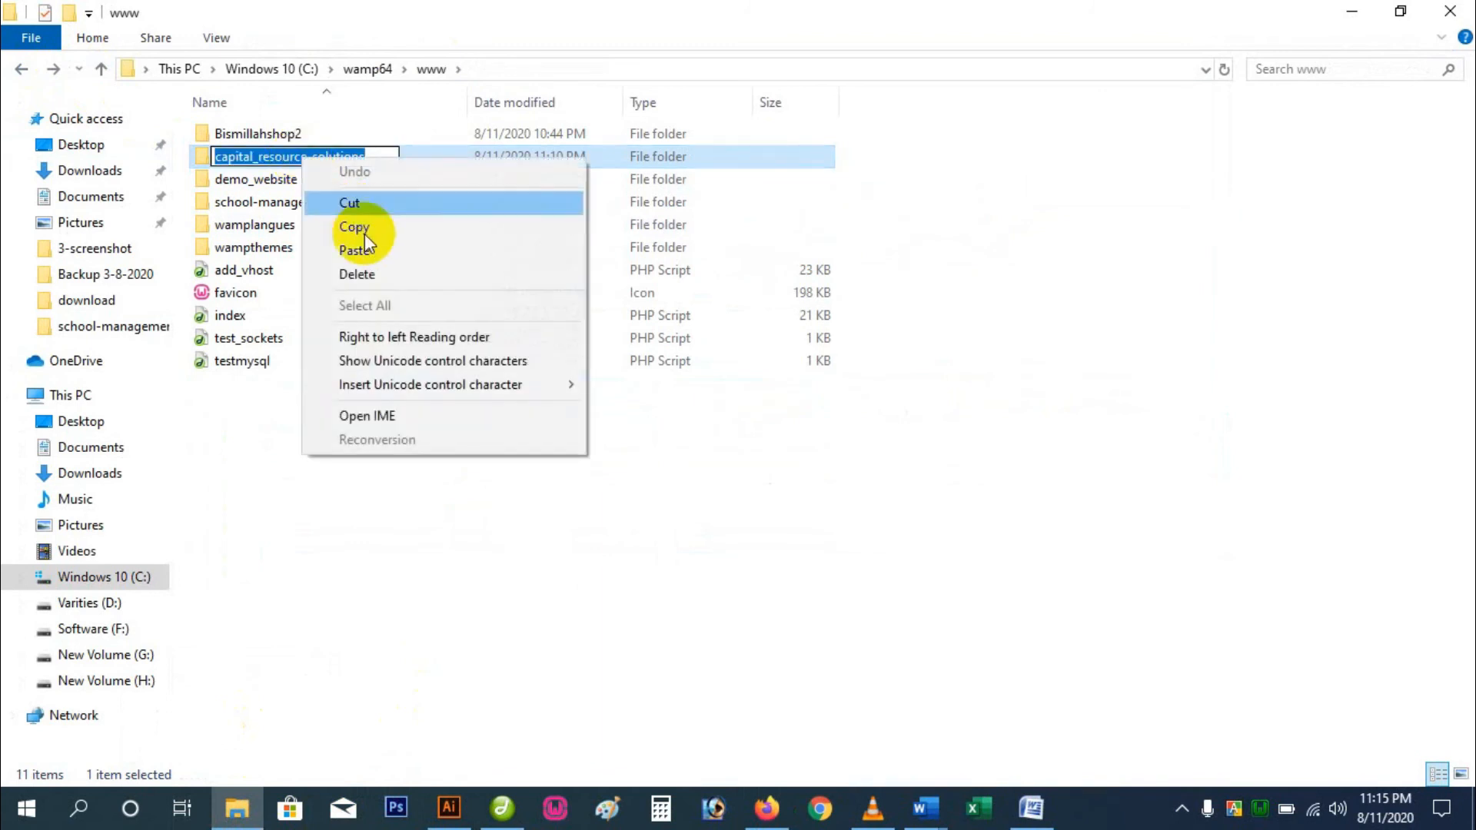
left_click(355, 226)
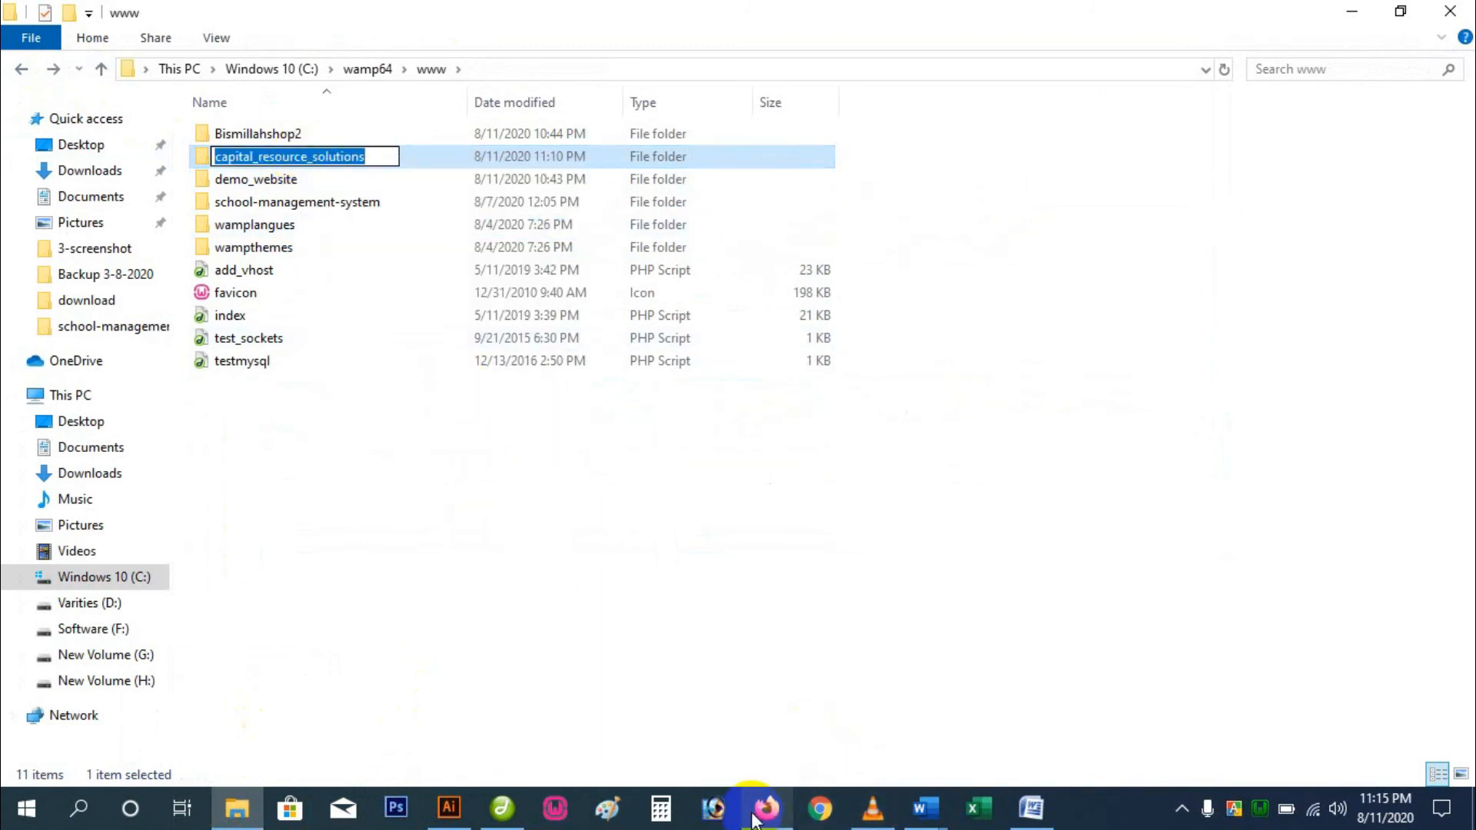
- Switch to Firefox and load localhost/capital_resource_solutions, using the copied folder name to complete the address
left_click(766, 807)
left_click_drag(355, 61, 478, 65)
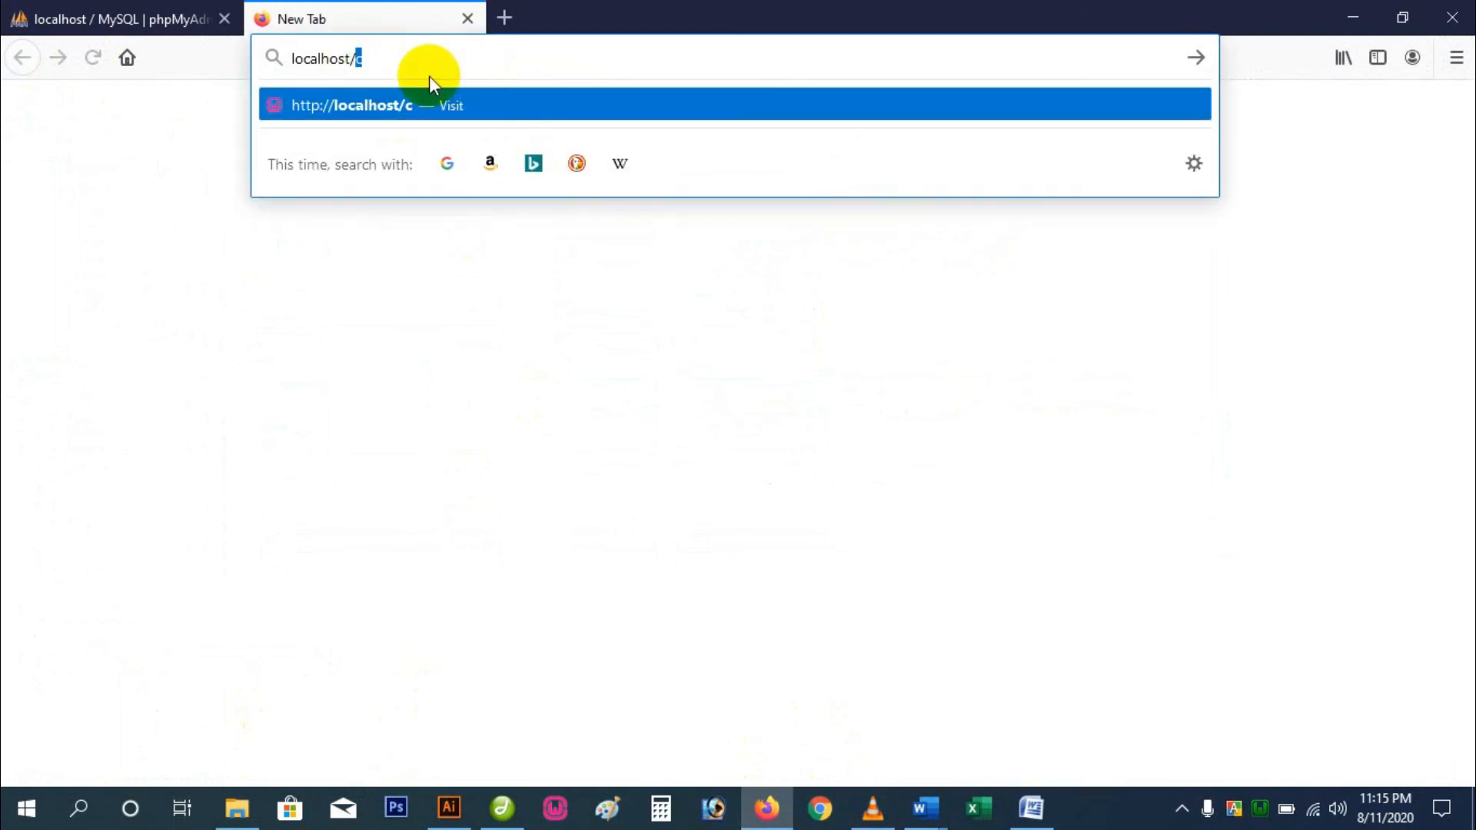
right_click(359, 60)
left_click(433, 181)
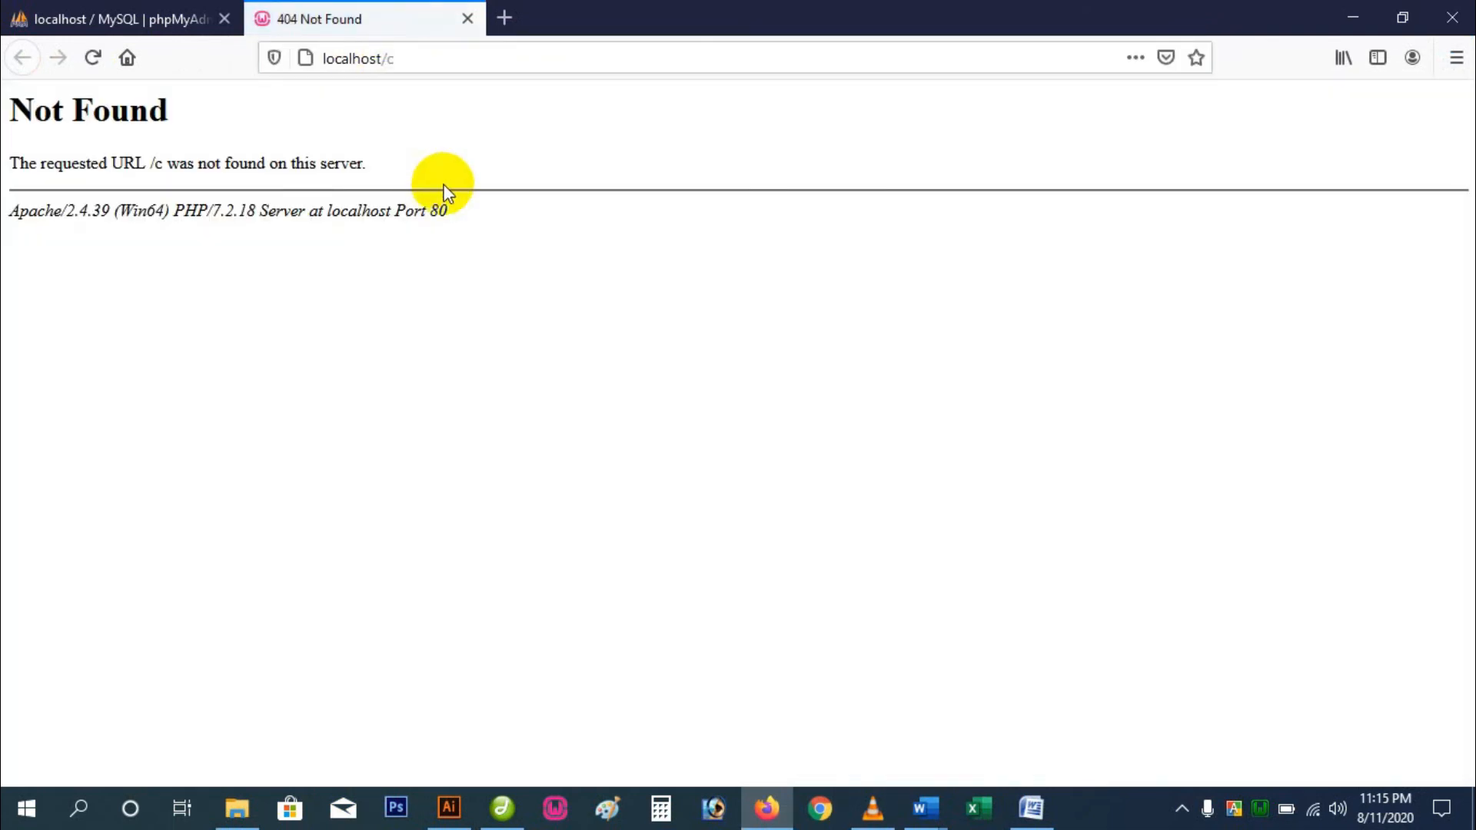
double_click(402, 55)
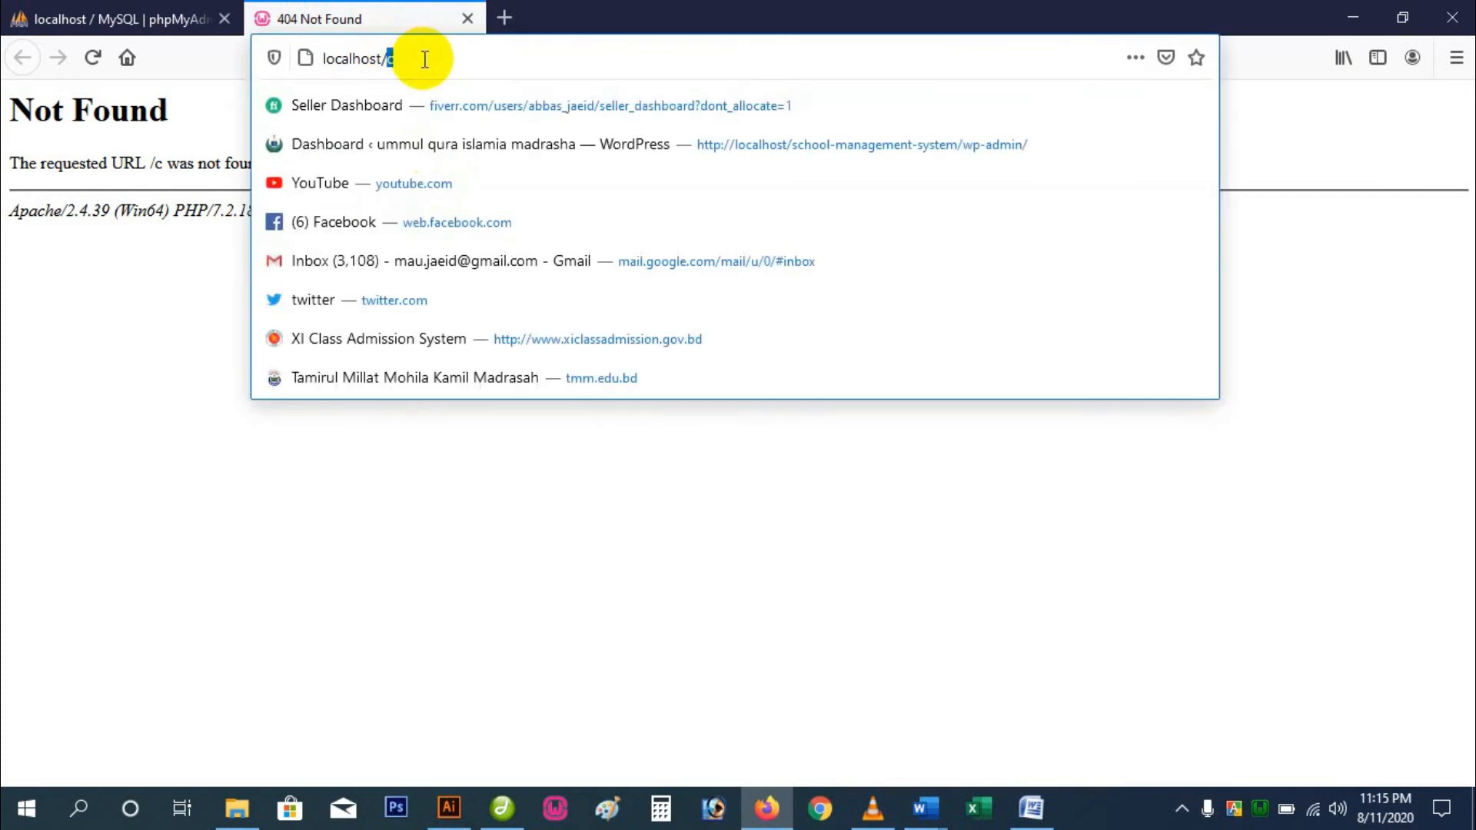
key("ctrl+v")
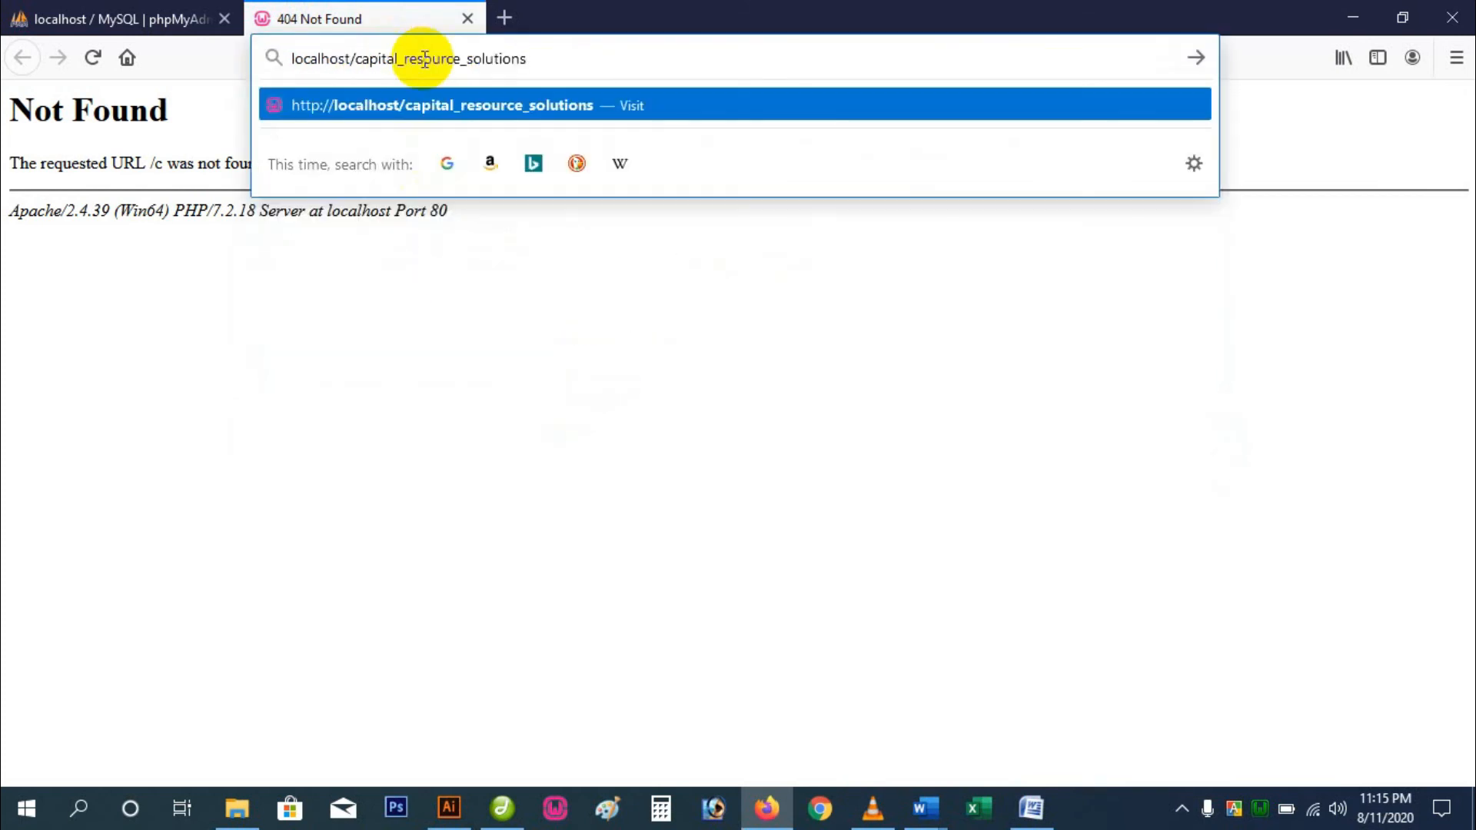
key("Return")
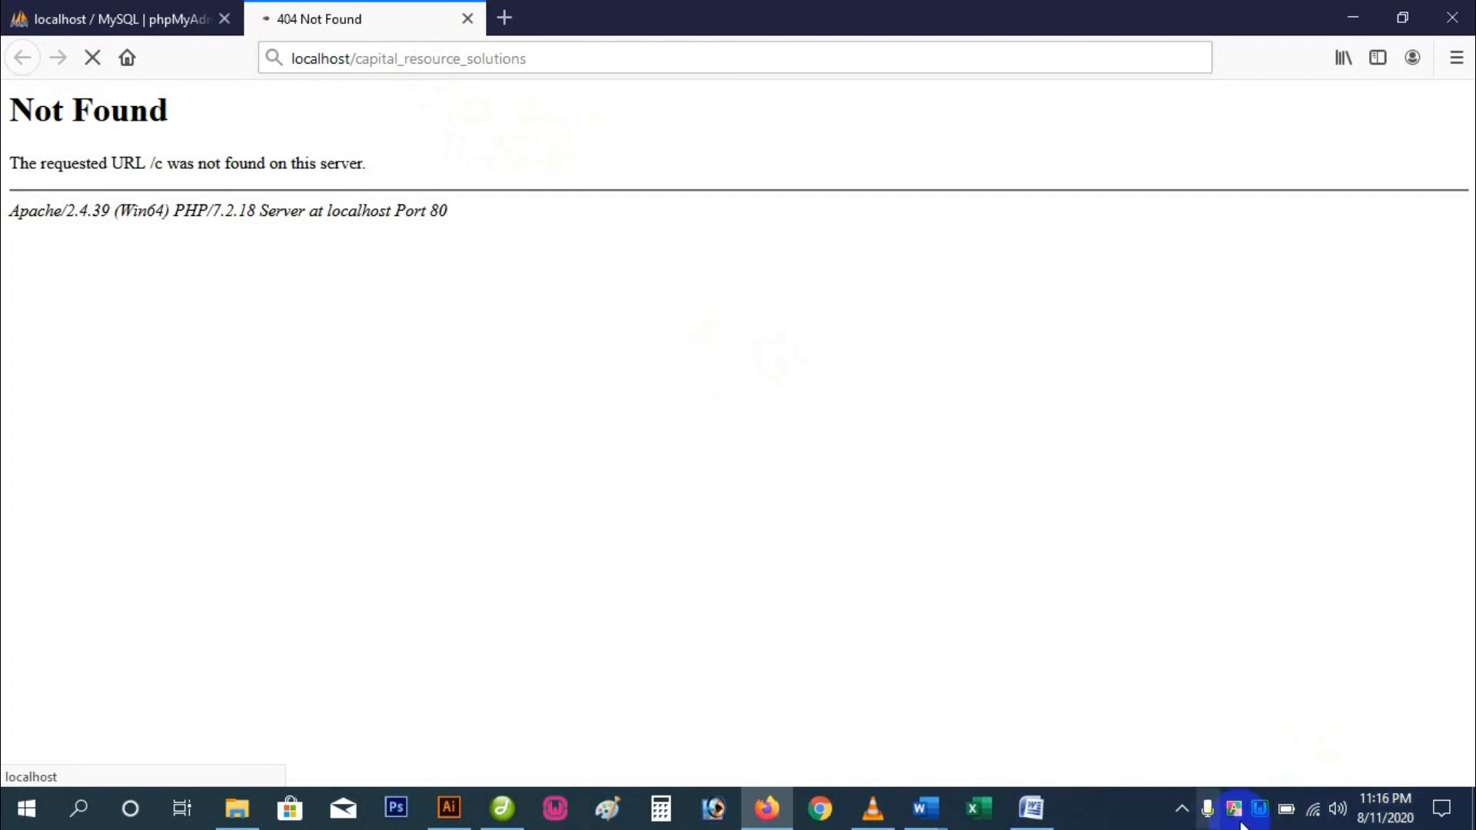
- Move the Screen Recorder icon and the orange application icon from the hidden notification icons into the visible notification area
left_click(1182, 813)
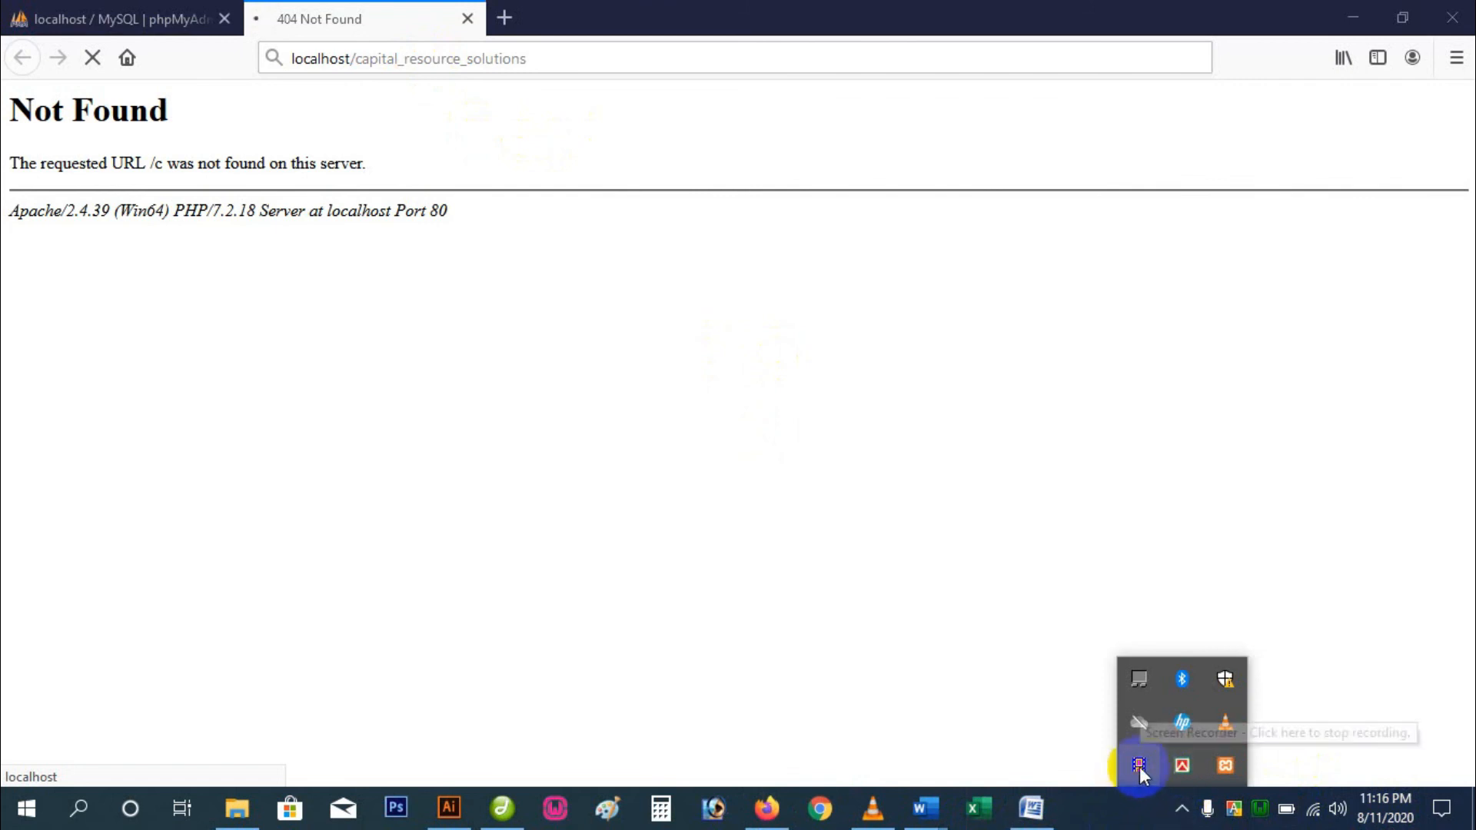
left_click_drag(1208, 820, 1187, 816)
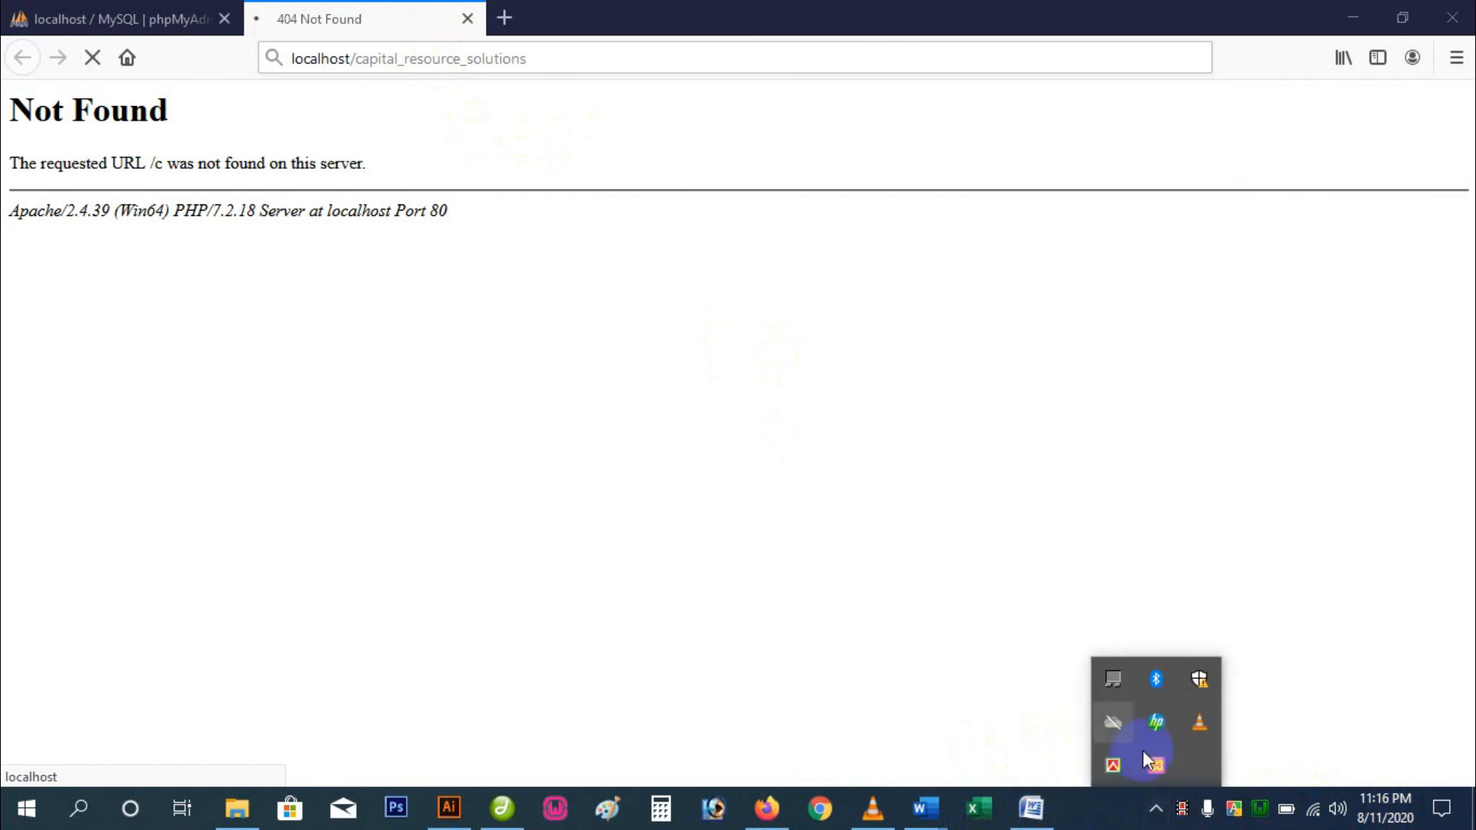
left_click_drag(1156, 767, 1136, 816)
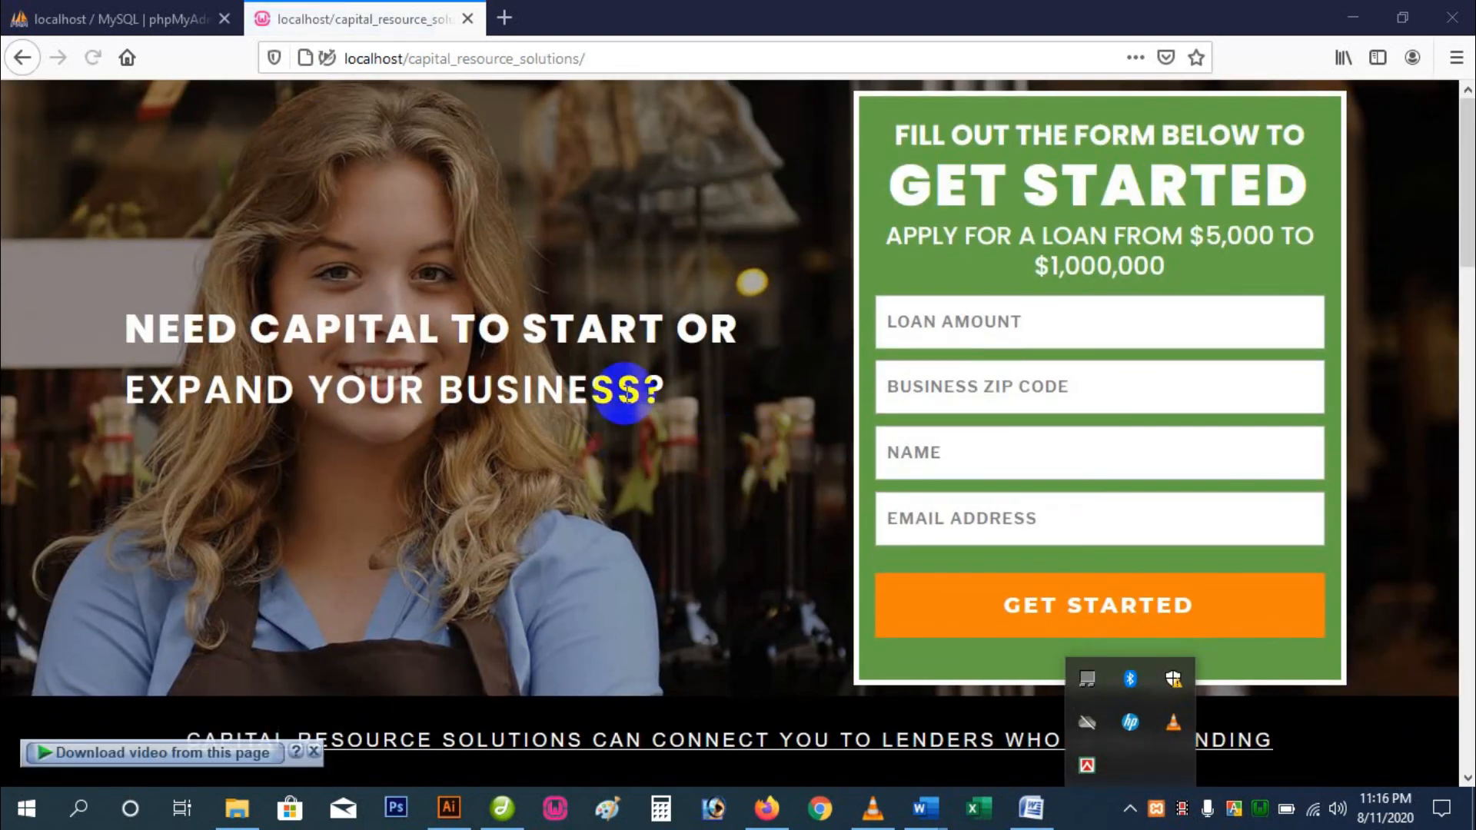
- Check the restored homepage's sections from the loan form to the contact details, and briefly play and pause its embedded video
scroll(625, 394, "down", 15)
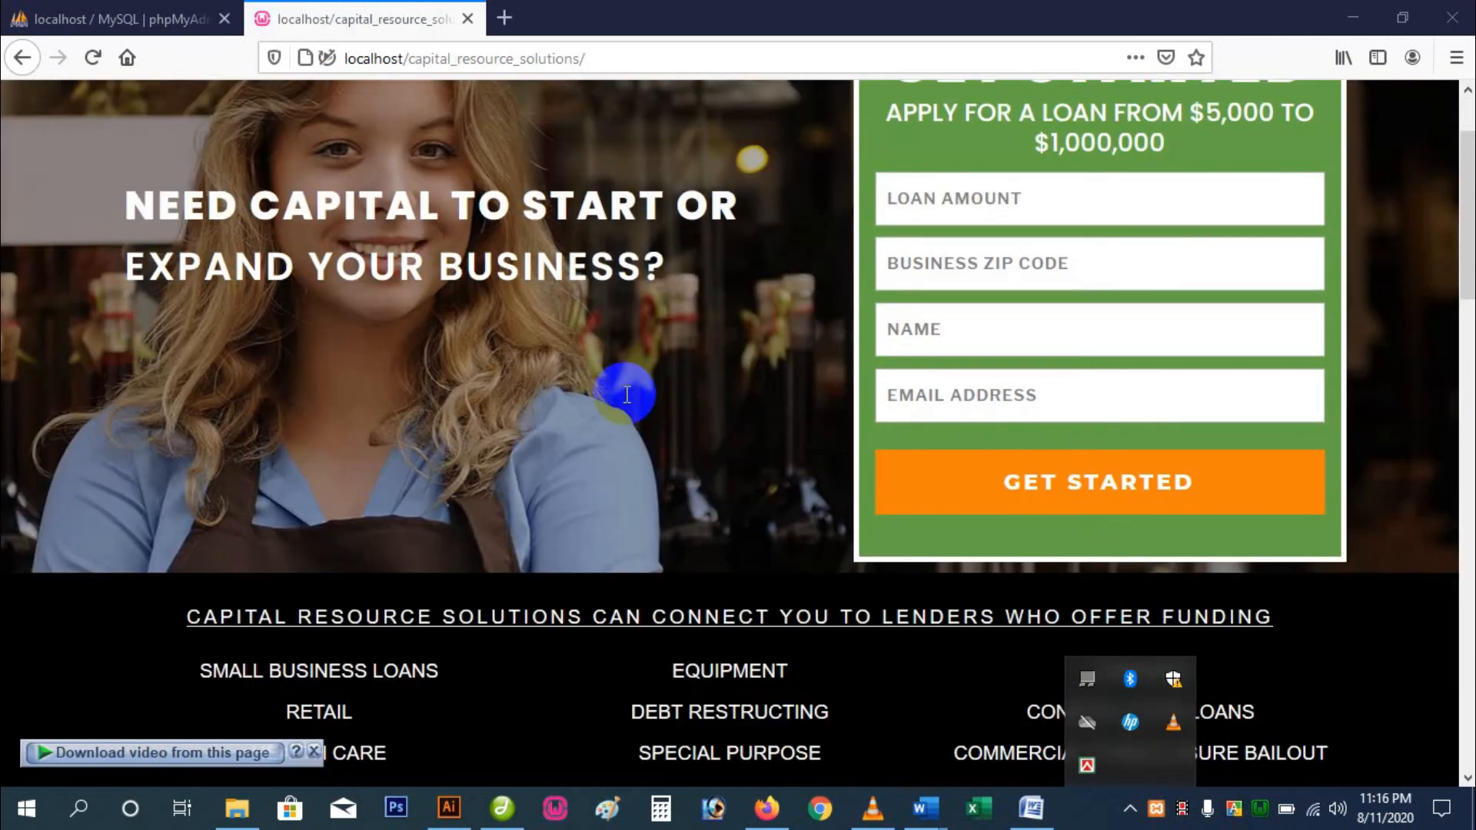
scroll(625, 394, "down", 4)
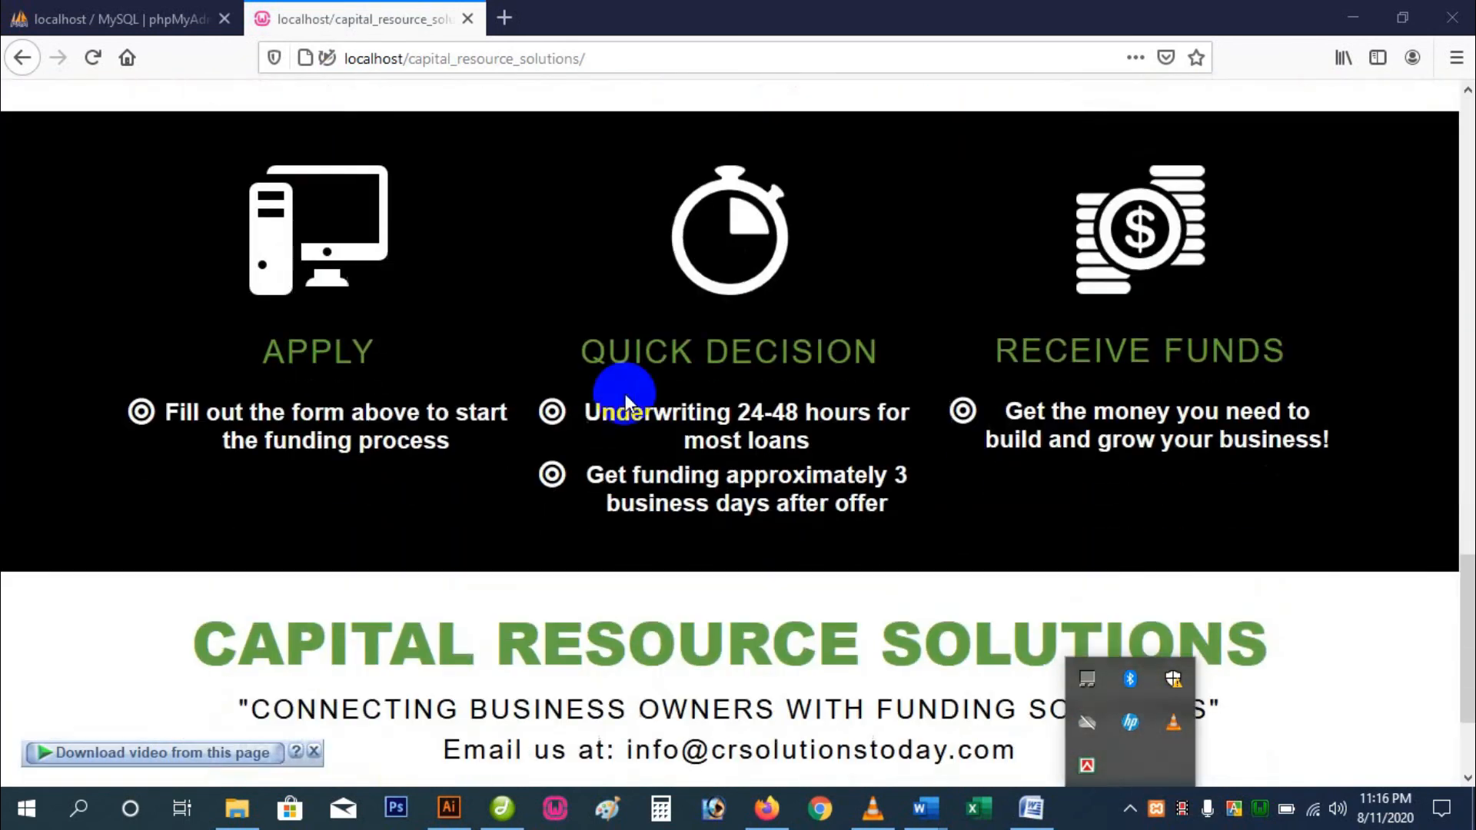
scroll(625, 393, "up", 12)
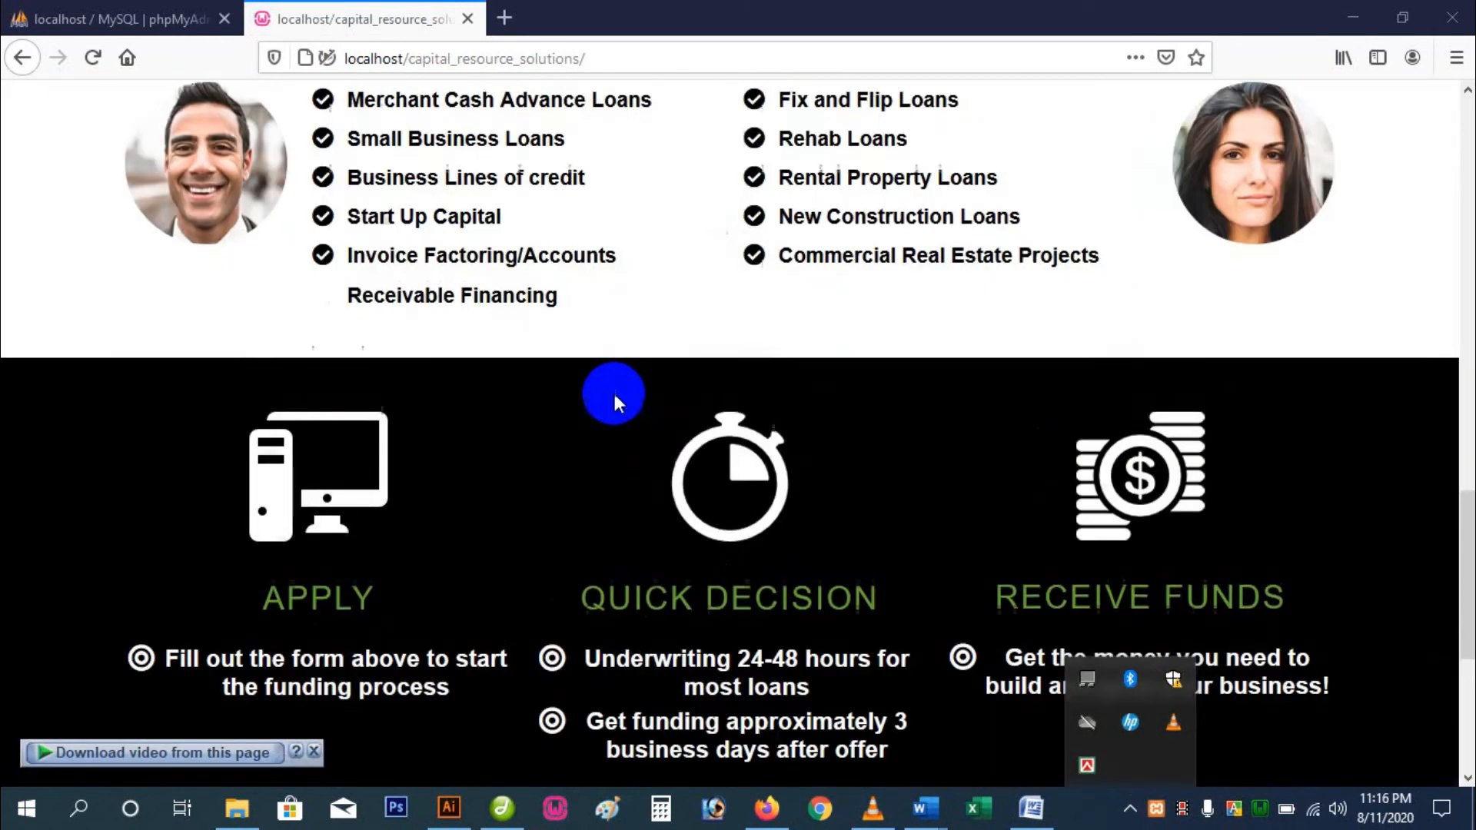
scroll(793, 585, "down", 4)
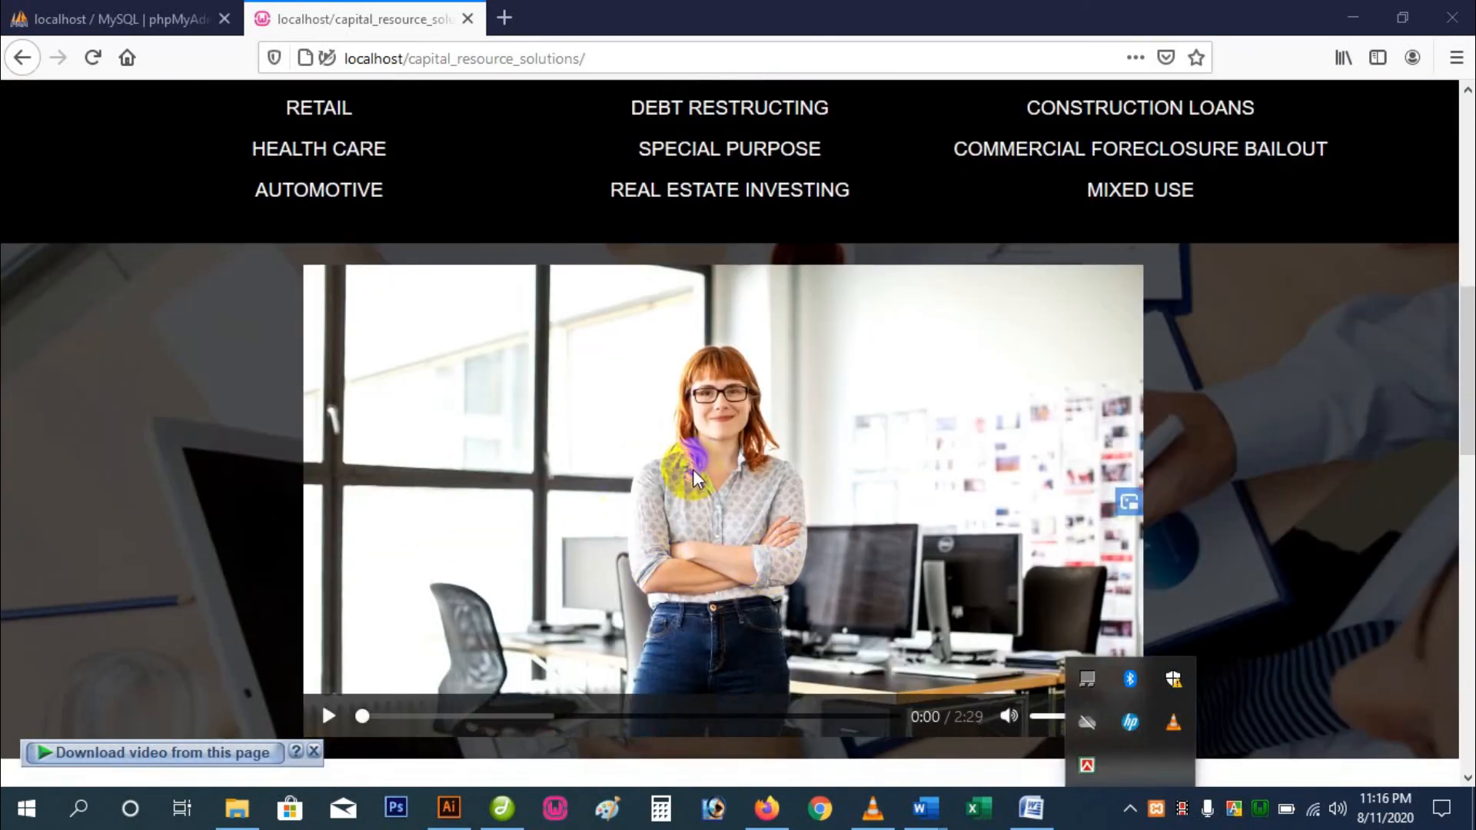
left_click(334, 718)
left_click(336, 716)
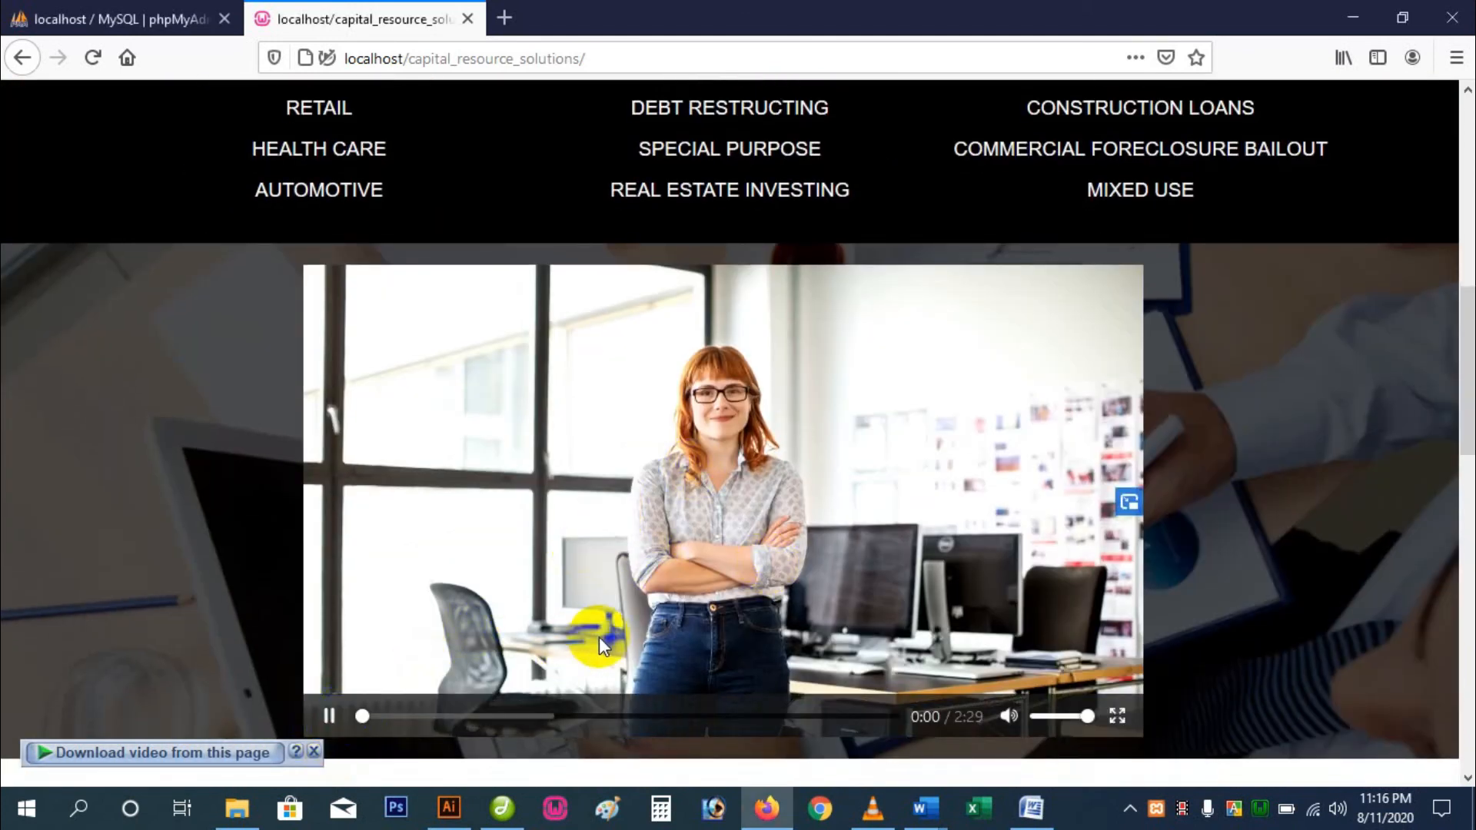
left_click(333, 712)
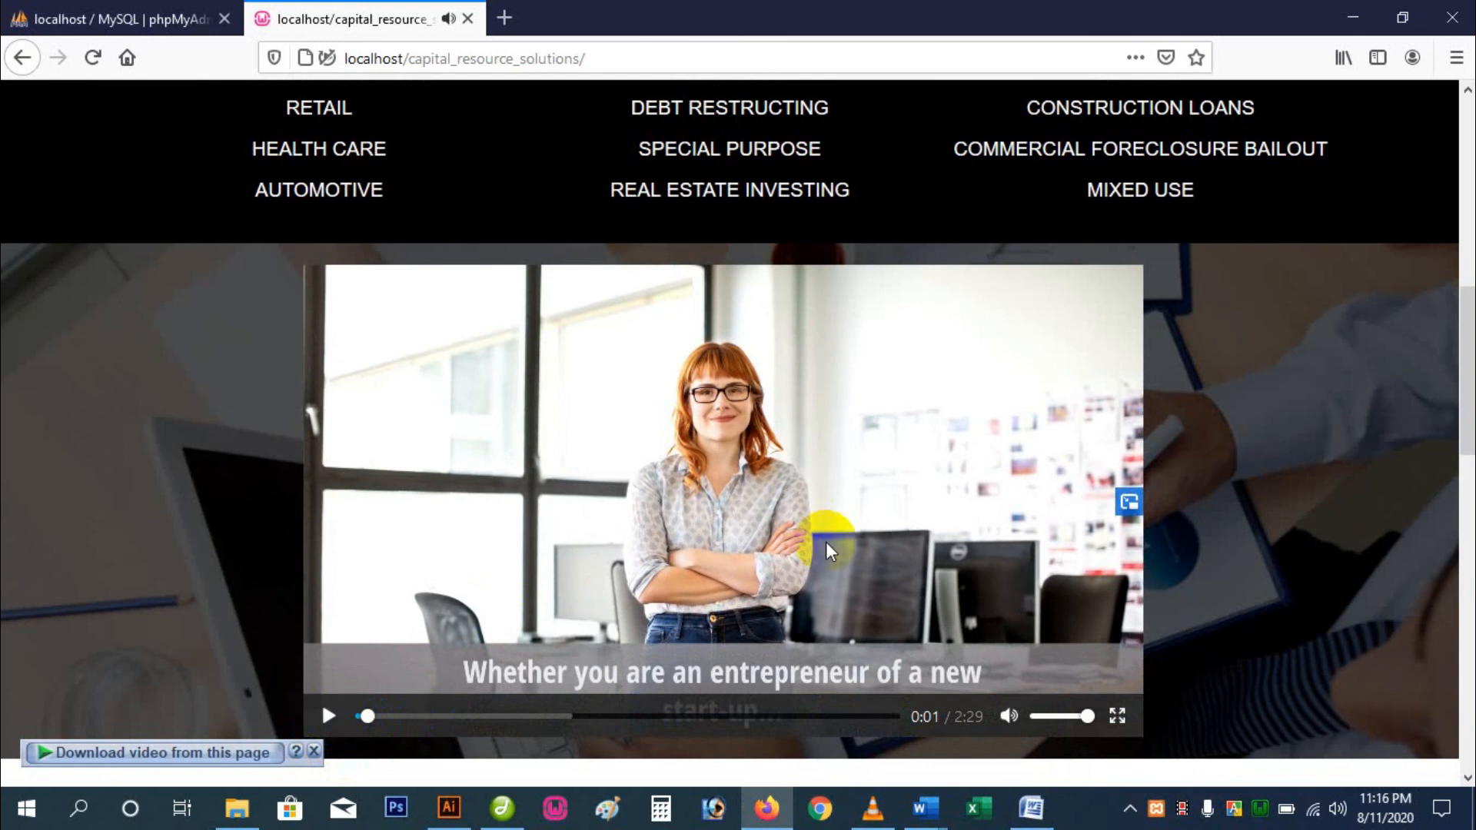
scroll(826, 542, "up", 10)
scroll(831, 533, "down", 20)
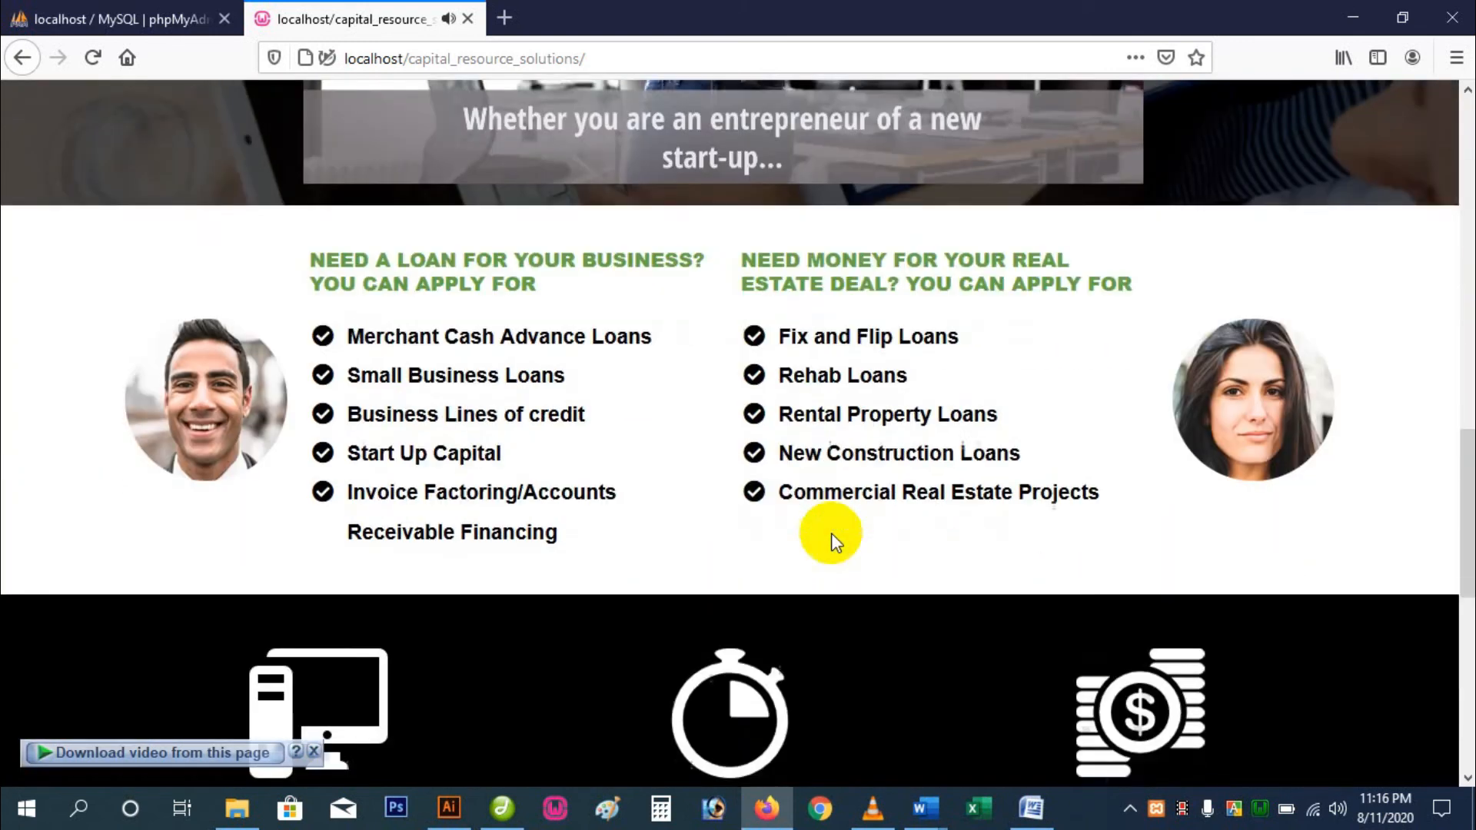